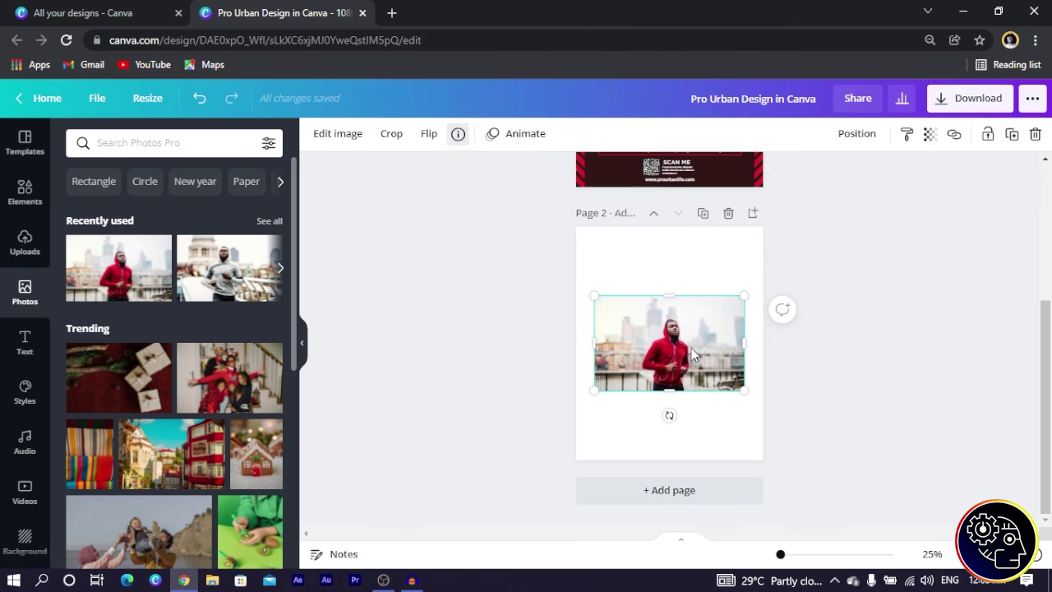
Step: Enlarge the runner photo on page 2 until it overflows the page sides, and move it to fill the page's upper part
left_click_drag(744, 390, 795, 452)
scroll(796, 452, "up", 1, "ctrl")
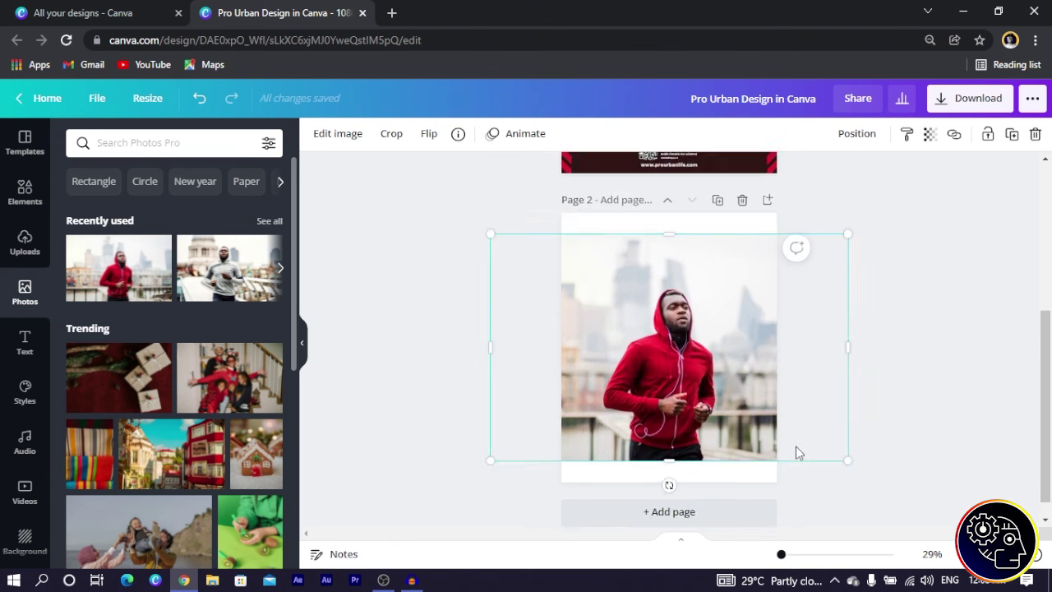
scroll(795, 446, "up", 3, "ctrl")
left_click_drag(719, 393, 771, 268)
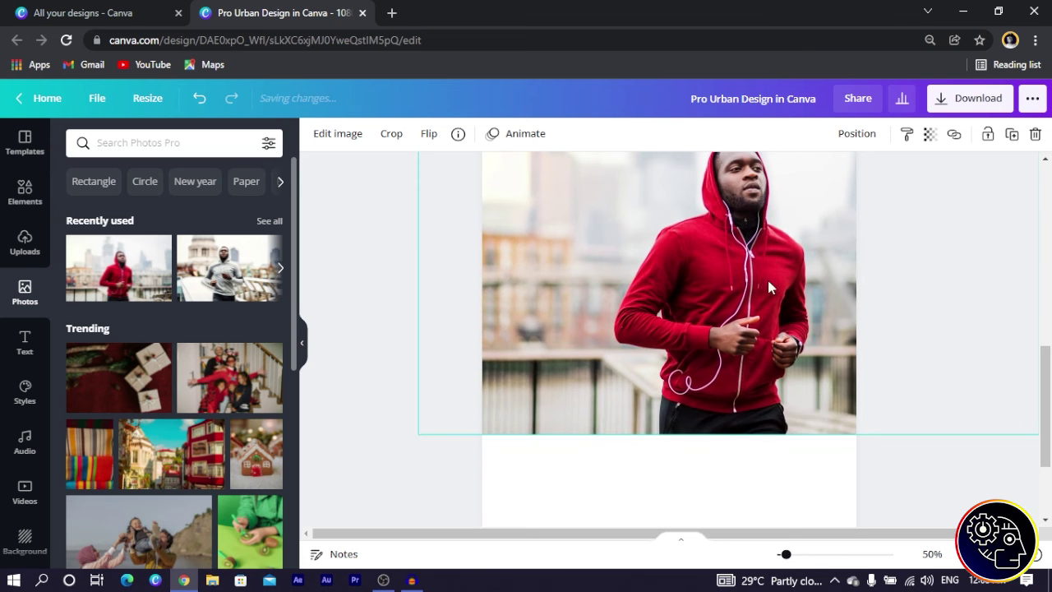
scroll(771, 269, "up", 3)
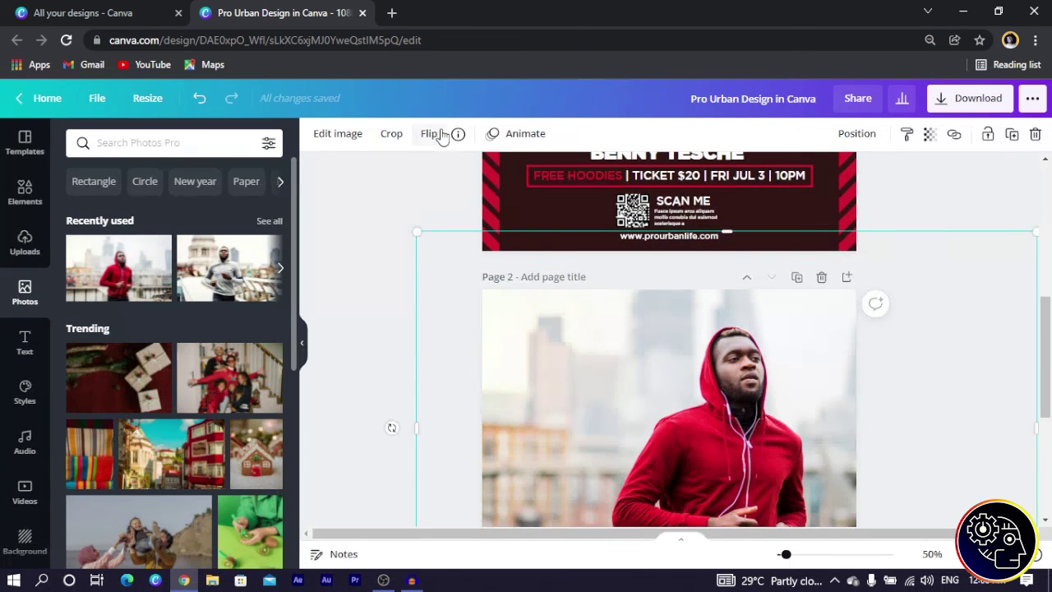
Step: Flip the runner photo horizontally
left_click(429, 133)
left_click(477, 170)
scroll(604, 291, "down", 2)
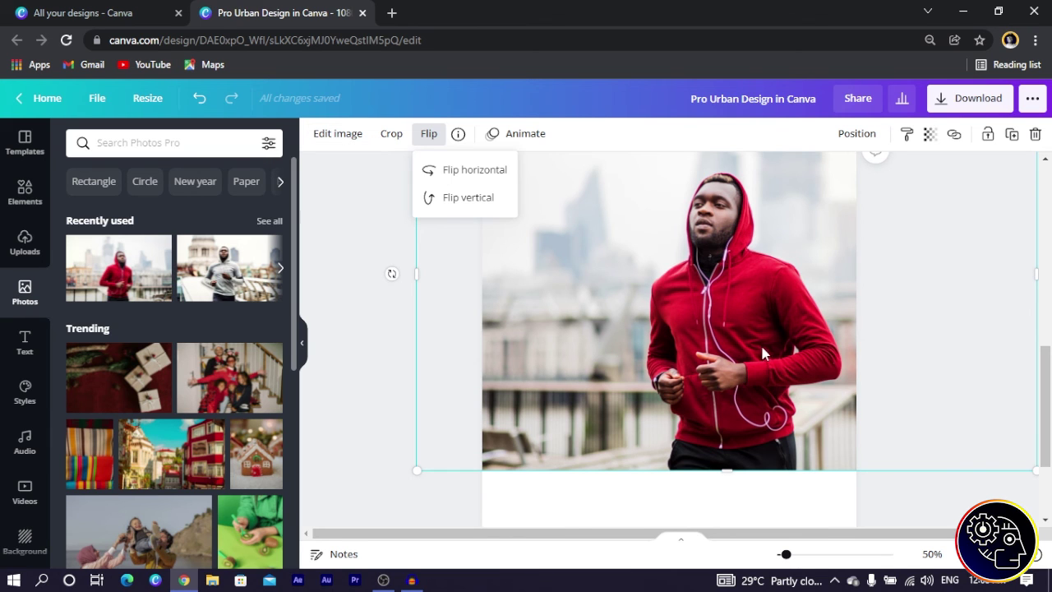
Step: Duplicate the flipped runner photo and align the copy exactly over the original, dismissing the security notification
left_click(1009, 138)
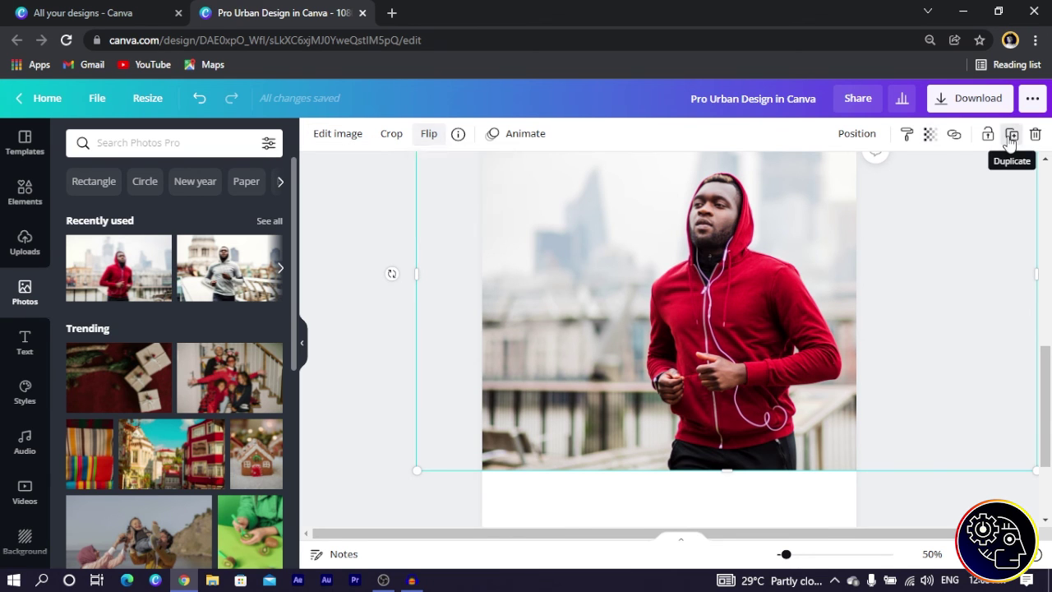
mouse_move(758, 278)
left_mouse_down()
mouse_move(742, 403)
mouse_move(734, 308)
mouse_move(743, 266)
left_mouse_up()
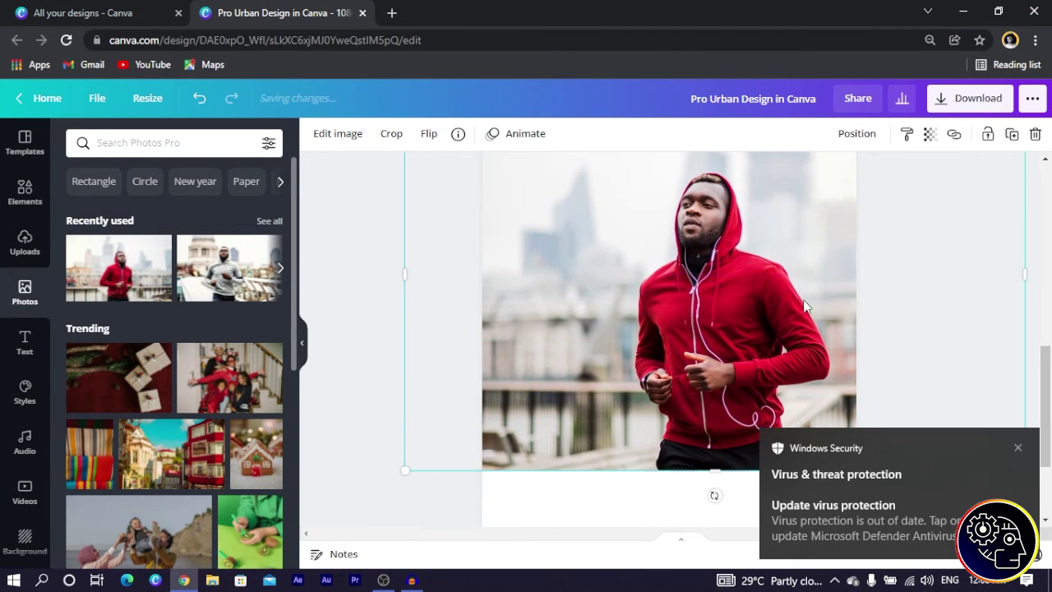
left_click(1017, 450)
mouse_move(604, 376)
left_mouse_down()
mouse_move(630, 375)
mouse_move(618, 377)
left_mouse_up()
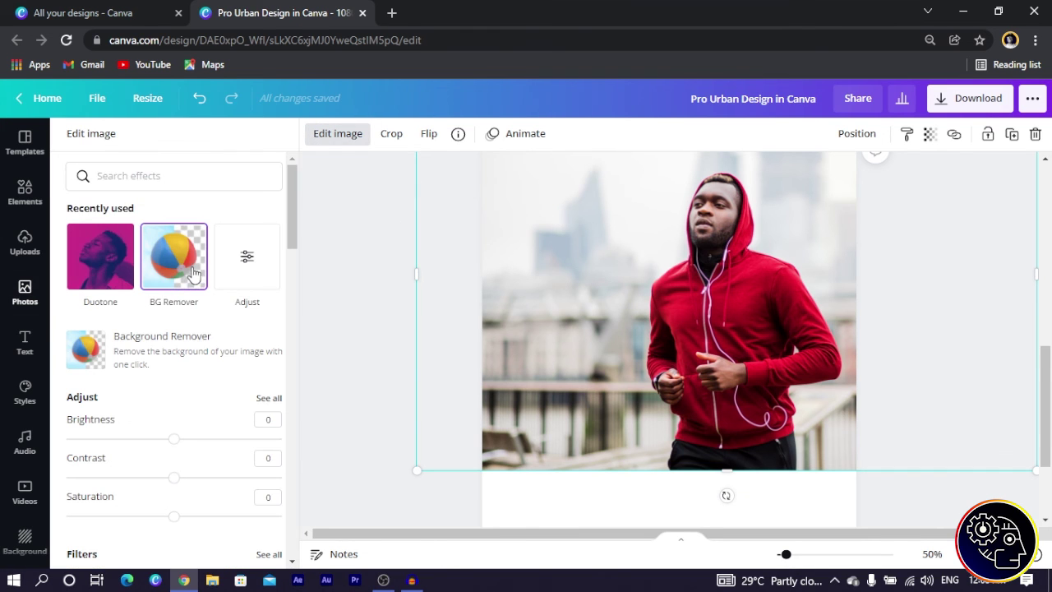
Step: Remove the background from the duplicated photo and crop both sides of its frame closer to the runner
left_click(192, 274)
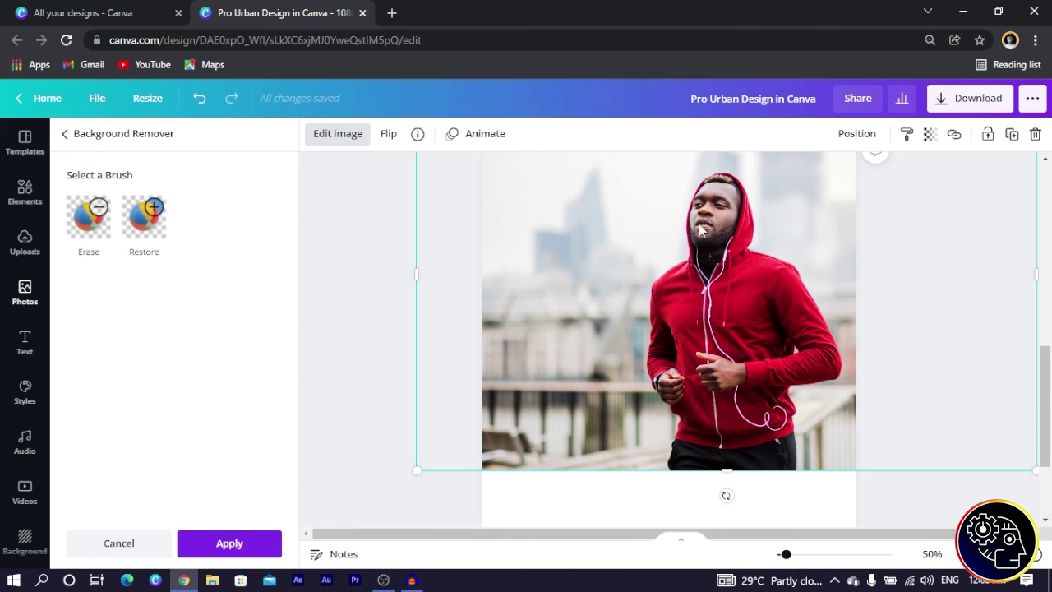
left_click_drag(415, 237, 582, 246)
key("Escape")
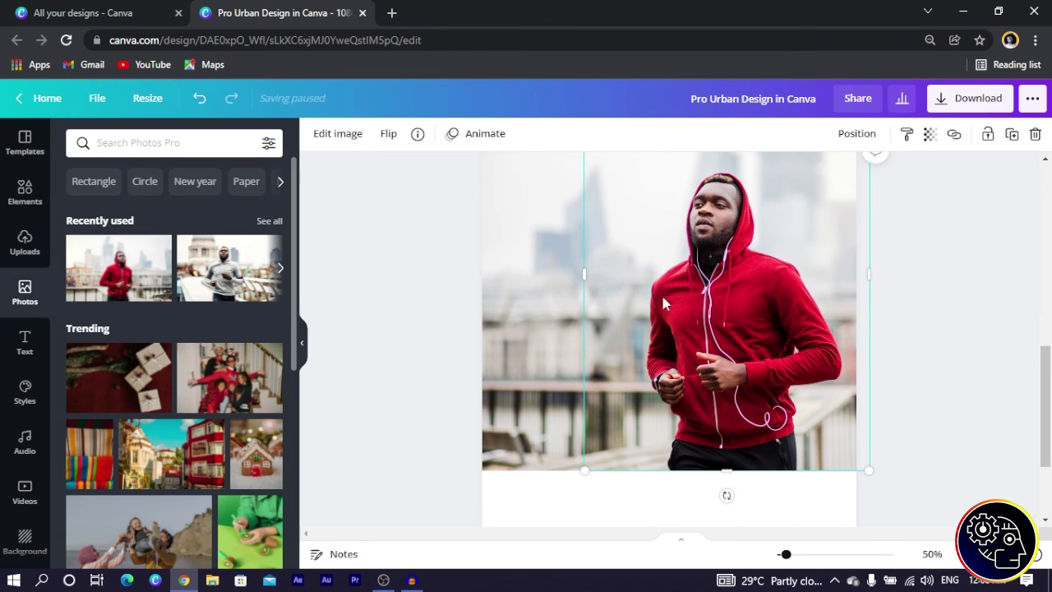
Step: Apply the Street filter to the original photo behind the runner cutout
left_click(513, 323)
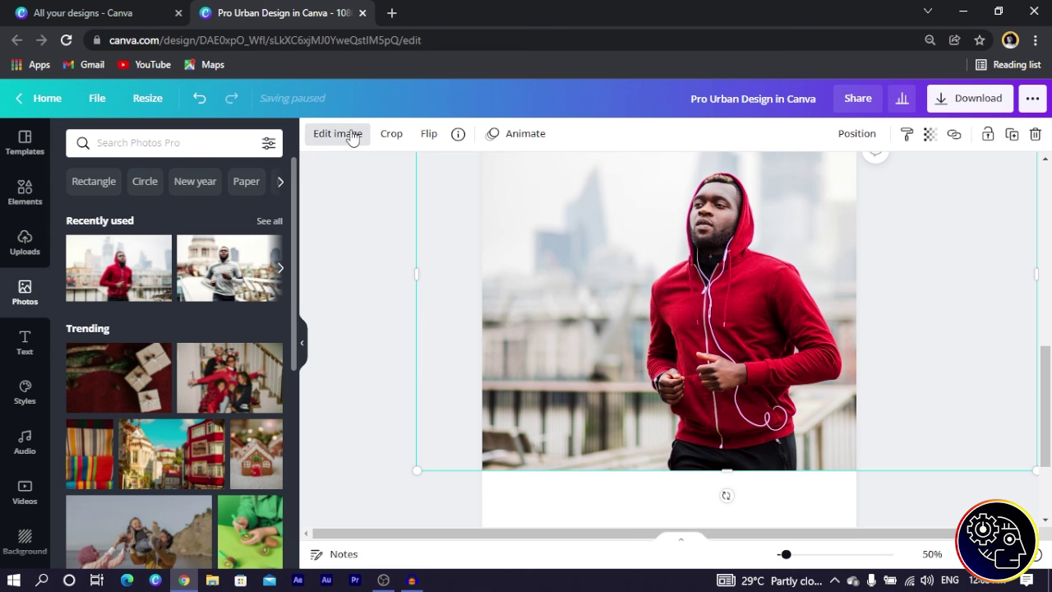
left_click(352, 135)
scroll(120, 416, "down", 4)
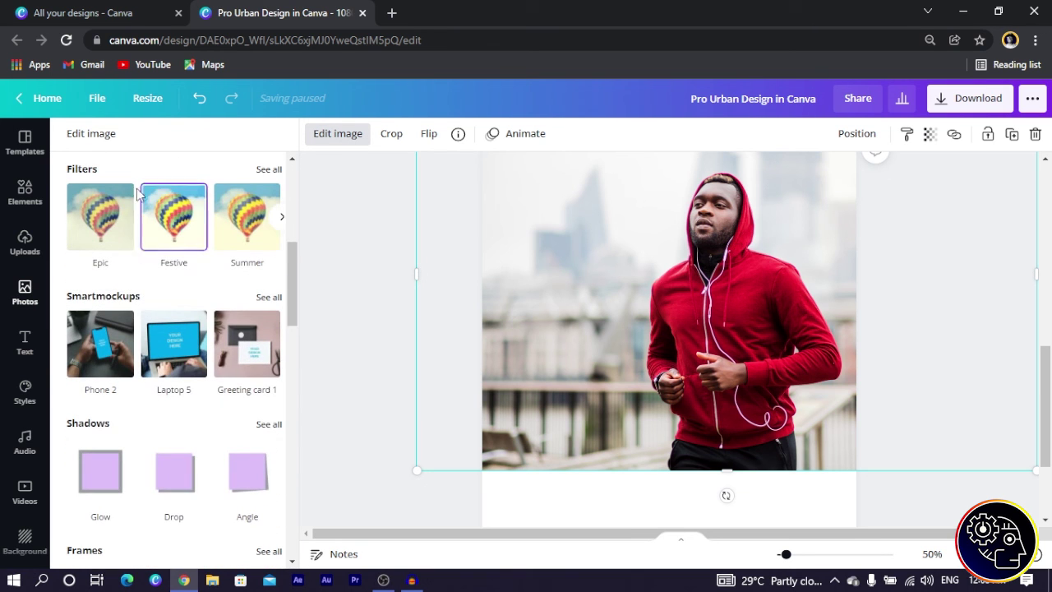
left_click(269, 169)
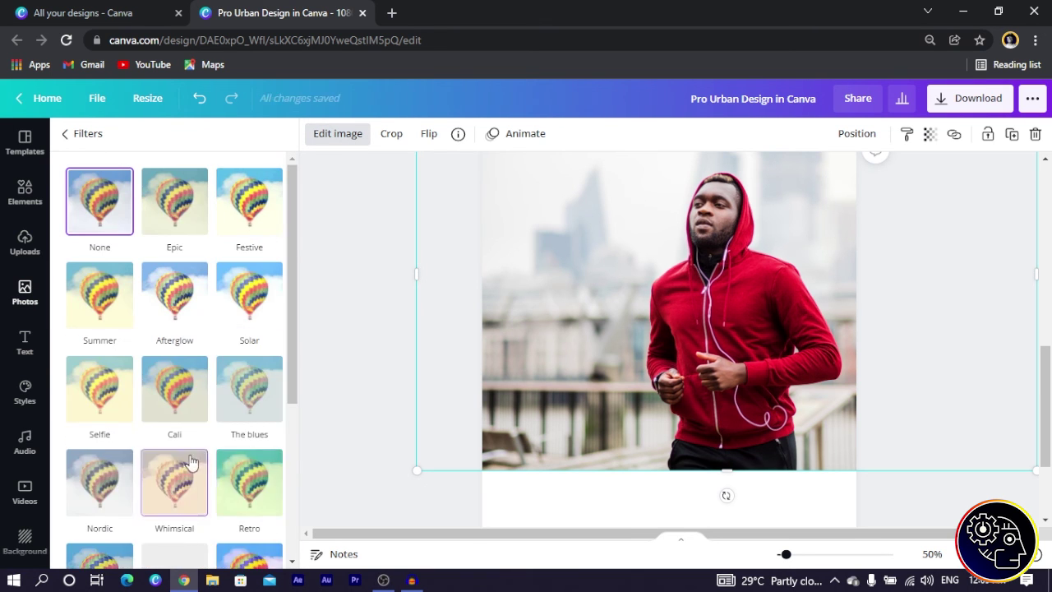
scroll(214, 396, "down", 1)
scroll(214, 396, "down", 3)
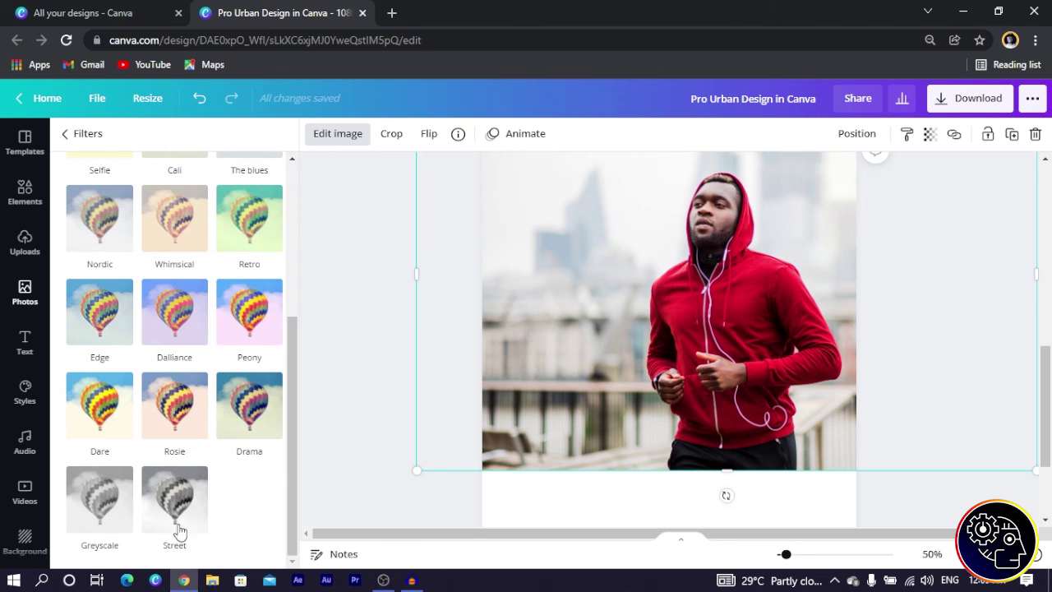
left_click(175, 501)
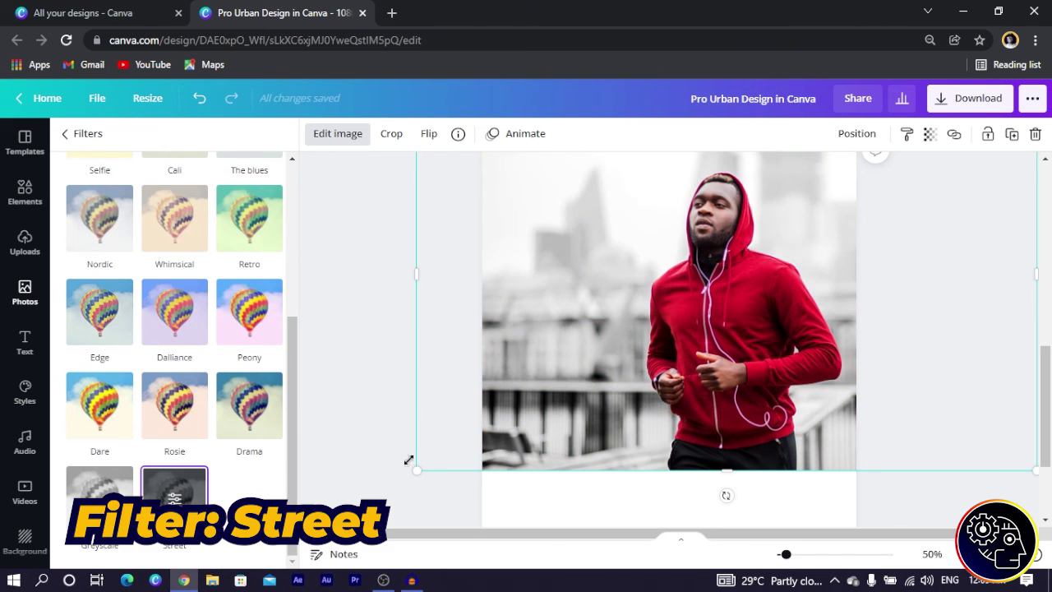
left_click(415, 284)
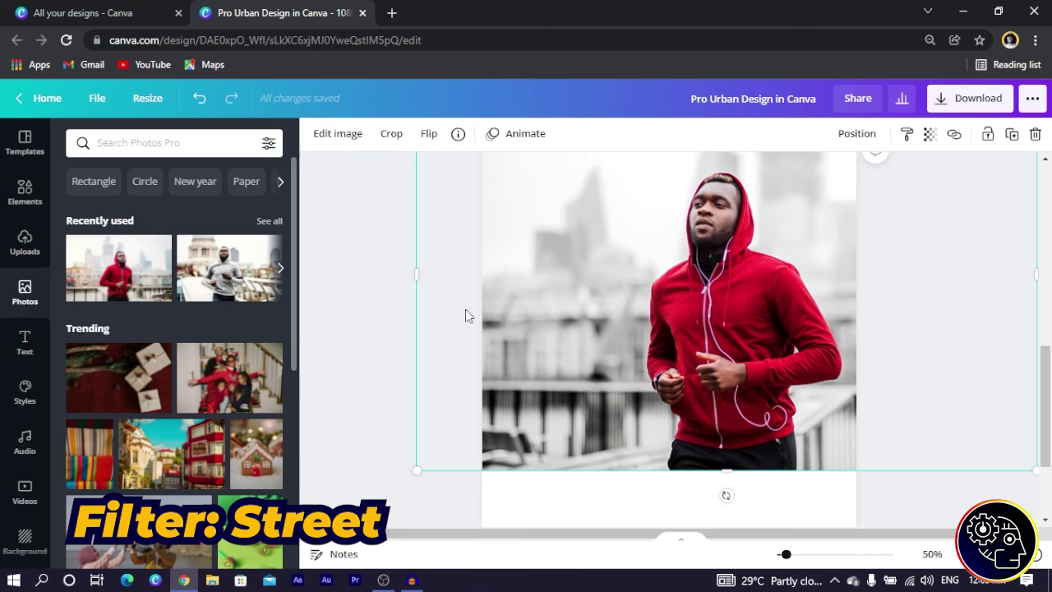
Step: Select the cutout and the background photo together and shift both slightly up and to the right on page 2
scroll(660, 355, "up", 3)
scroll(659, 360, "down", 1)
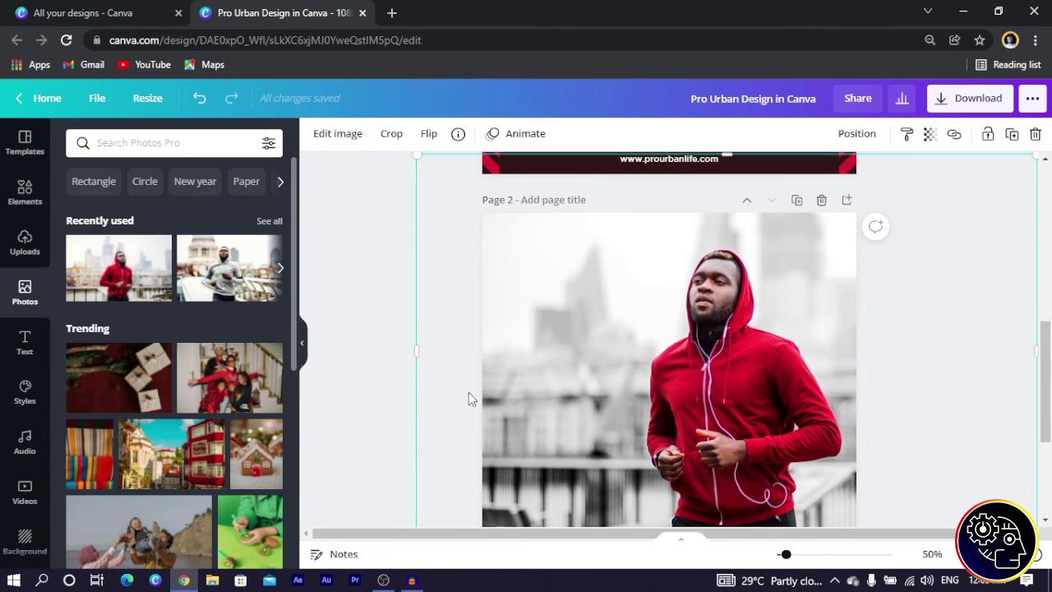
left_click_drag(369, 344, 718, 388)
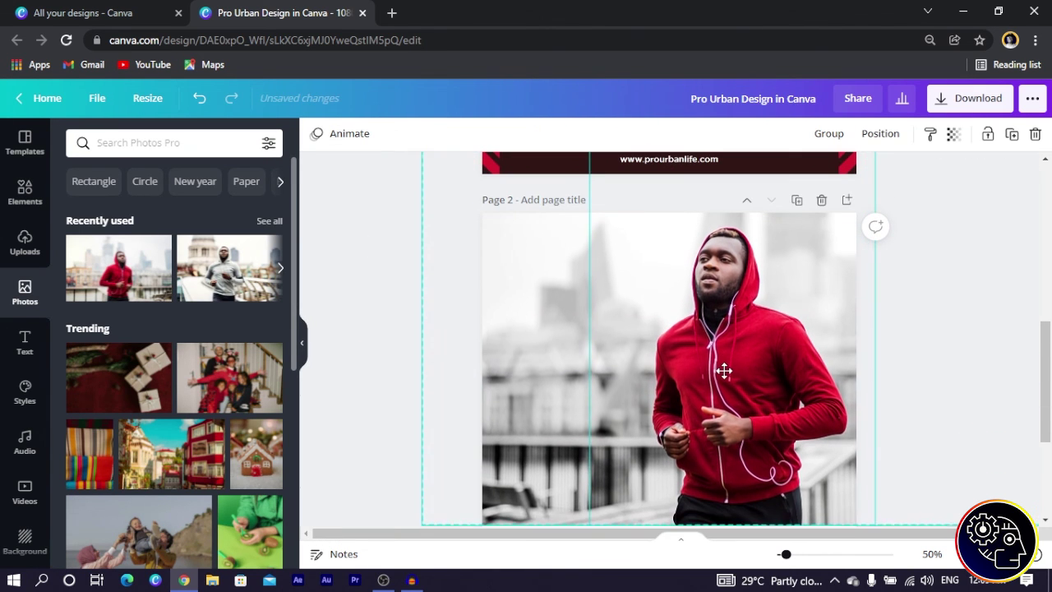
scroll(723, 370, "down", 2)
scroll(715, 374, "up", 1)
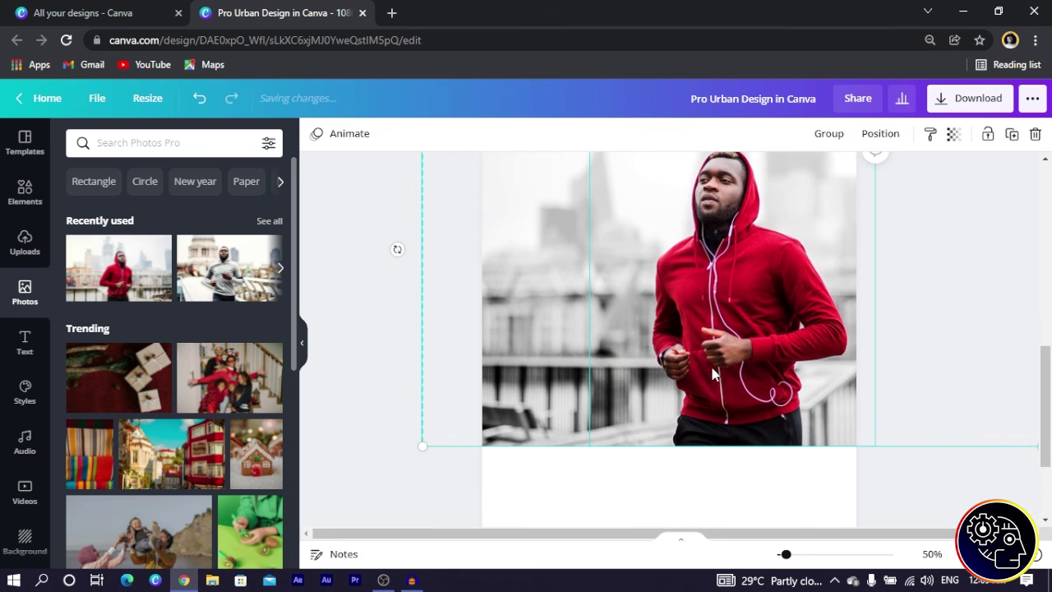
left_click(361, 373)
Step: Add a rectangle shape to page 2
scroll(493, 380, "down", 2)
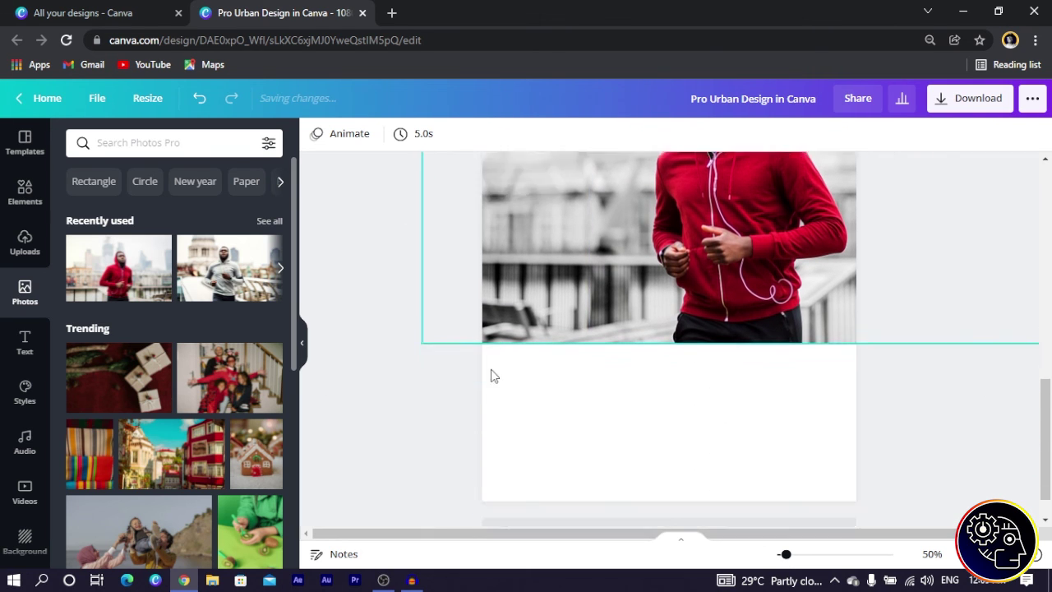
left_click(601, 388)
key("r")
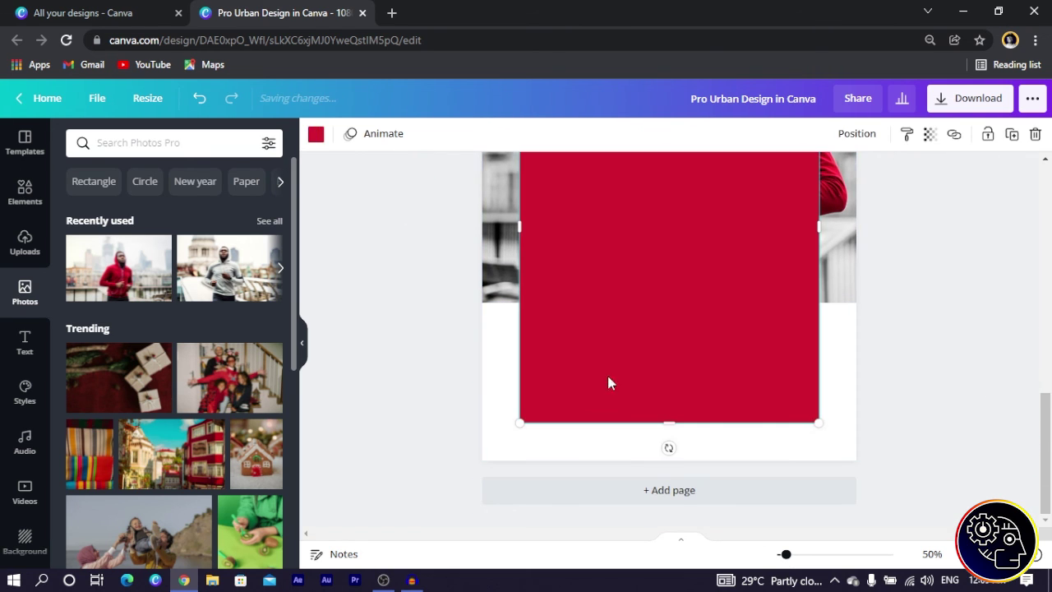
scroll(625, 362, "up", 1)
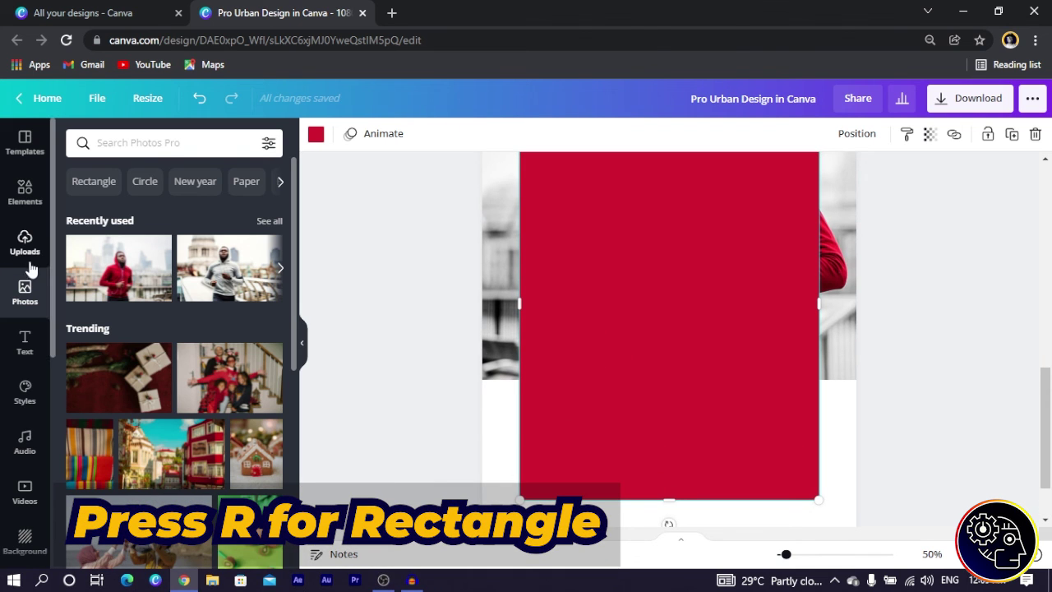
left_click(24, 194)
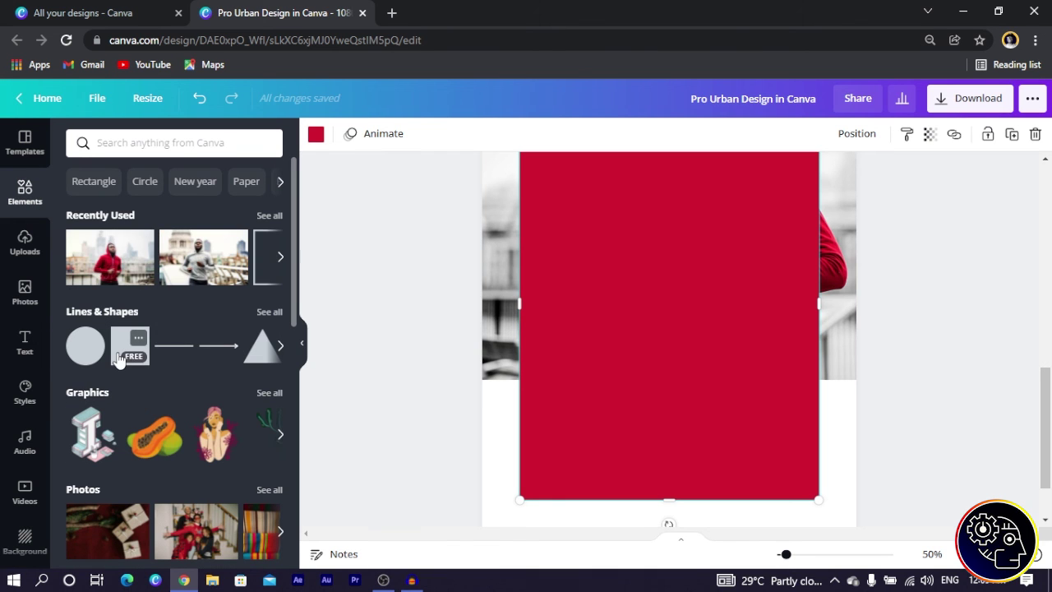
left_click(121, 347)
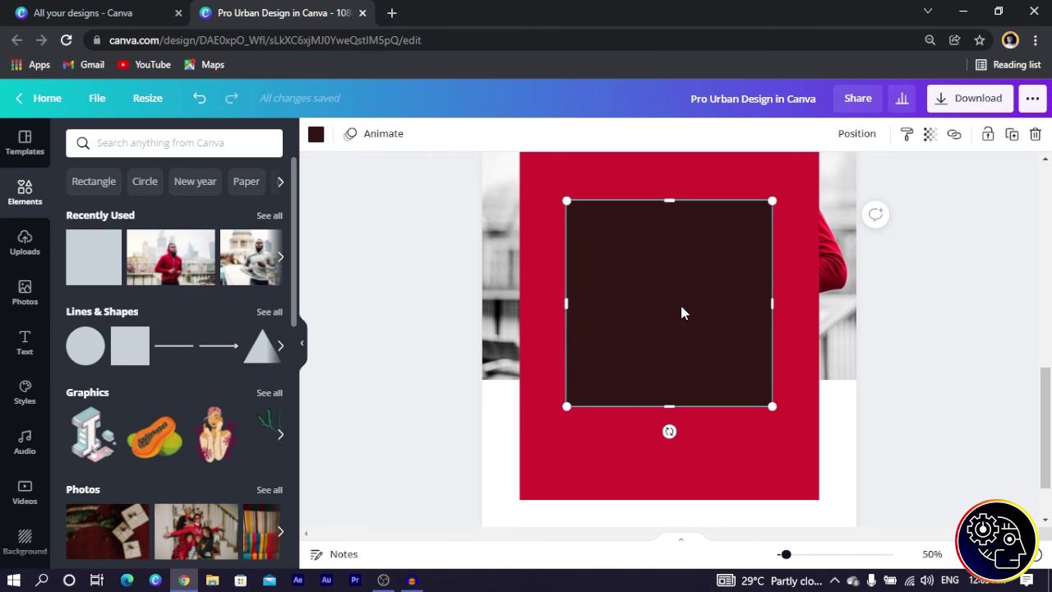
key("Delete")
Step: Resize and move the red rectangle to cover the whole blank area beneath the photo, from edge to edge of the page
scroll(679, 302, "up", 2)
left_click(658, 276)
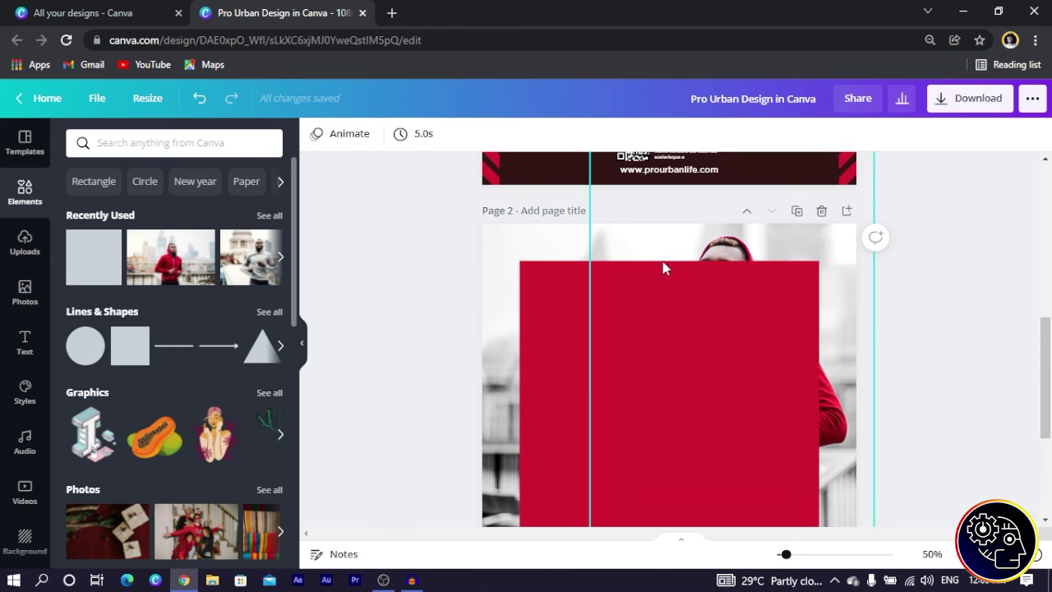
left_click_drag(662, 263, 668, 304)
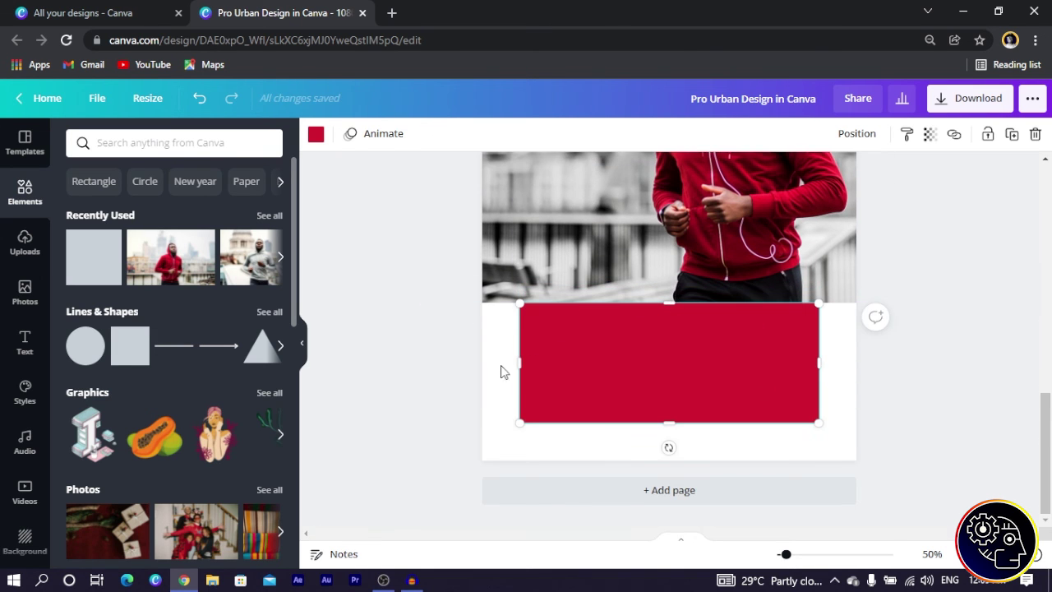
left_click_drag(534, 354, 496, 343)
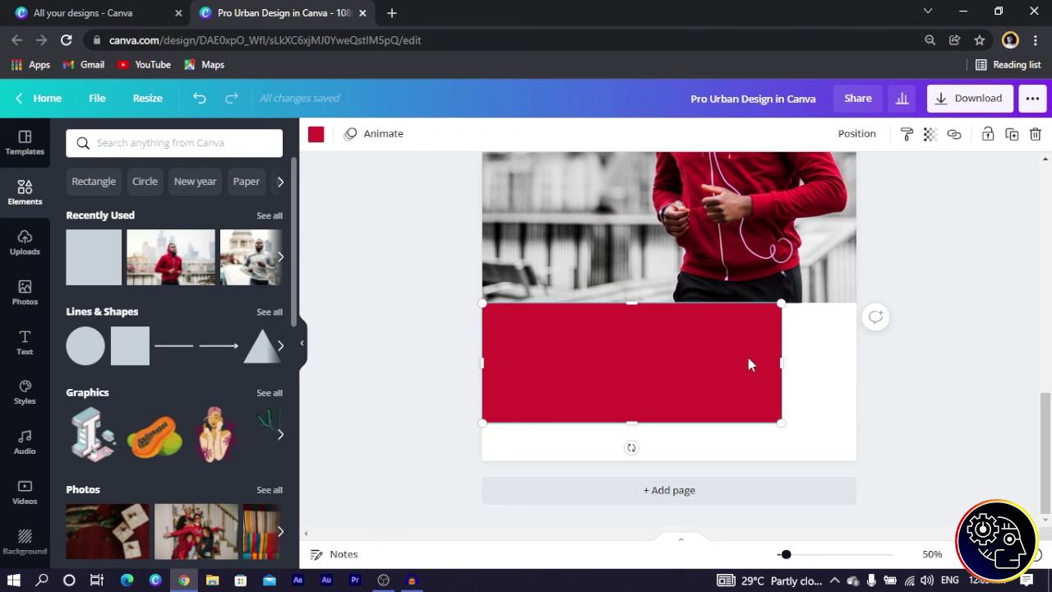
left_click_drag(779, 353, 856, 355)
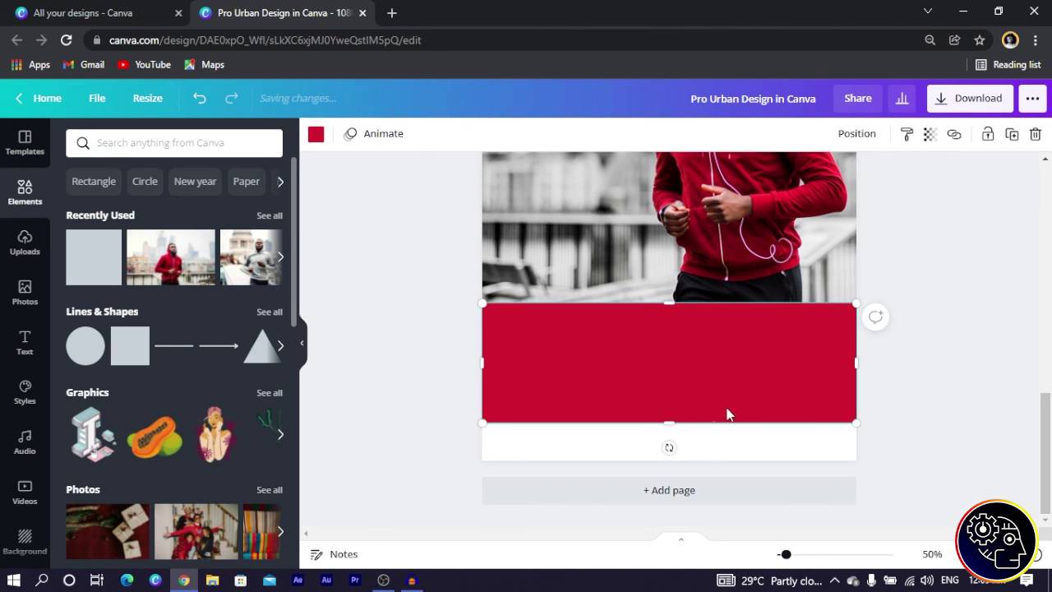
left_click_drag(687, 423, 669, 460)
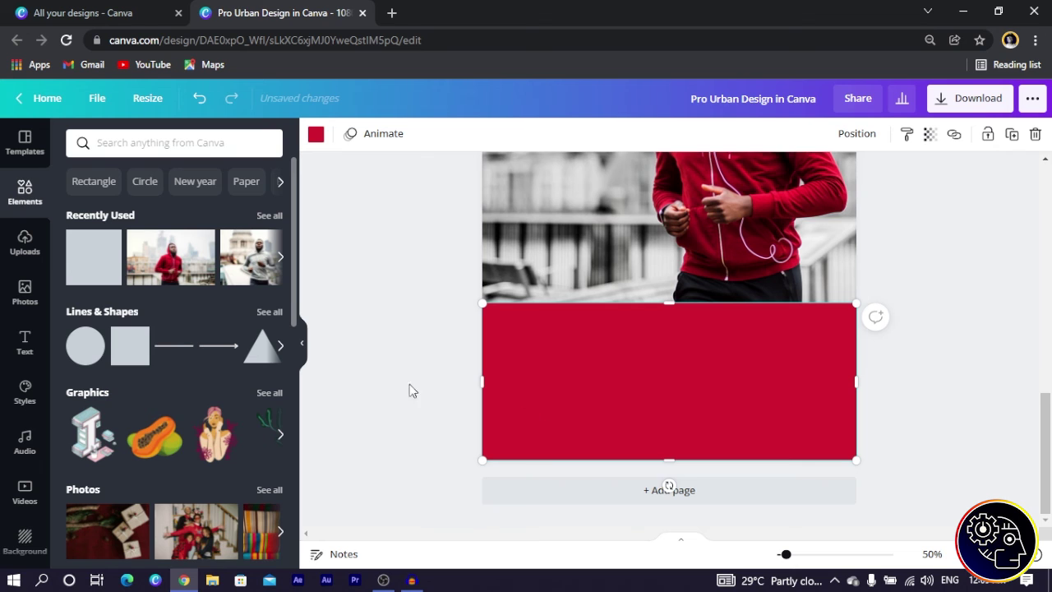
Step: Recolor the rectangle dark maroon #311615 by sampling the background of the page 1 flyer
scroll(357, 354, "up", 3)
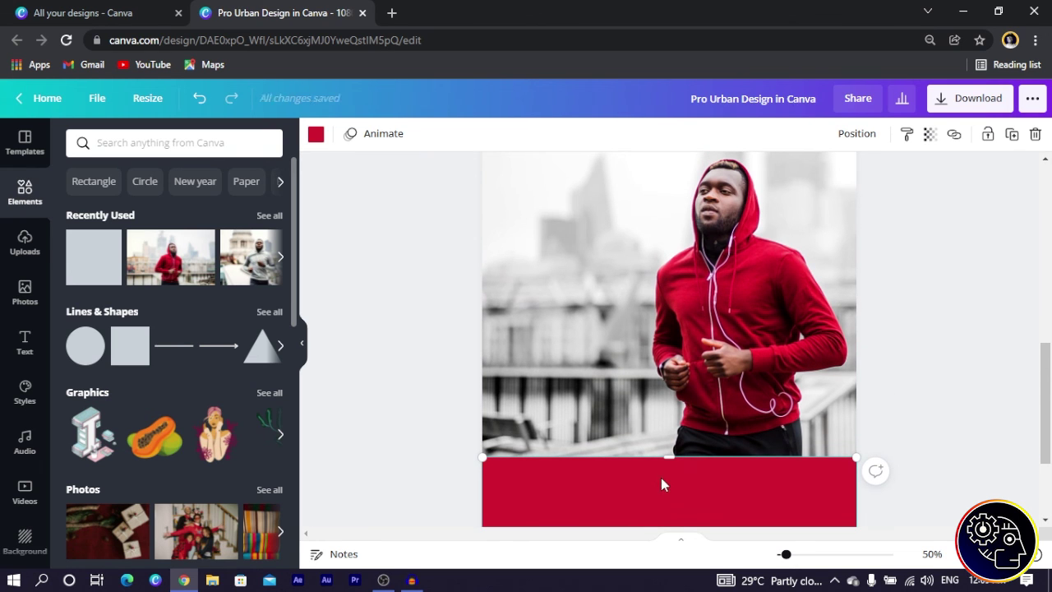
scroll(521, 430, "up", 1)
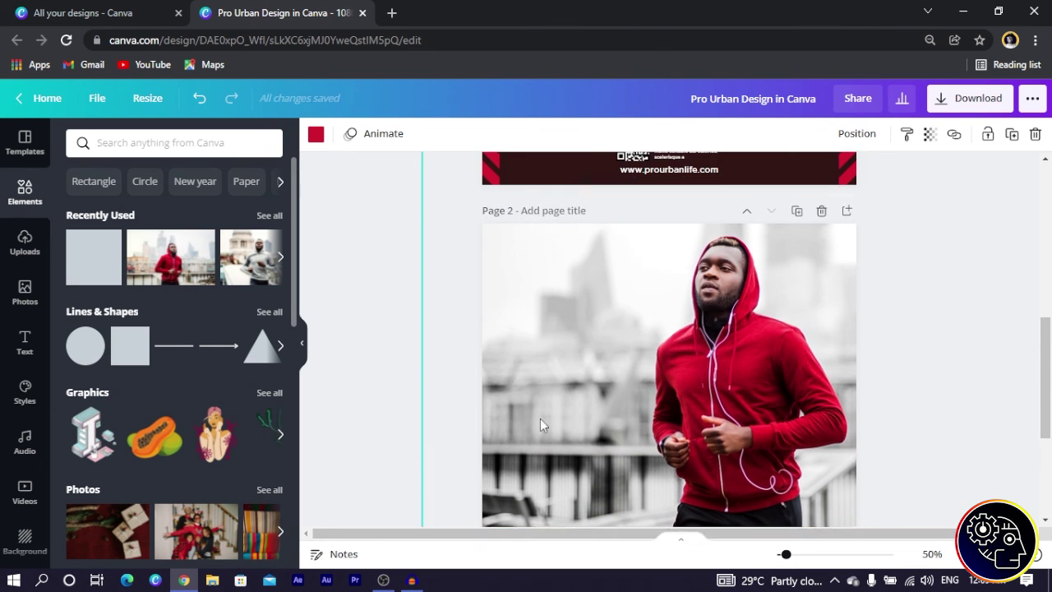
left_click(315, 134)
left_click(80, 206)
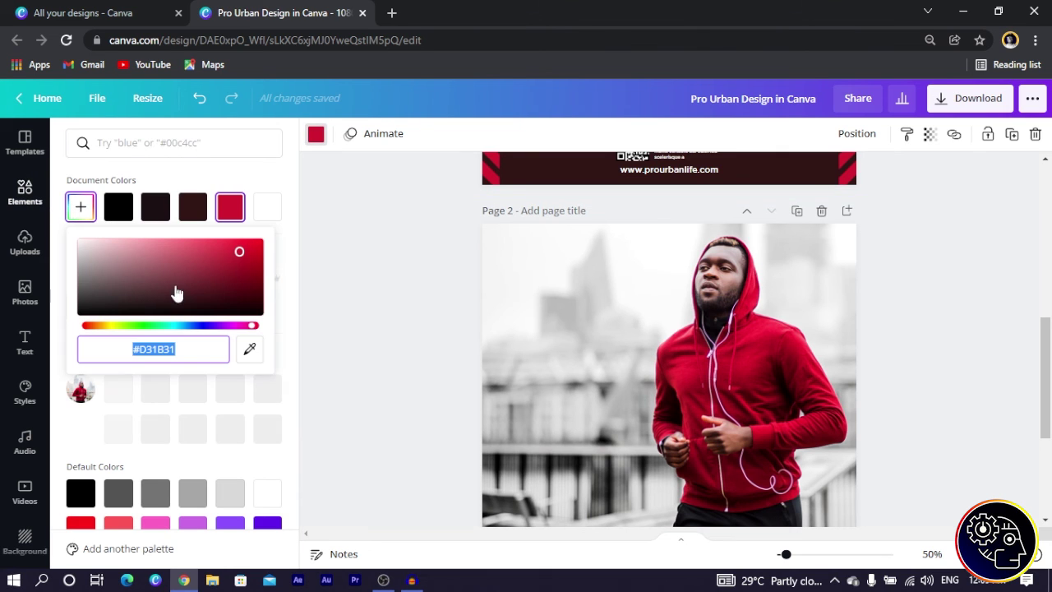
left_click(250, 353)
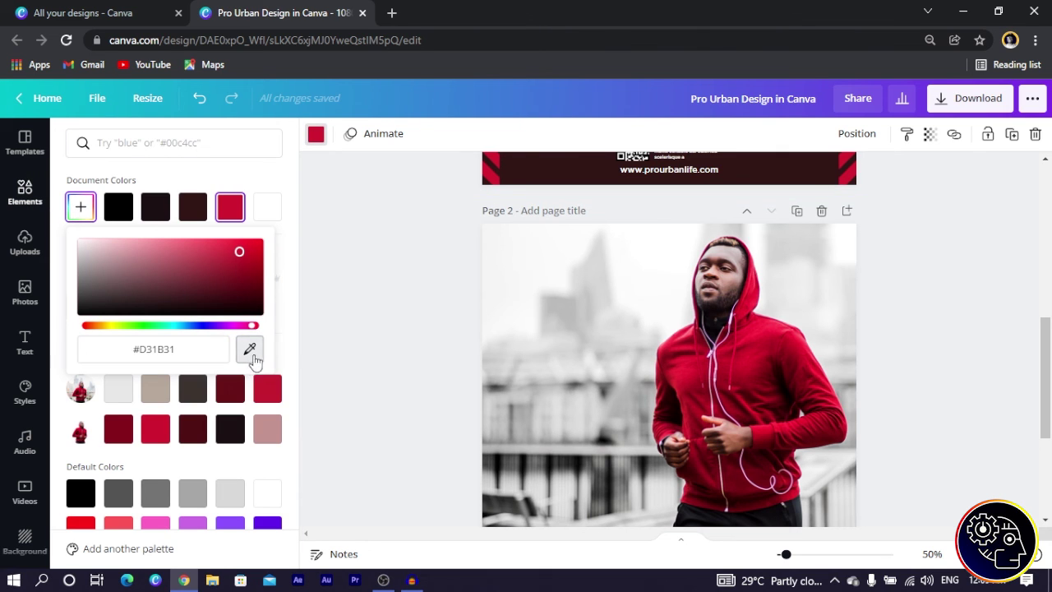
left_click(549, 176)
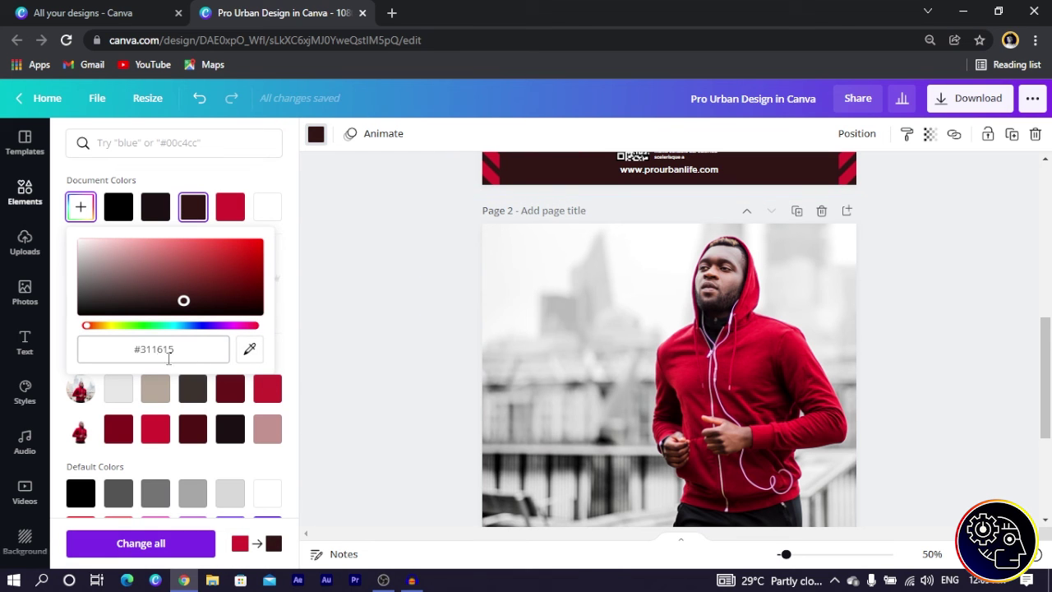
scroll(427, 371, "down", 5)
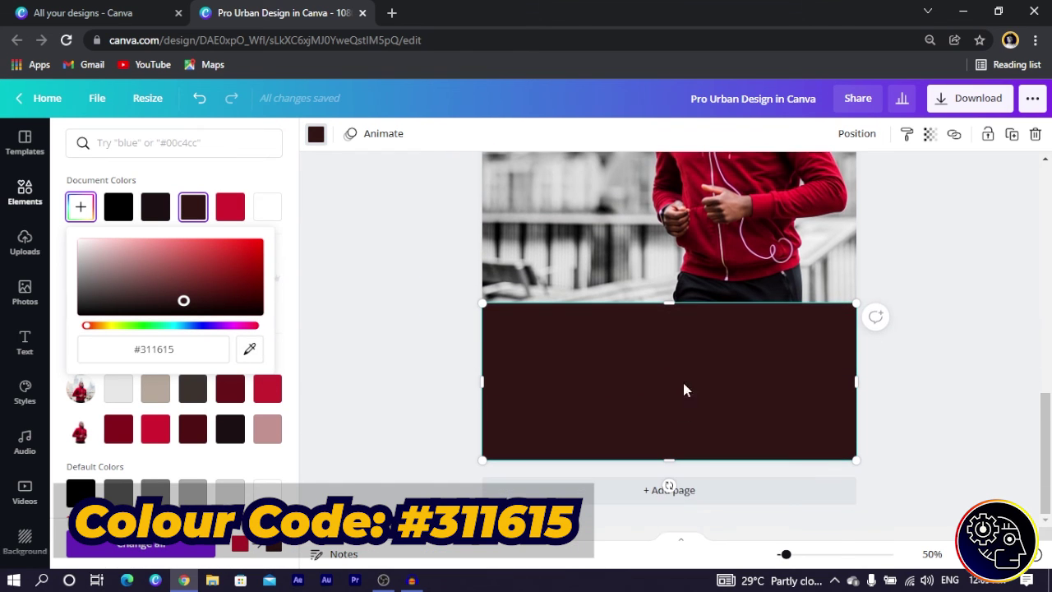
left_click(420, 351)
left_click(455, 369)
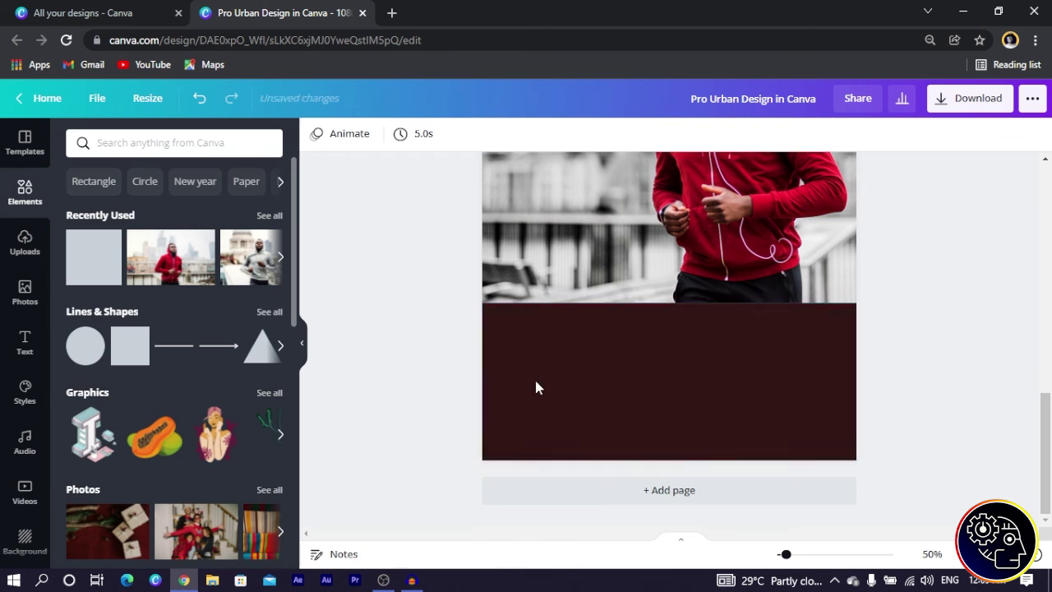
Step: Search the elements library for "paper tear" and browse the results for a thin torn-paper strip
scroll(581, 393, "up", 3)
scroll(580, 393, "down", 3)
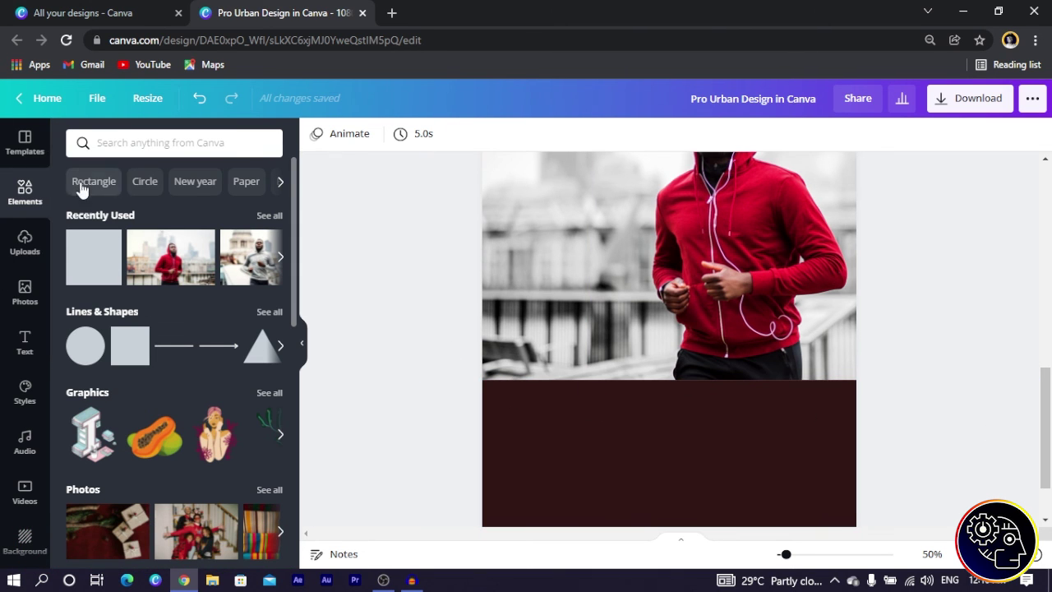
left_click(211, 148)
type("paper tear")
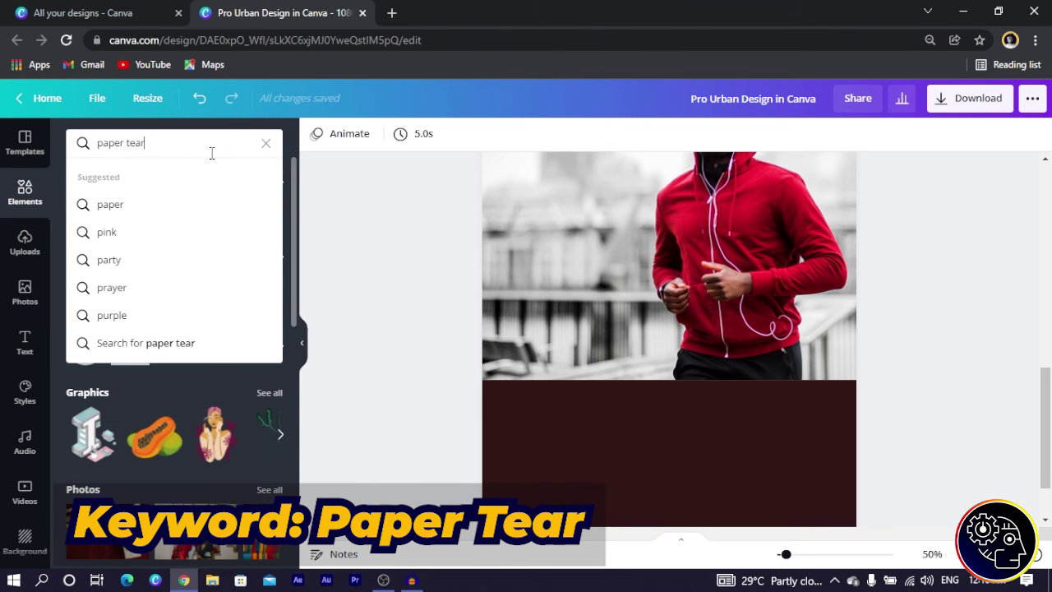
key("Return")
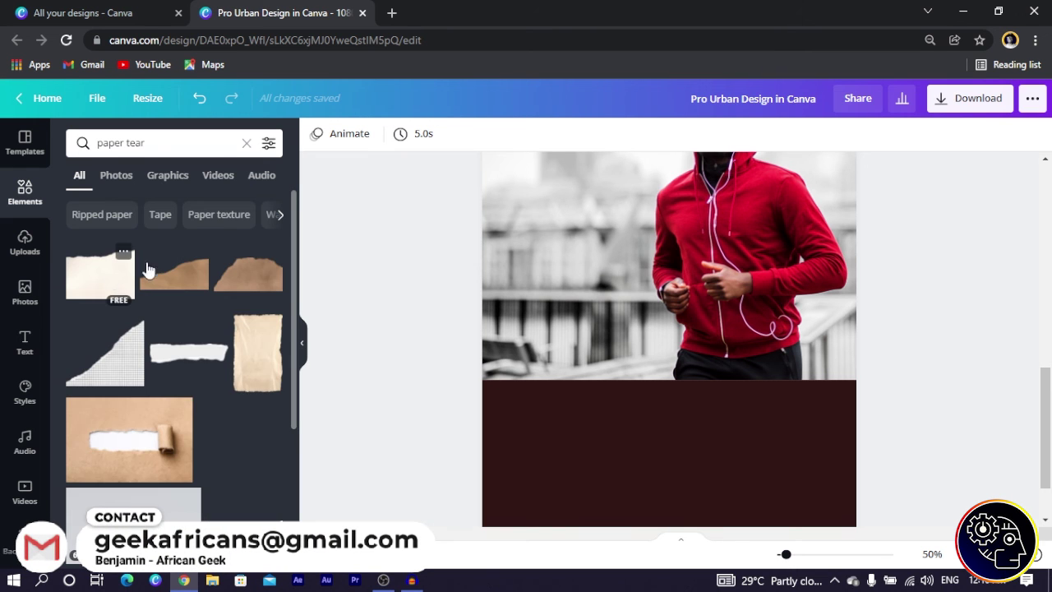
scroll(189, 365, "down", 2)
scroll(192, 365, "down", 3)
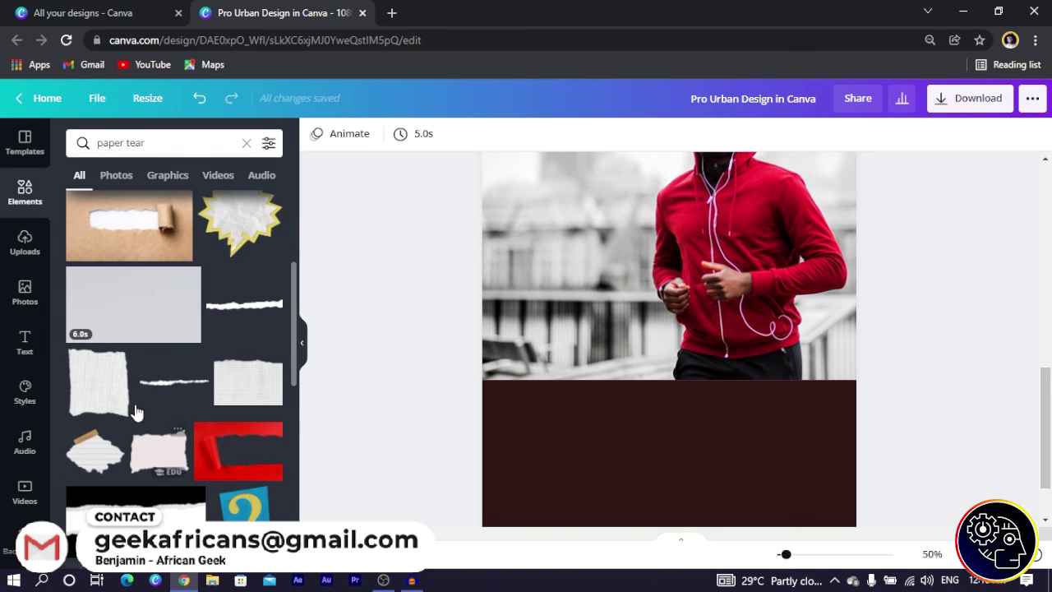
Step: Add the thin torn-paper strip to page 2 and stretch it across the full width of the seam between photo and maroon block
left_click(168, 386)
left_click_drag(629, 381, 559, 411)
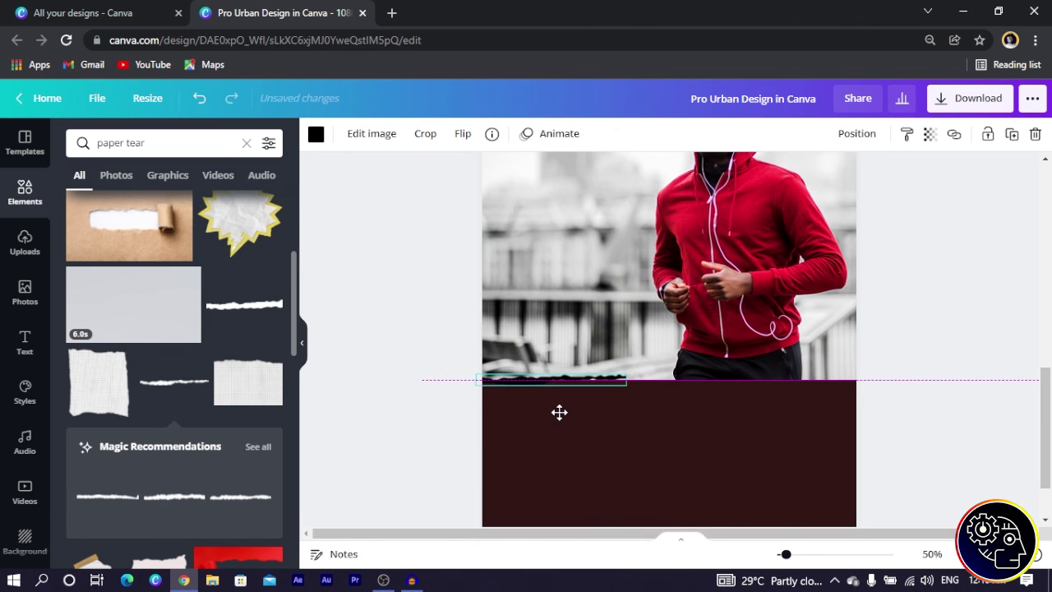
left_click_drag(630, 384, 857, 408)
left_click_drag(553, 386, 557, 383)
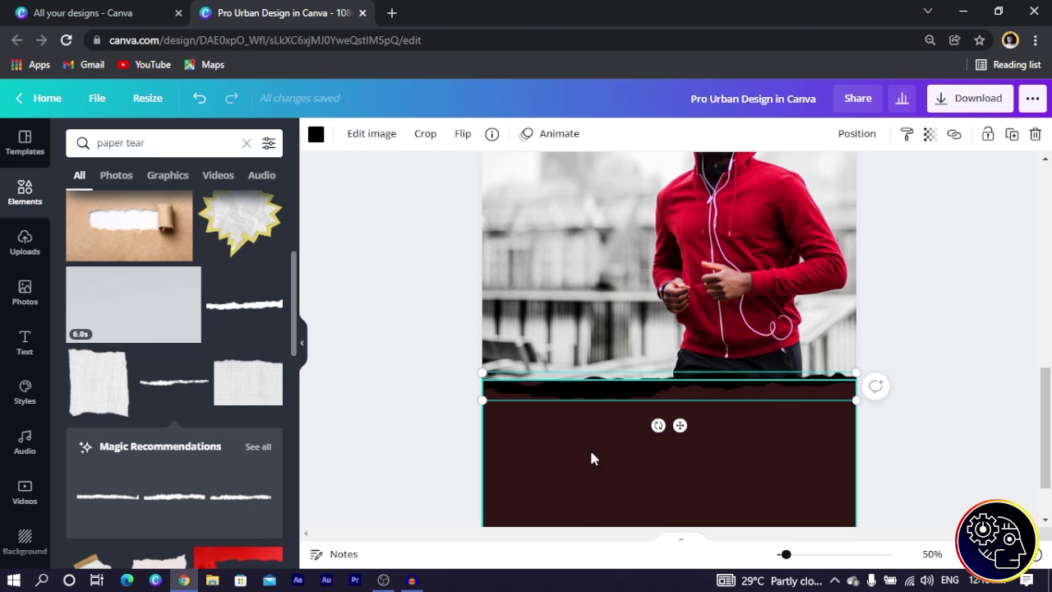
Step: Add another torn-paper strip from the recommended graphics and delete the first black strip from the seam
left_click(253, 498)
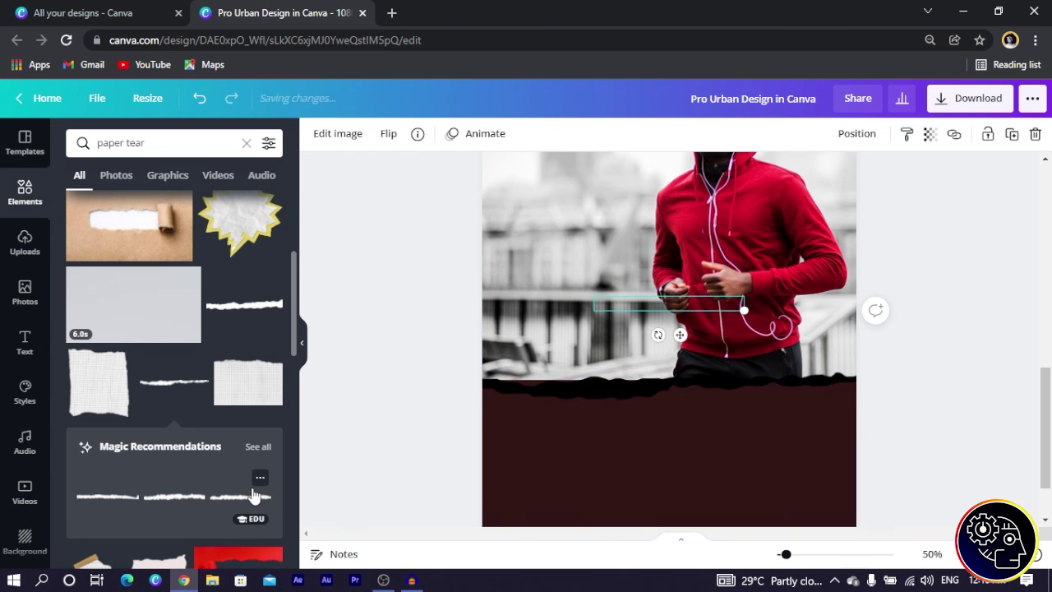
left_click(537, 389)
key("Delete")
Step: Try the second black strip enlarged and moved towards the seam, and delete it
left_click(631, 302)
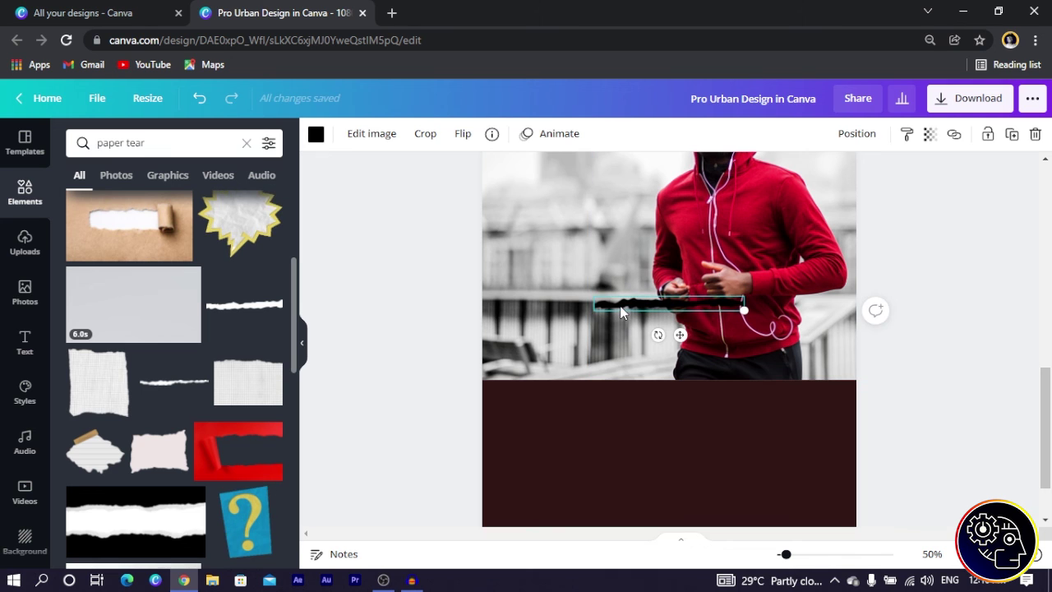
left_click_drag(593, 319, 497, 348)
left_click_drag(542, 312, 549, 382)
key("Delete")
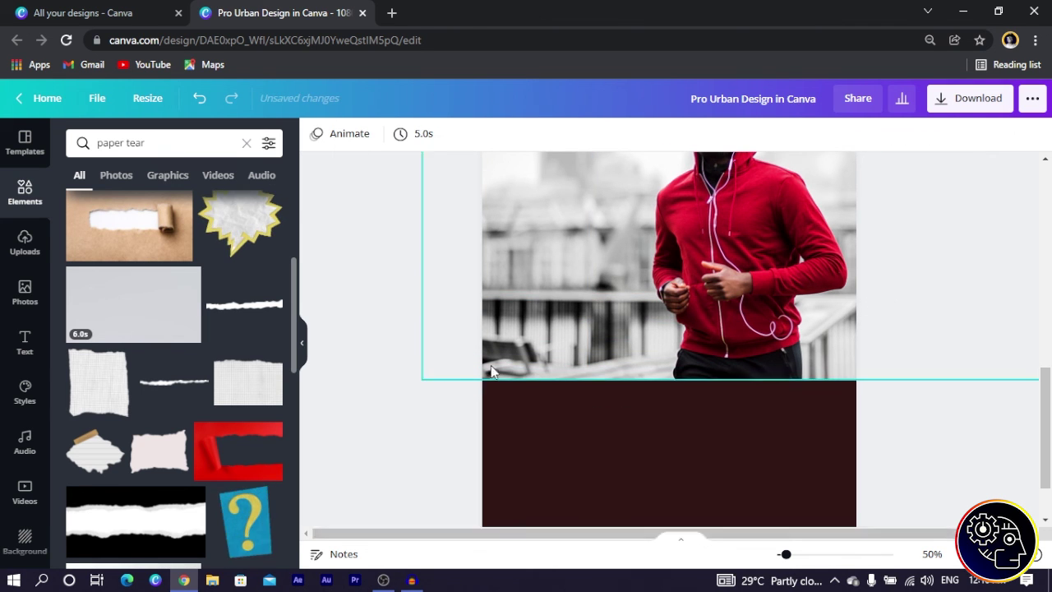
Step: Place the uploaded white ripped-paper graphic with the curled corner on page 2's maroon block
left_click(26, 243)
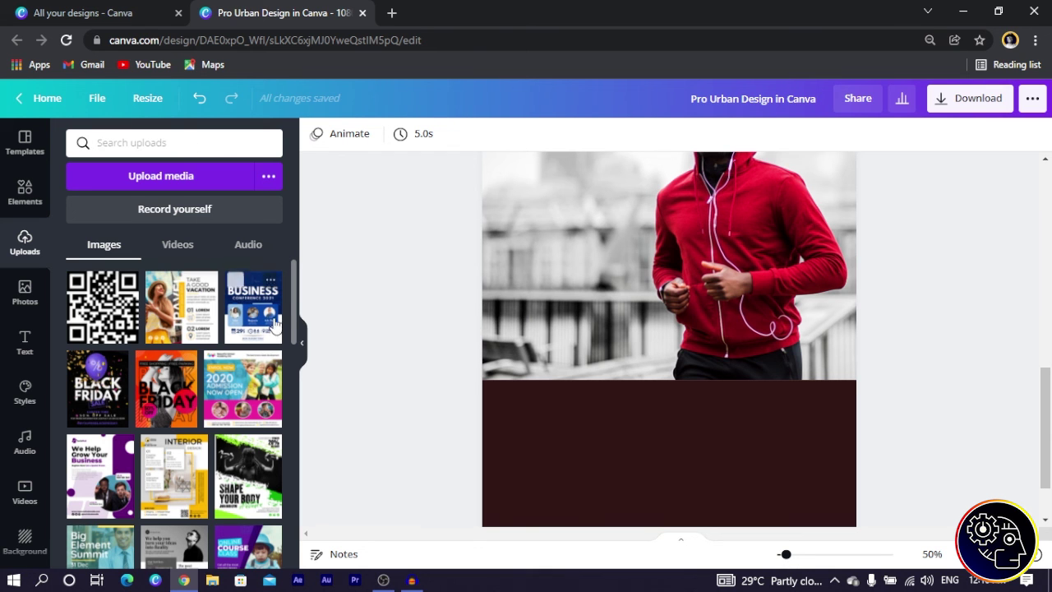
scroll(293, 312, "down", 10)
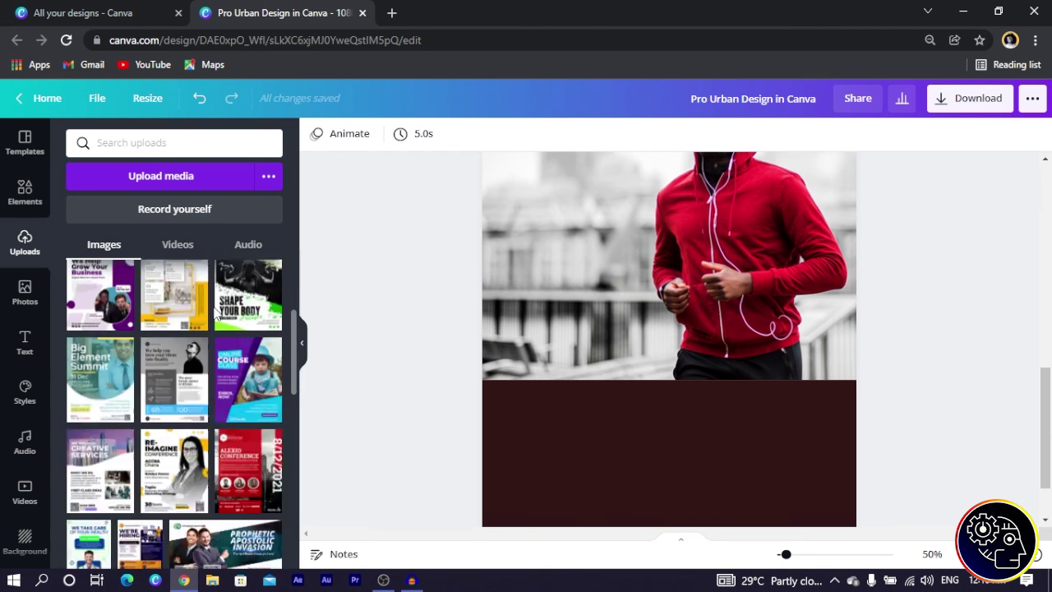
left_click_drag(134, 302, 621, 415)
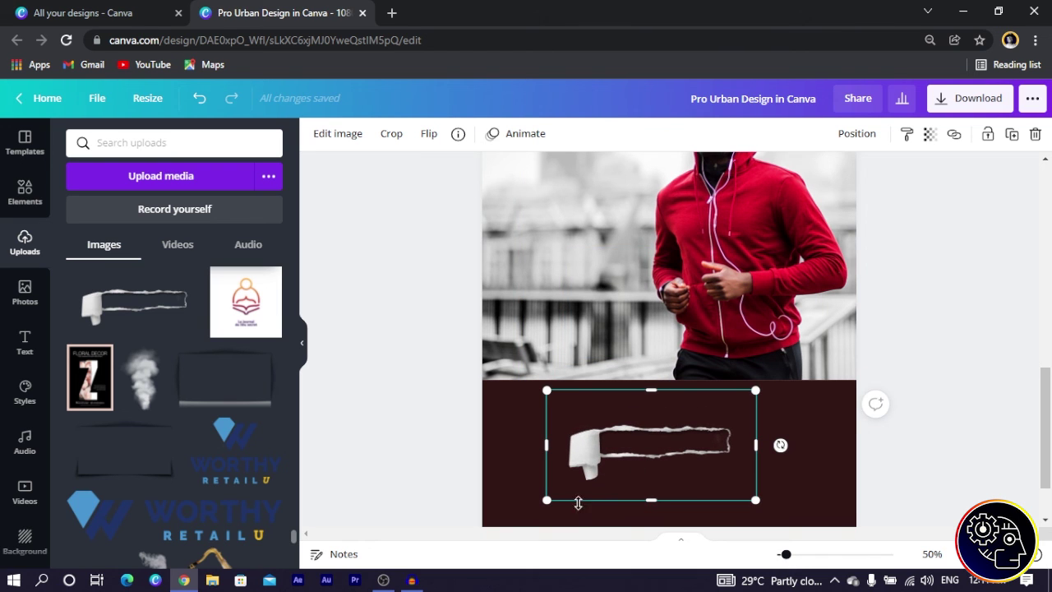
Step: Crop the ripped-paper graphic on all sides down to only its upper torn edge, removing the curled piece
left_click_drag(652, 499, 640, 445)
left_click_drag(743, 412, 720, 413)
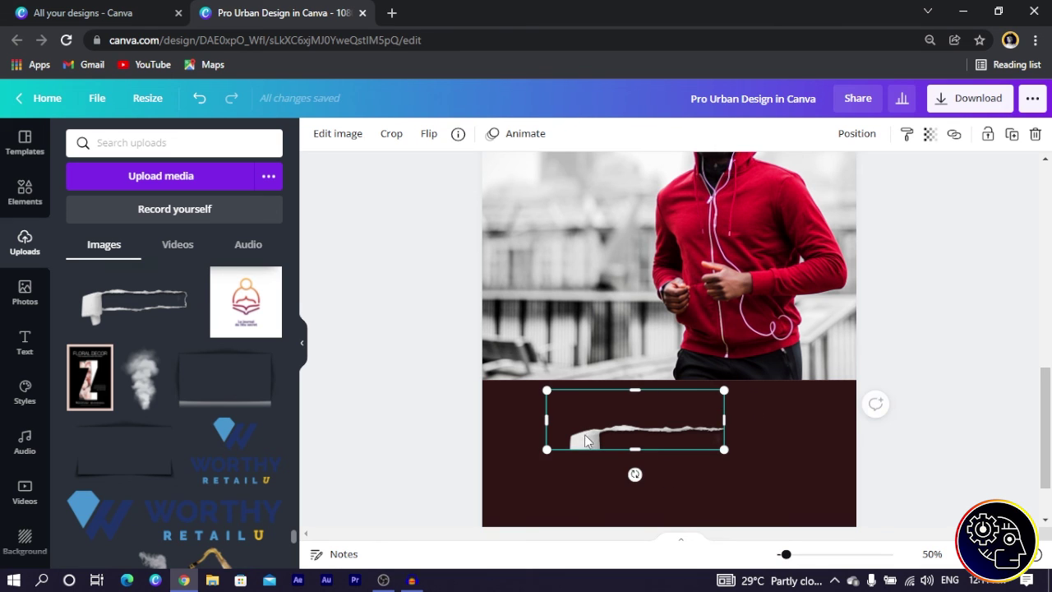
left_click_drag(549, 410, 601, 412)
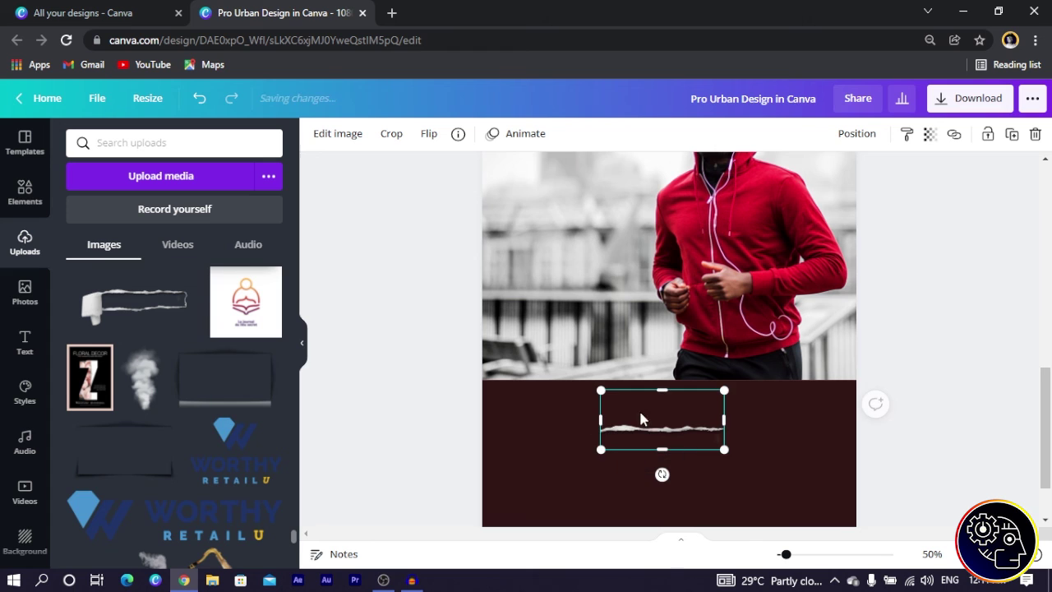
left_click_drag(654, 388, 657, 410)
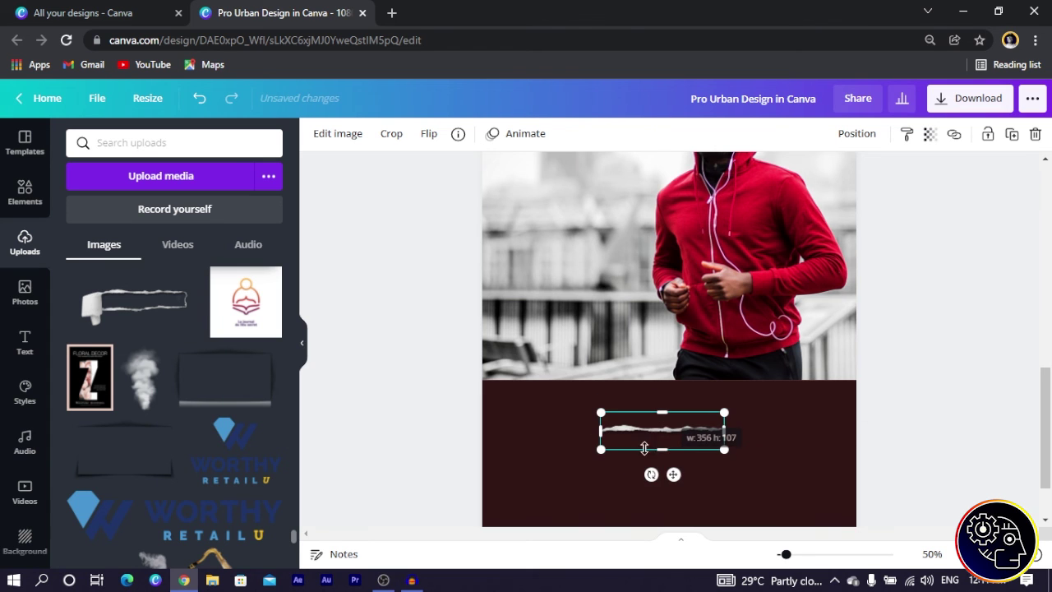
left_click_drag(657, 454, 659, 451)
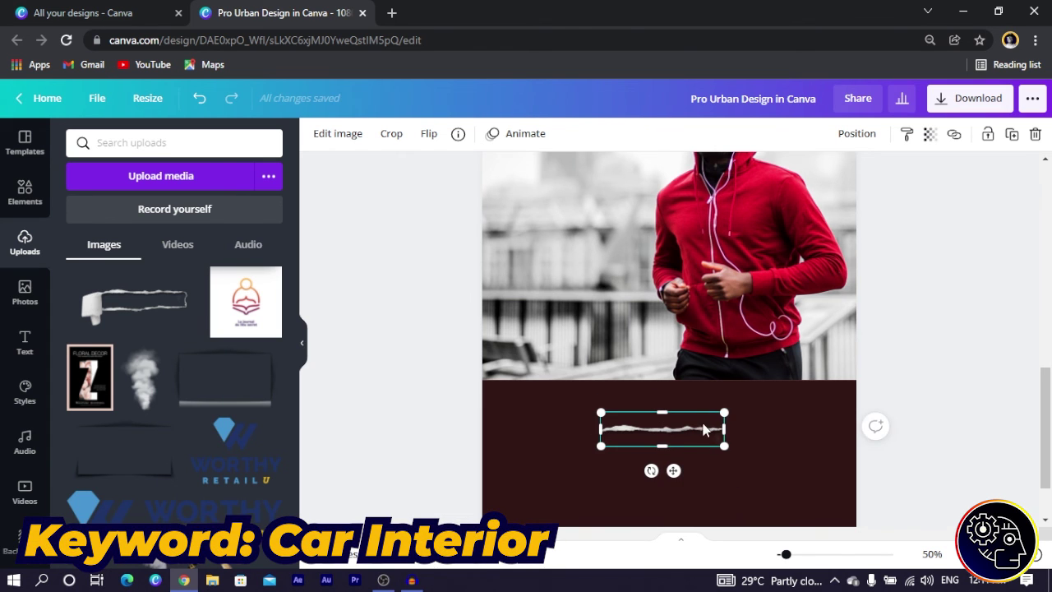
Step: Enlarge and move the torn edge so it spans the page width over the seam between the photo and maroon block
left_click_drag(651, 413, 633, 406)
left_click(421, 431)
left_click(689, 418)
left_click_drag(708, 405, 939, 341)
left_click_drag(621, 391, 514, 380)
left_click(426, 403)
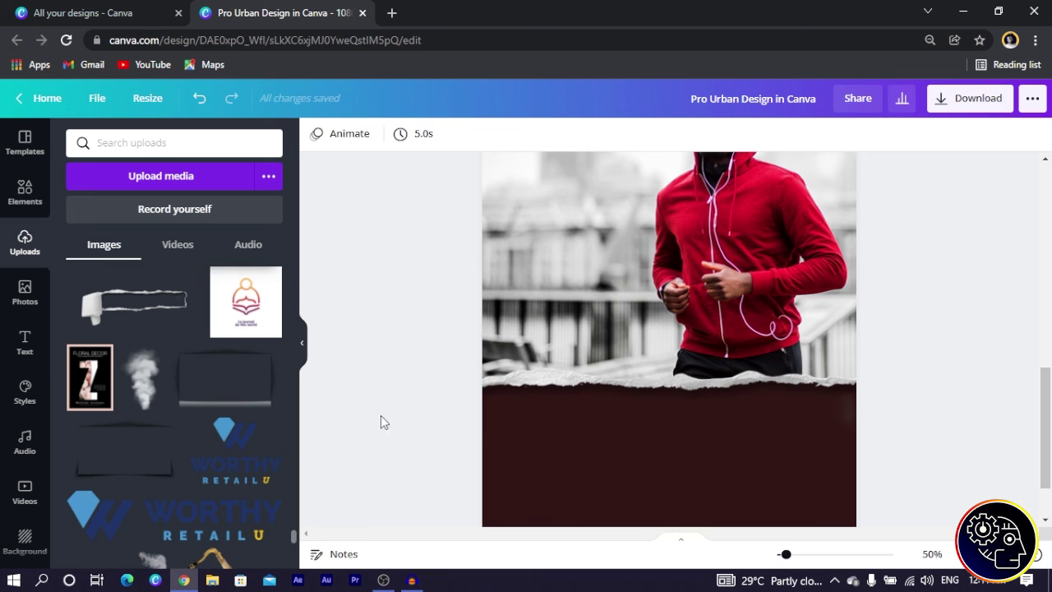
Step: Add a text box over the photo on page 2 and replace its placeholder text with "PRO URBAN"
scroll(625, 399, "down", 1)
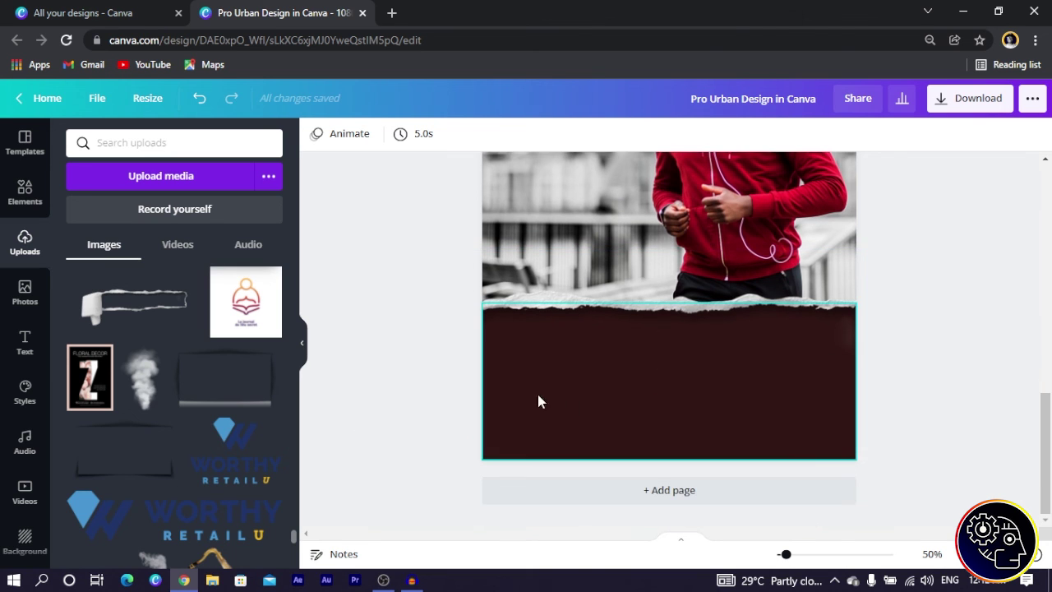
scroll(545, 369, "up", 1)
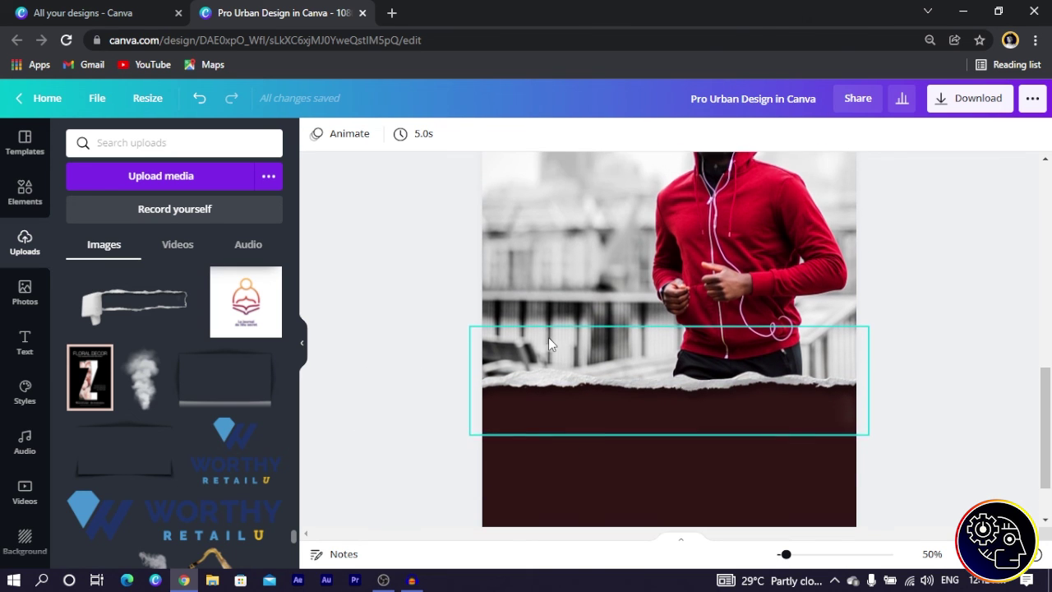
key("ctrl+z")
left_click(519, 294)
key("ctrl+v")
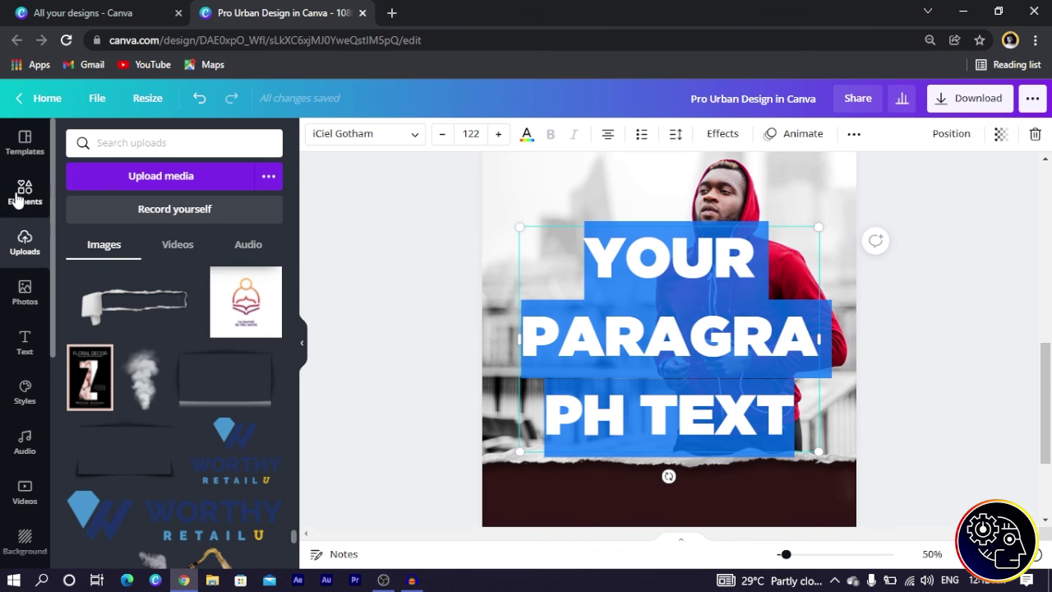
left_click(33, 341)
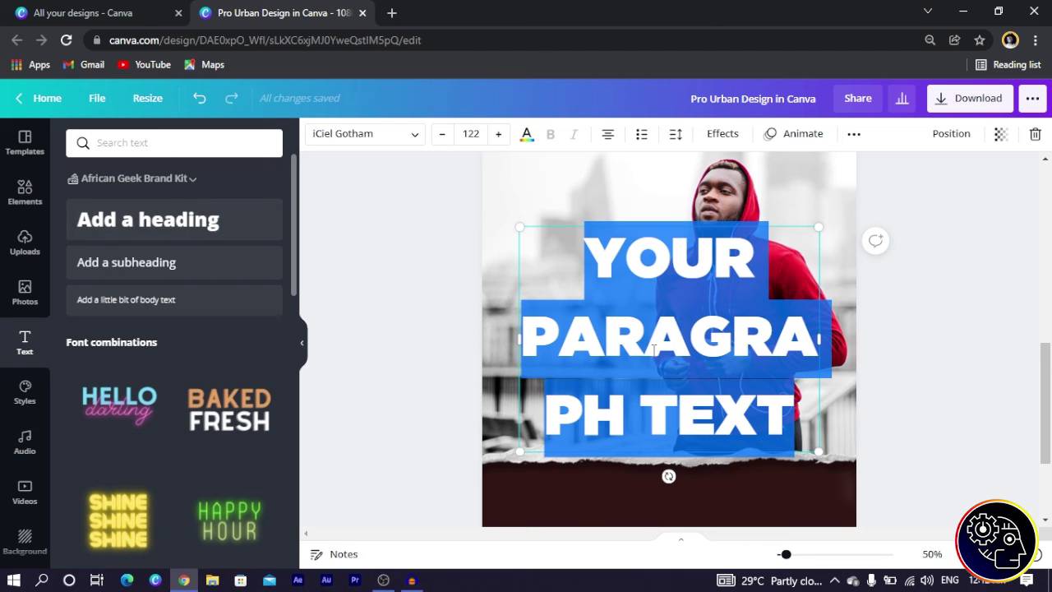
left_click(693, 379)
key("ctrl+a")
type("PR")
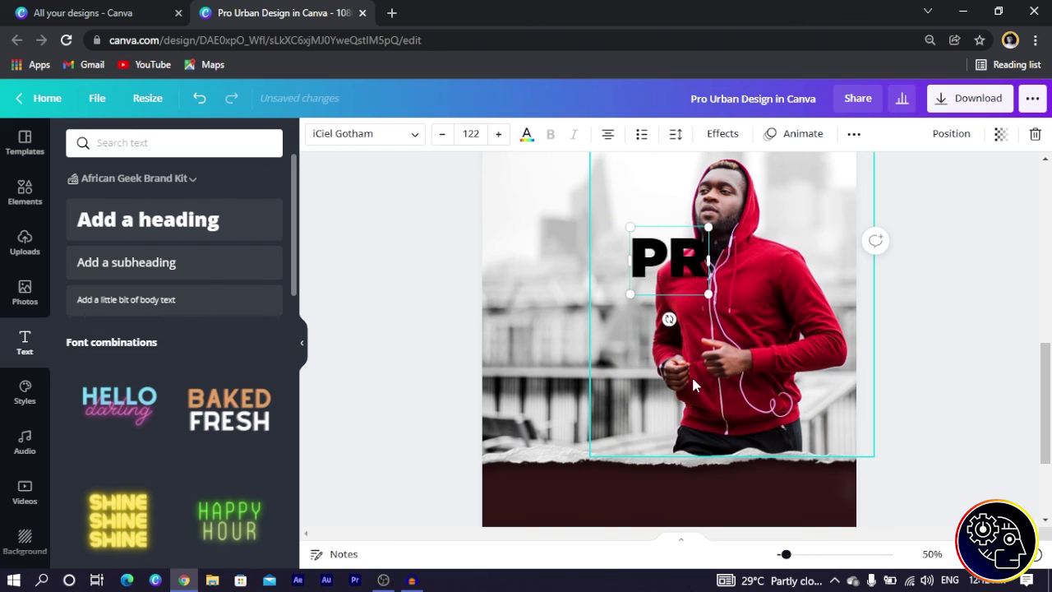
type("O URBAN")
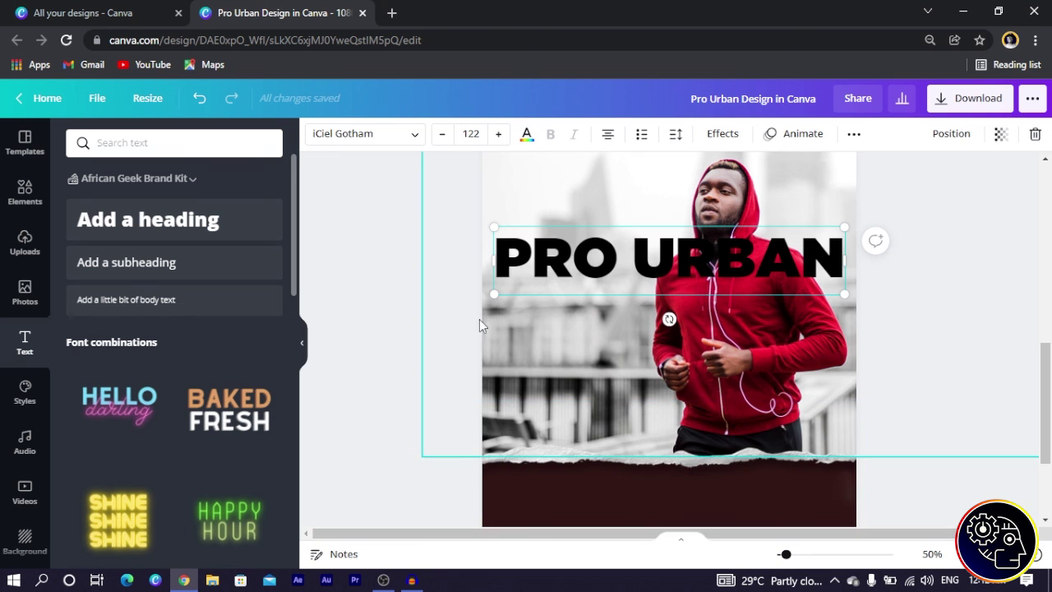
left_click(408, 296)
Step: Nudge the PRO URBAN text up slightly and duplicate it twice, stacking the copies closely beneath it
scroll(568, 301, "up", 1)
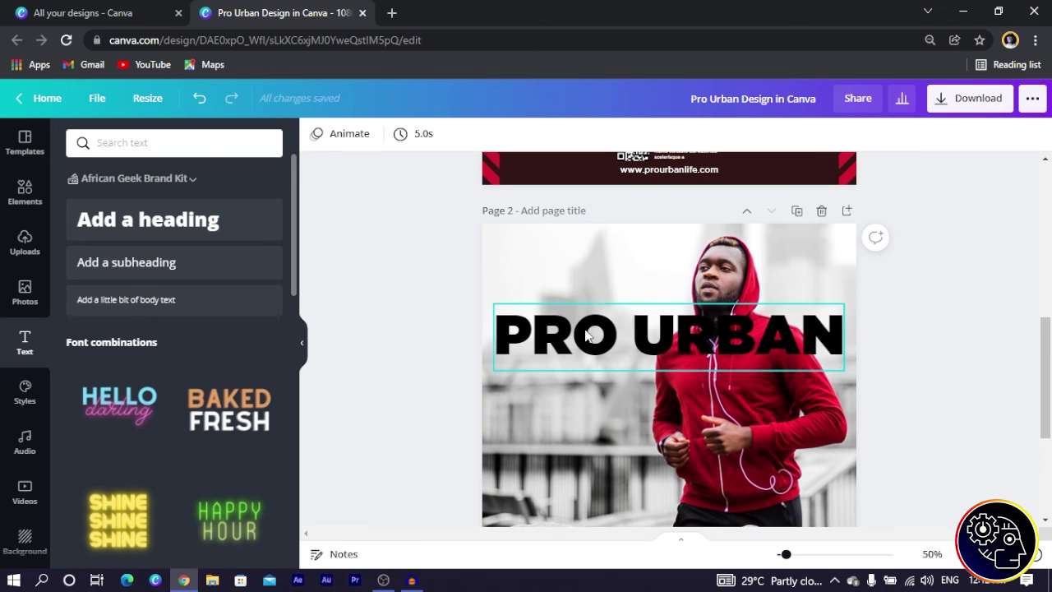
left_click(587, 332)
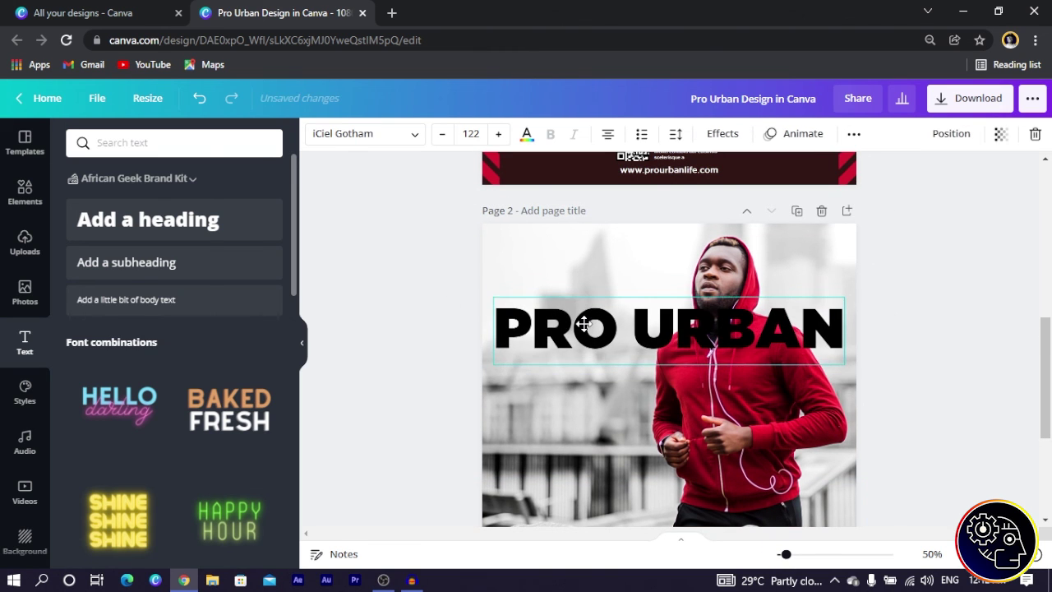
scroll(585, 317, "down", 1)
left_click_drag(592, 252, 583, 340)
key("ctrl+d")
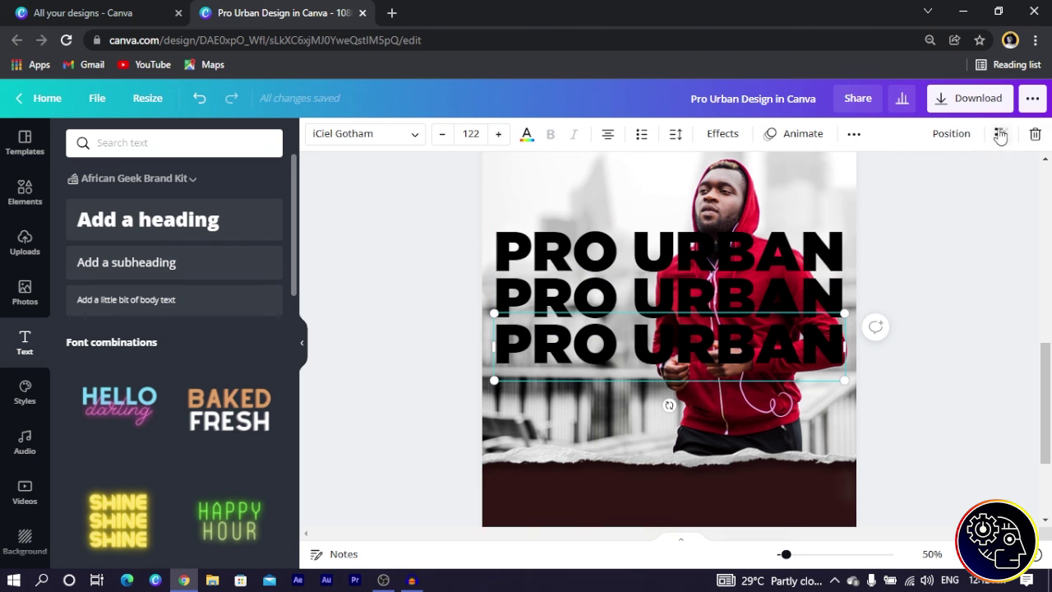
Step: Duplicate the PRO URBAN text twice more, placing one copy beneath the stack and one above it
left_click(853, 134)
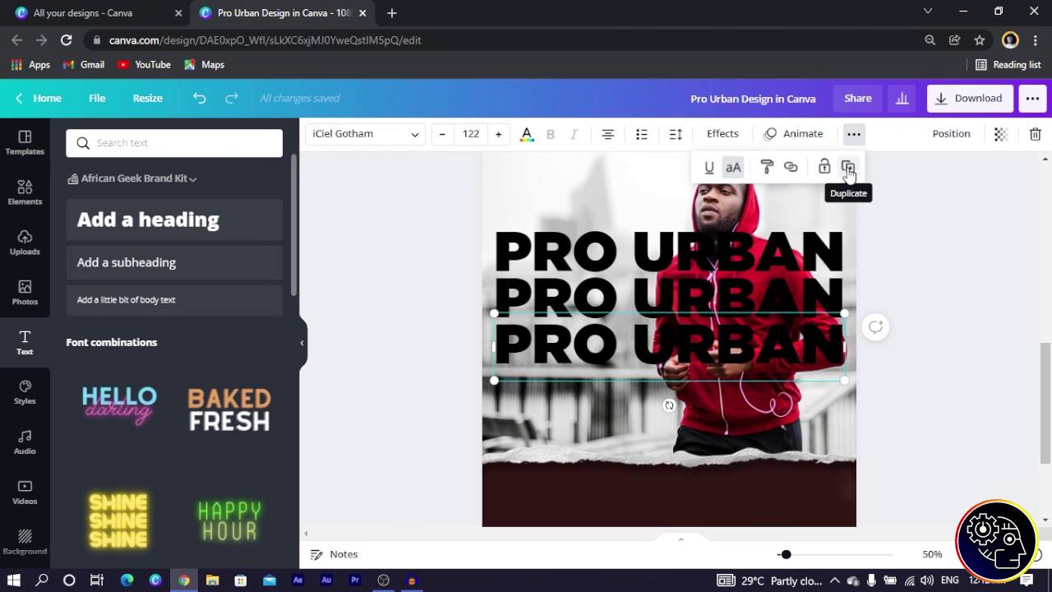
key("ctrl+d")
left_click_drag(521, 364, 514, 393)
key("ctrl+d")
left_click_drag(493, 211, 508, 208)
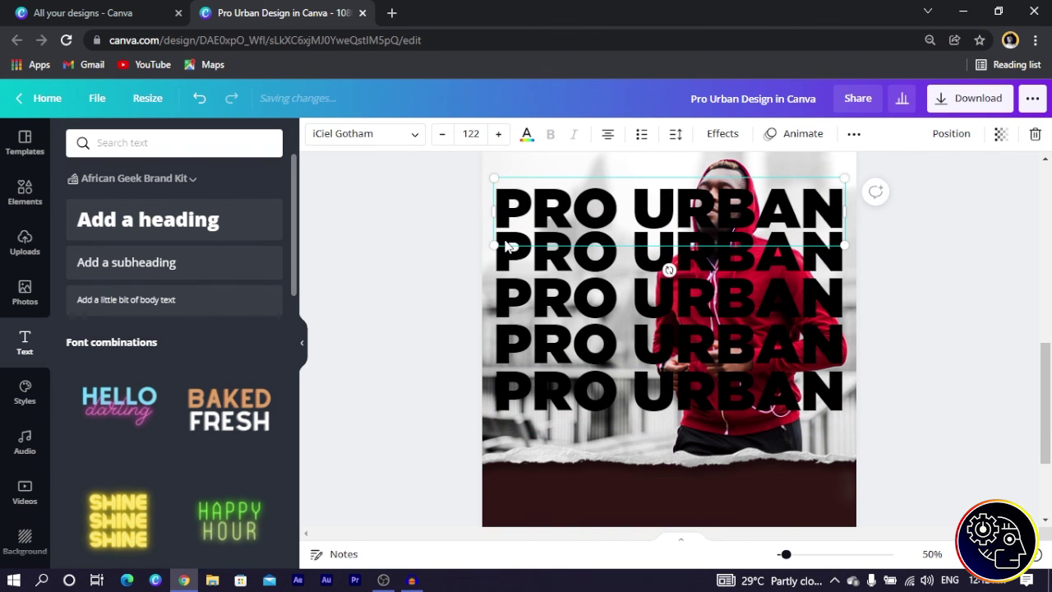
Step: Select all five PRO URBAN lines together and space them evenly in the vertical direction
scroll(507, 296, "up", 1)
scroll(532, 304, "down", 2)
left_click(528, 310)
left_click(530, 291, "shift")
left_click(538, 251, "shift")
left_click(547, 205, "shift")
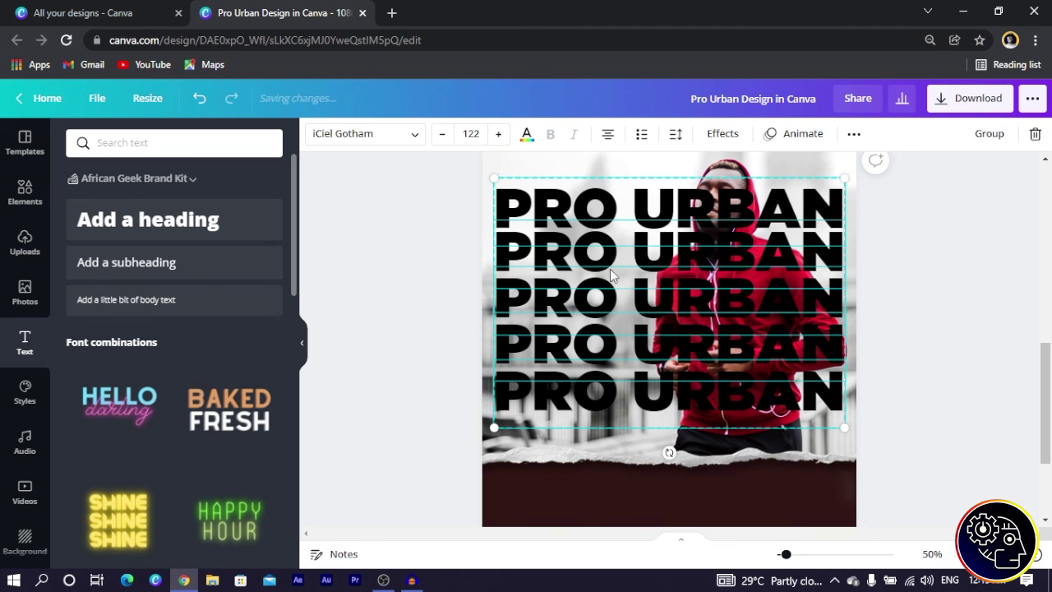
left_click(853, 134)
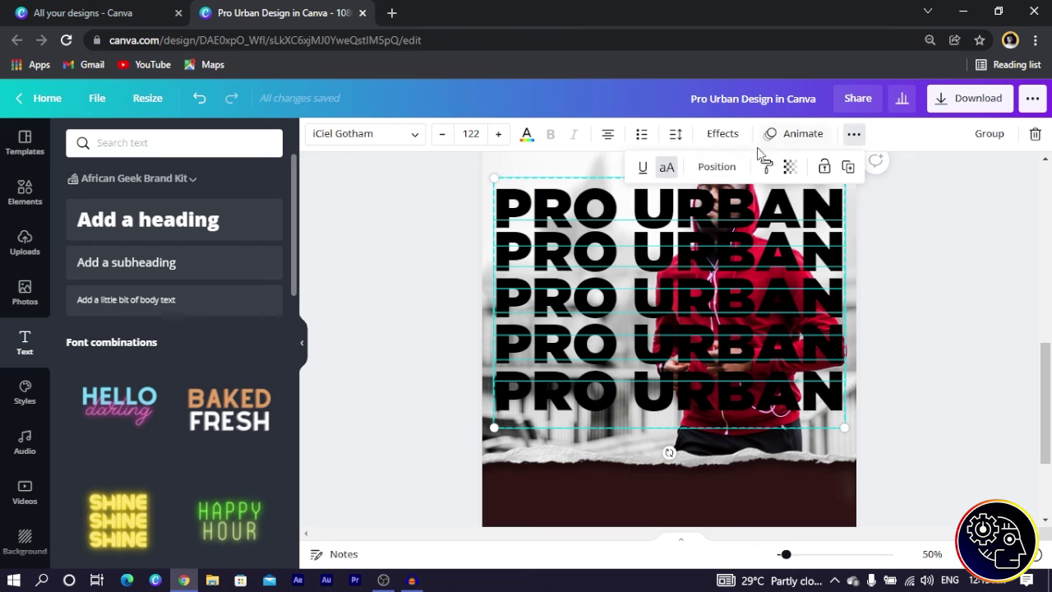
left_click(711, 169)
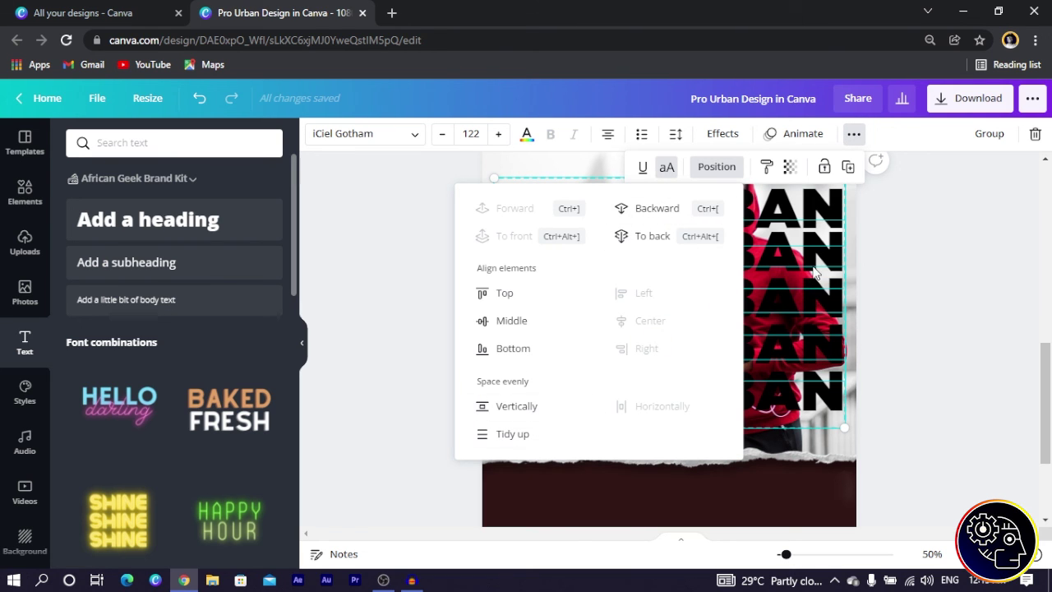
left_click(712, 167)
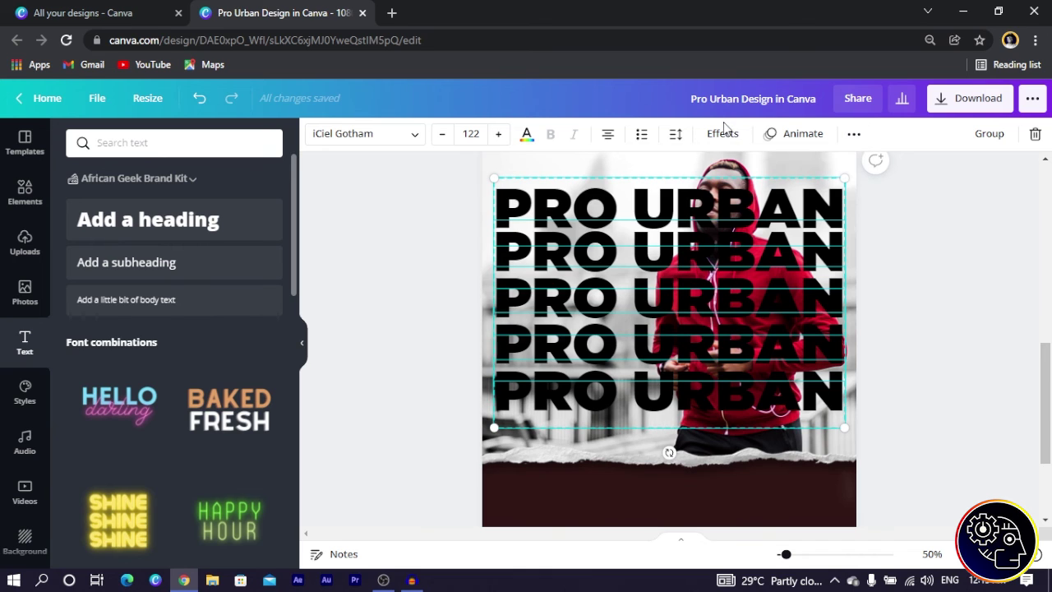
left_click(853, 133)
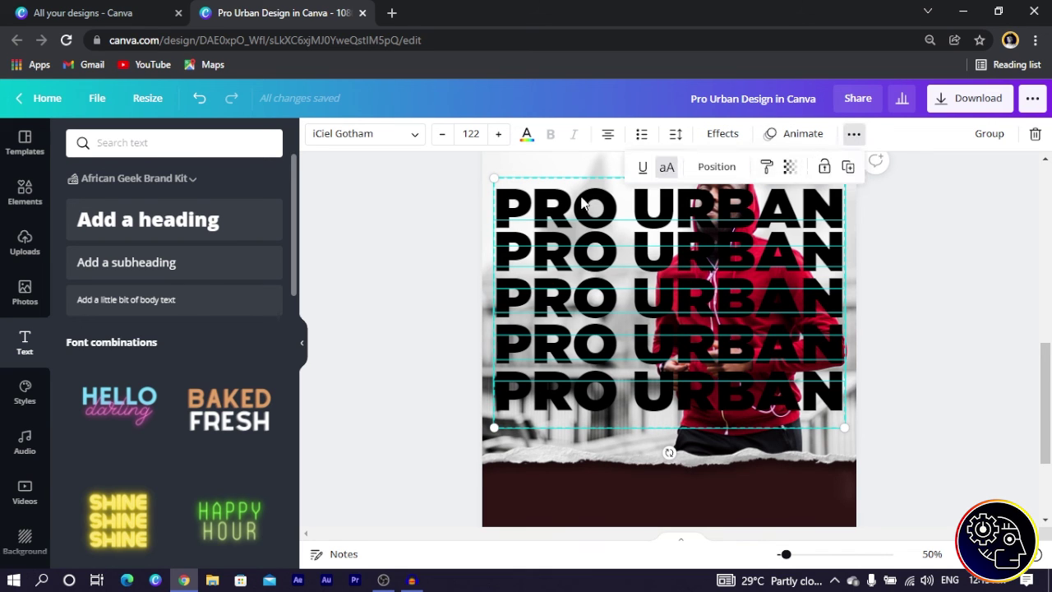
left_click(716, 167)
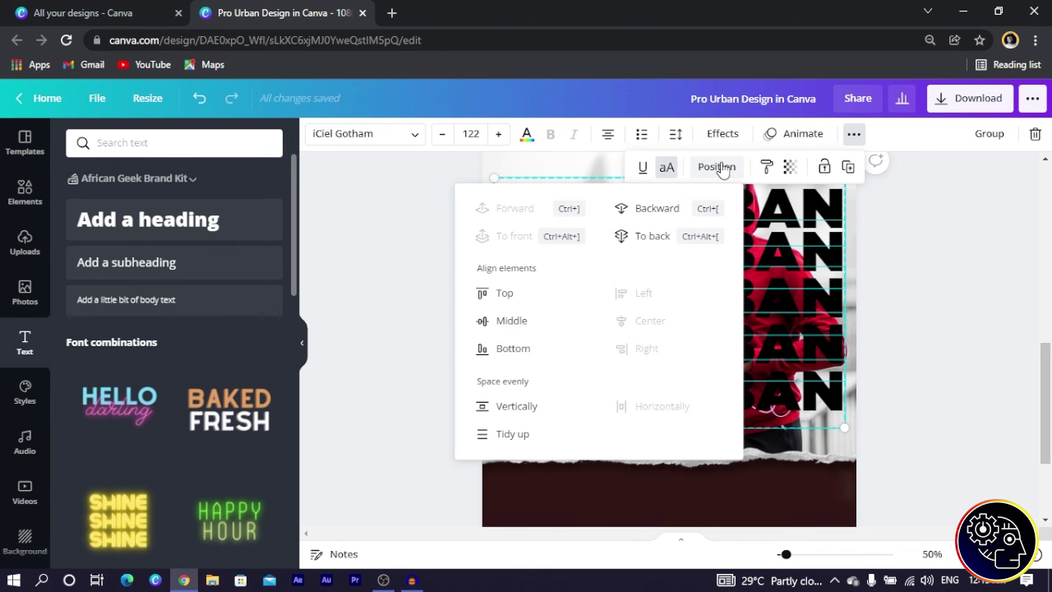
left_click(511, 404)
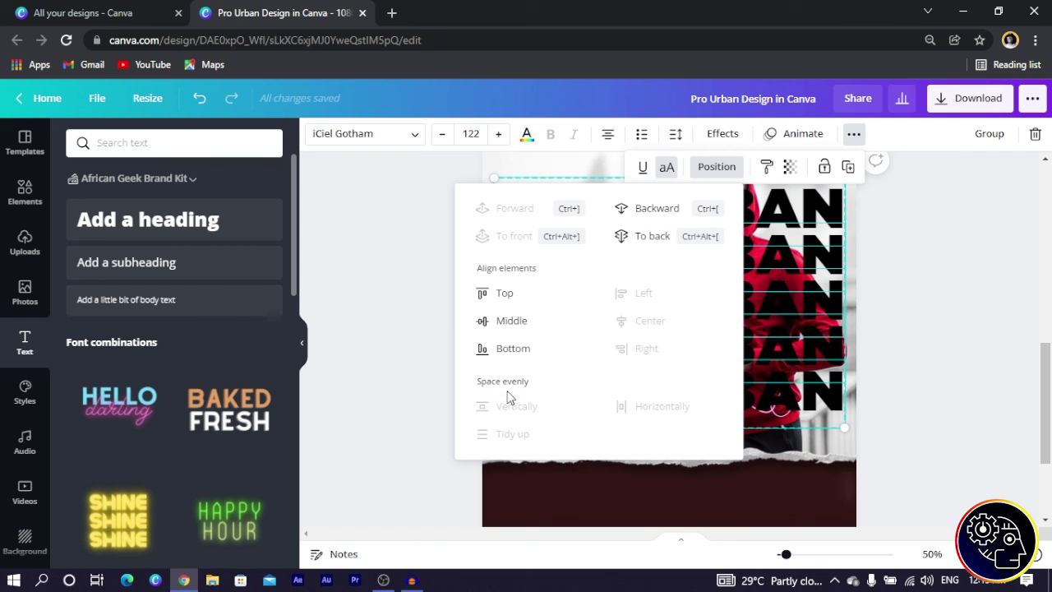
left_click(897, 304)
left_click(900, 311)
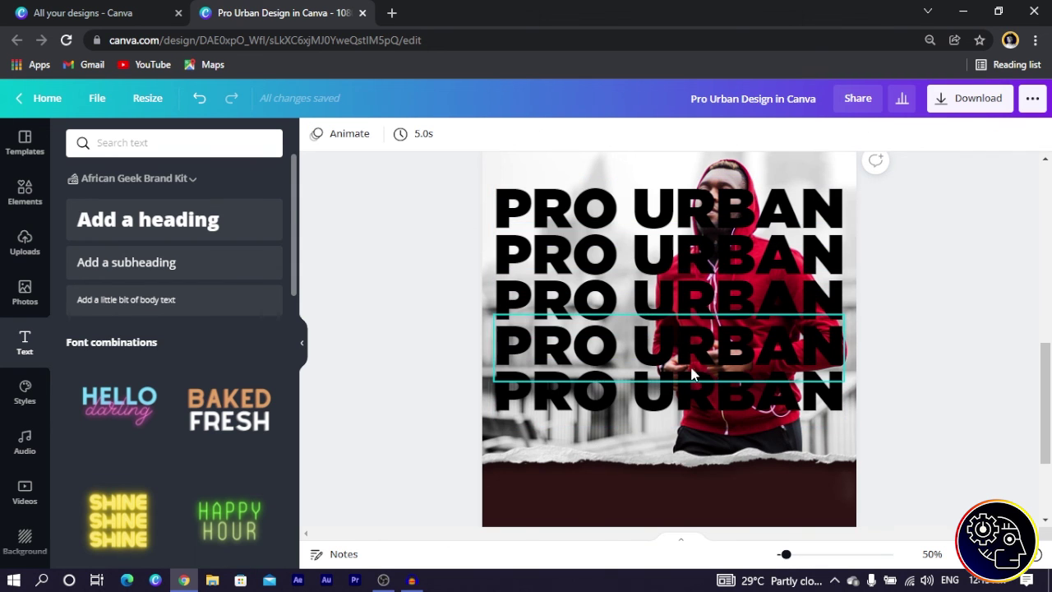
left_click(598, 219)
left_click(577, 287, "shift")
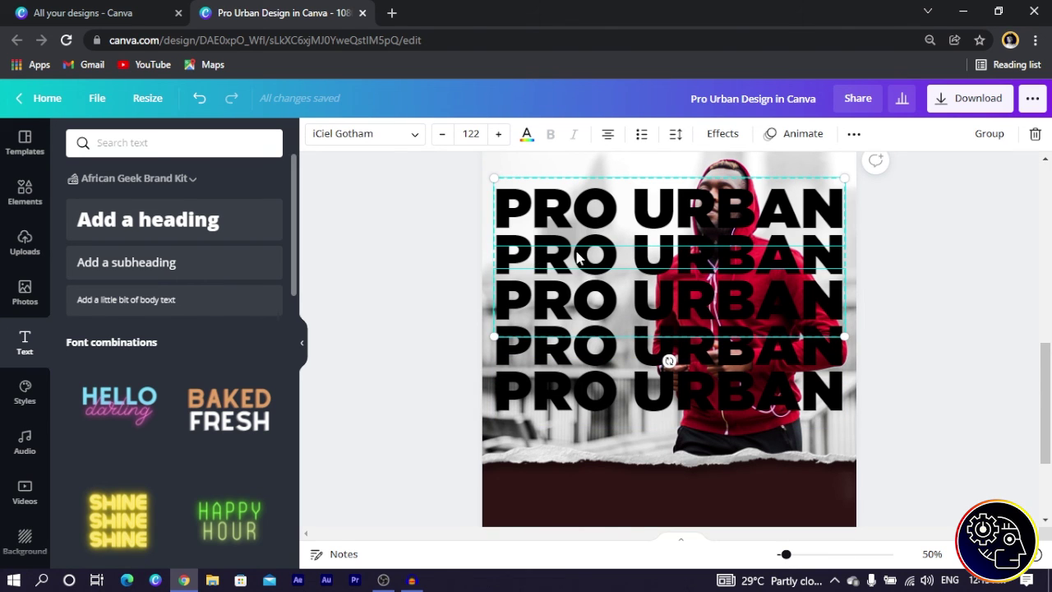
left_click(529, 402, "shift")
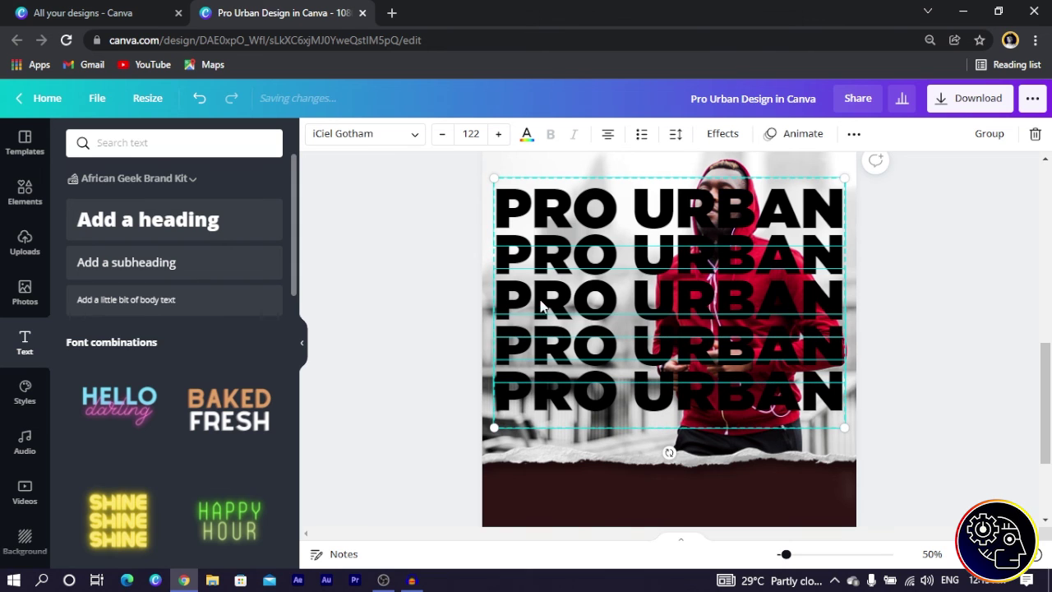
left_click(410, 320)
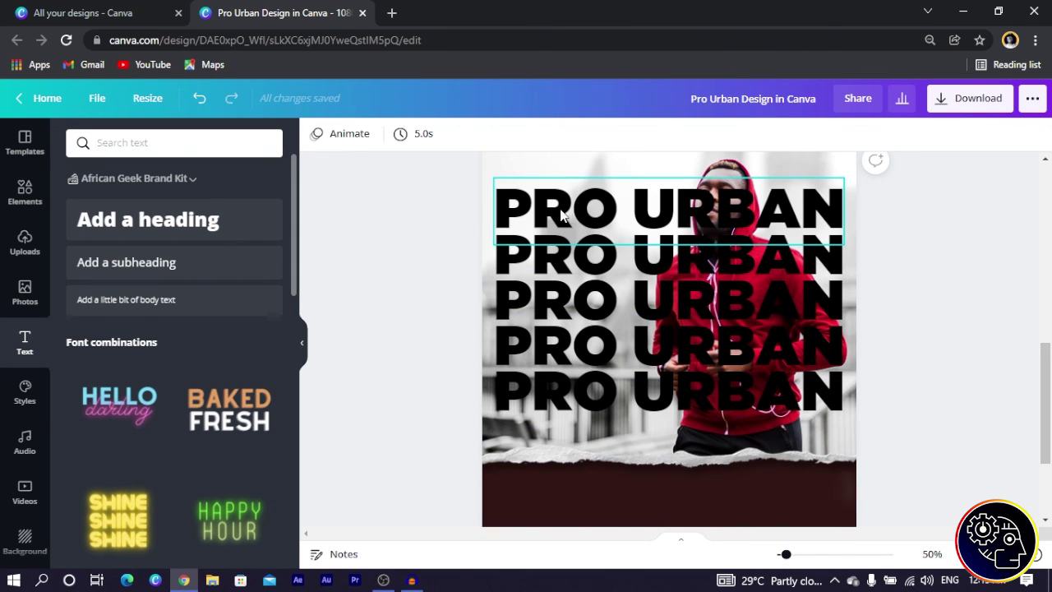
Step: Apply the Hollow text effect to the first, third, fourth and fifth PRO URBAN lines, excluding the second
left_click(562, 215)
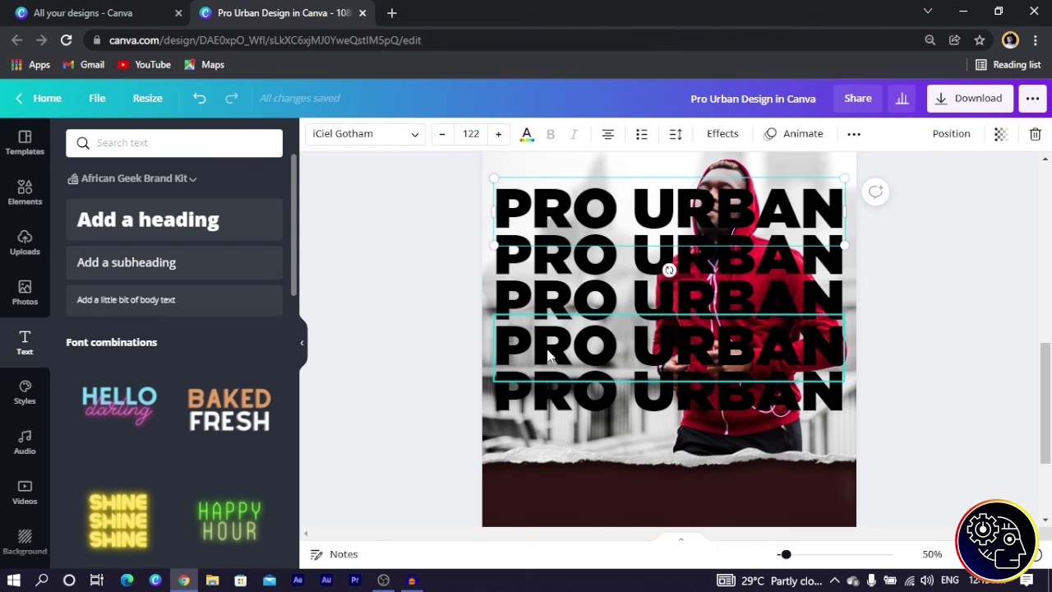
left_click(543, 350, "shift")
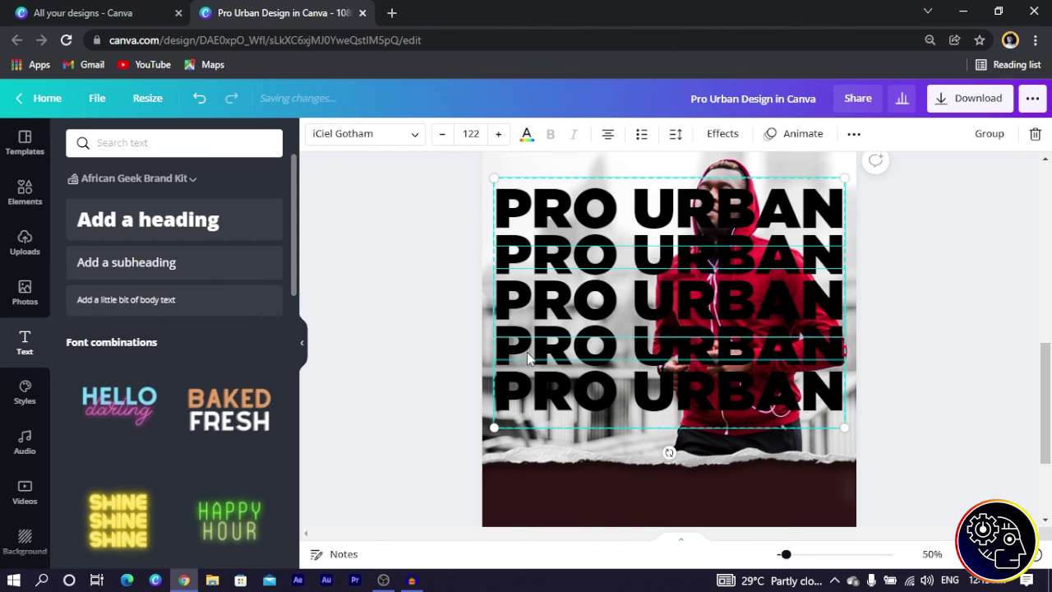
left_click(723, 134)
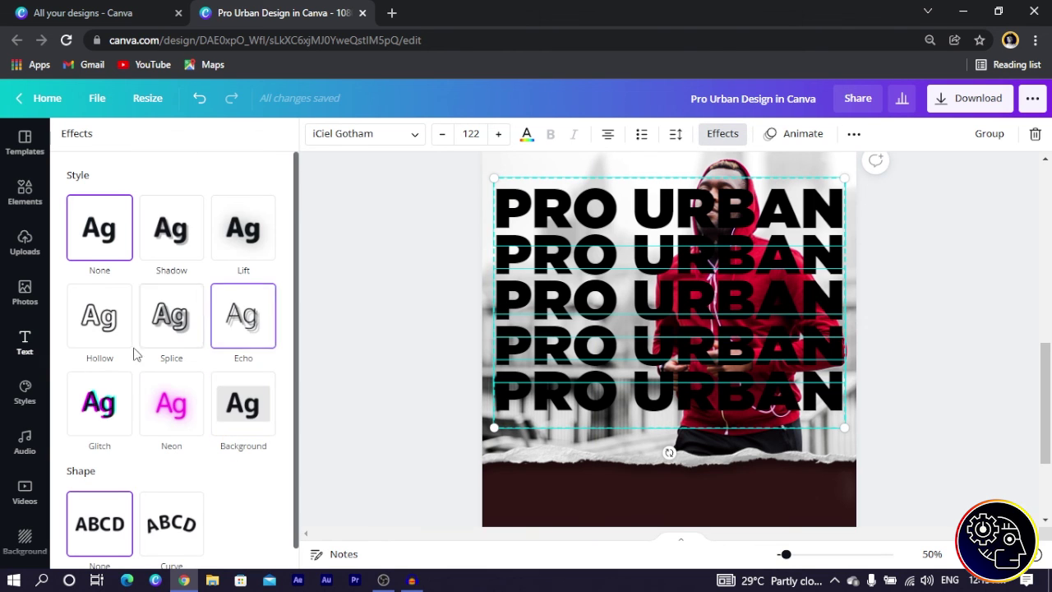
left_click(102, 332)
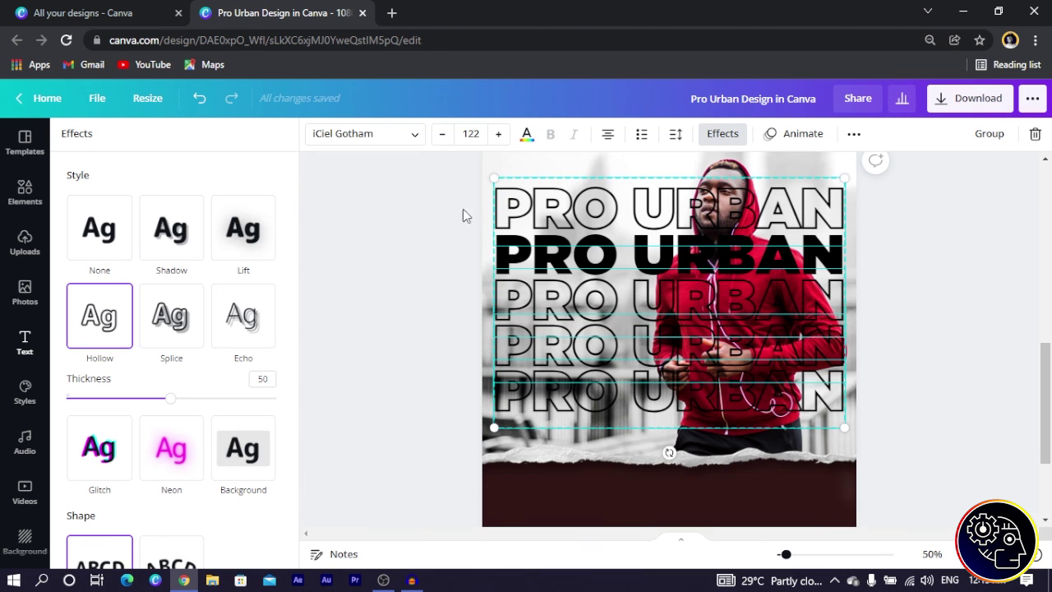
Step: Select the stack of five PRO URBAN lines and send it backward, behind the red-hoodie runner
left_click_drag(447, 192, 509, 407)
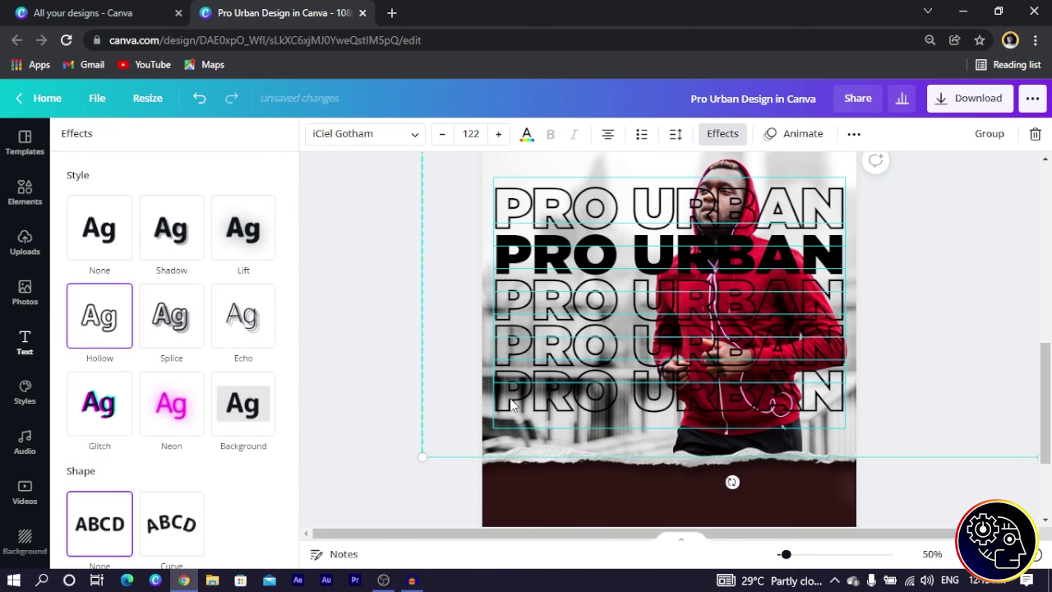
left_click(853, 133)
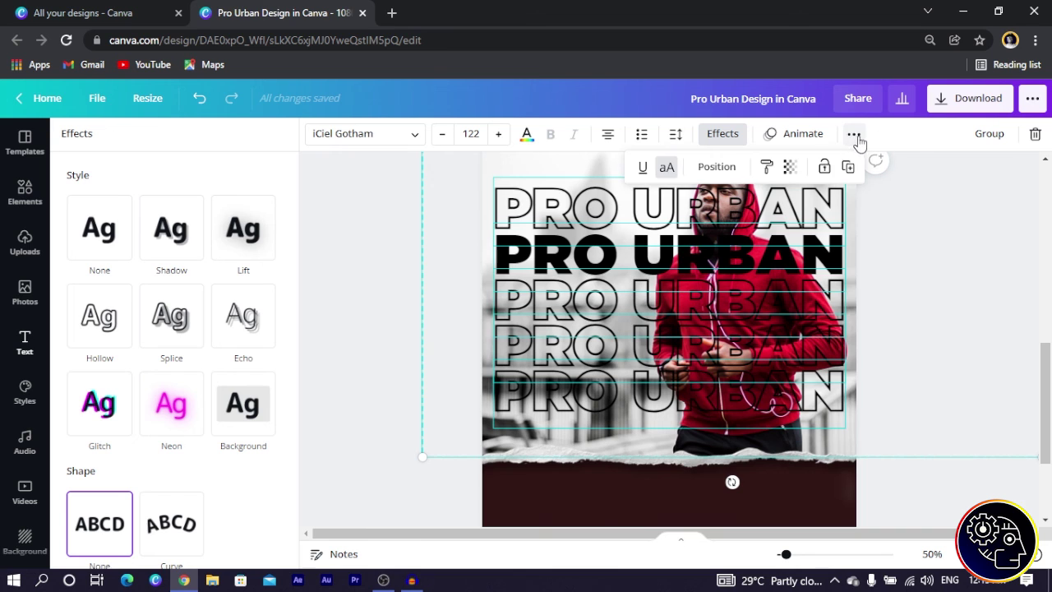
left_click(715, 167)
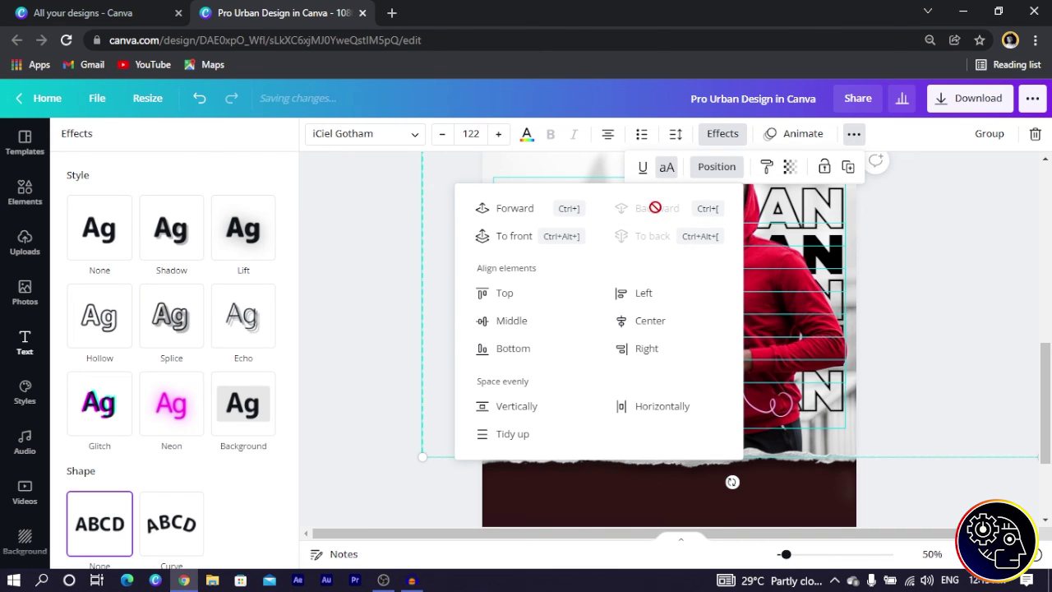
key("Escape")
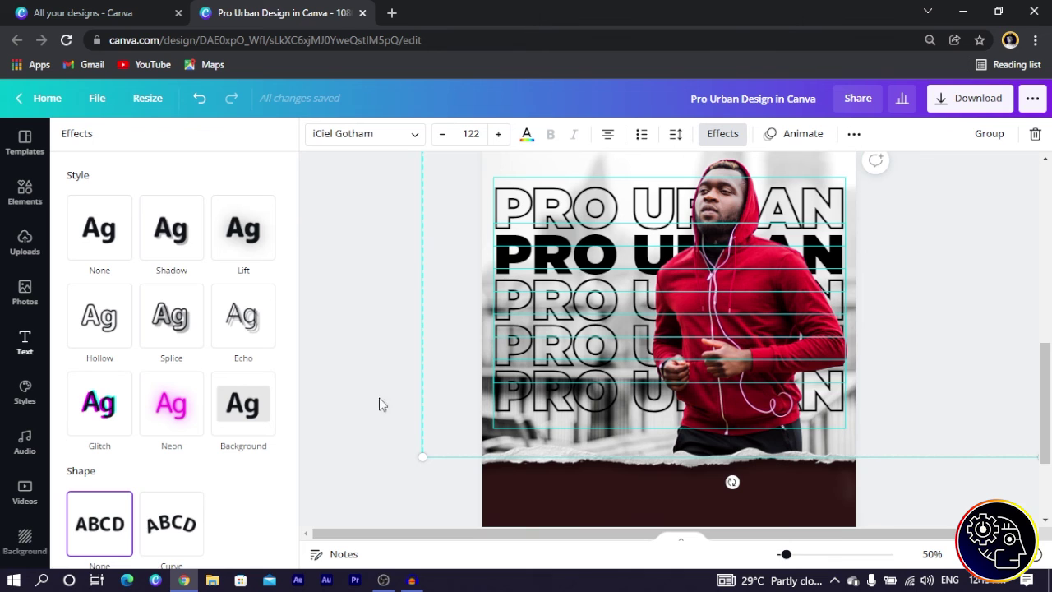
key("Escape")
left_click(391, 324)
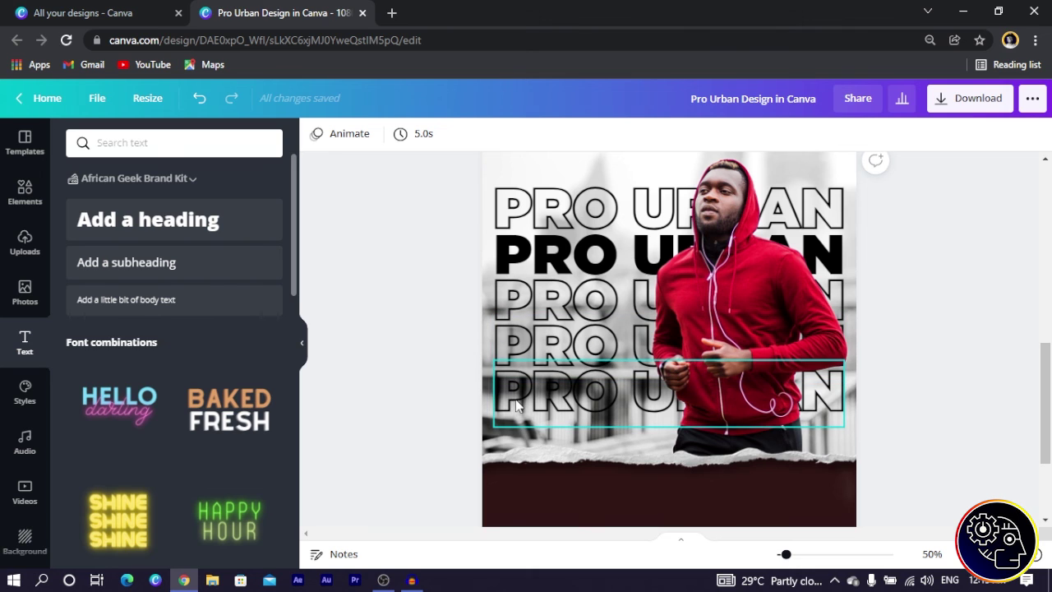
Step: Colour the first and fourth PRO URBAN lines with the red from the document colours
left_click(540, 216)
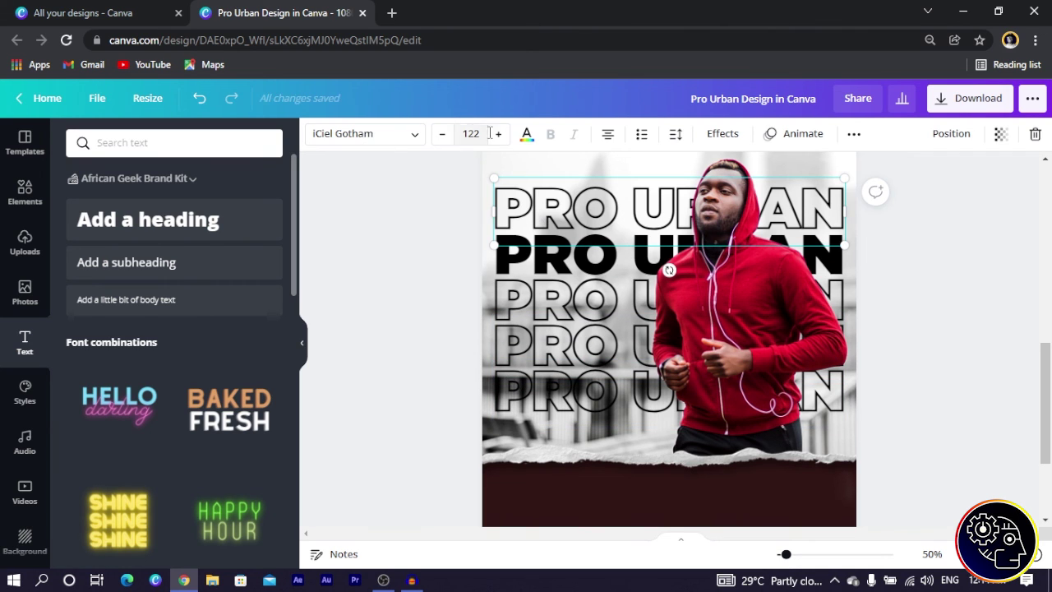
left_click(527, 134)
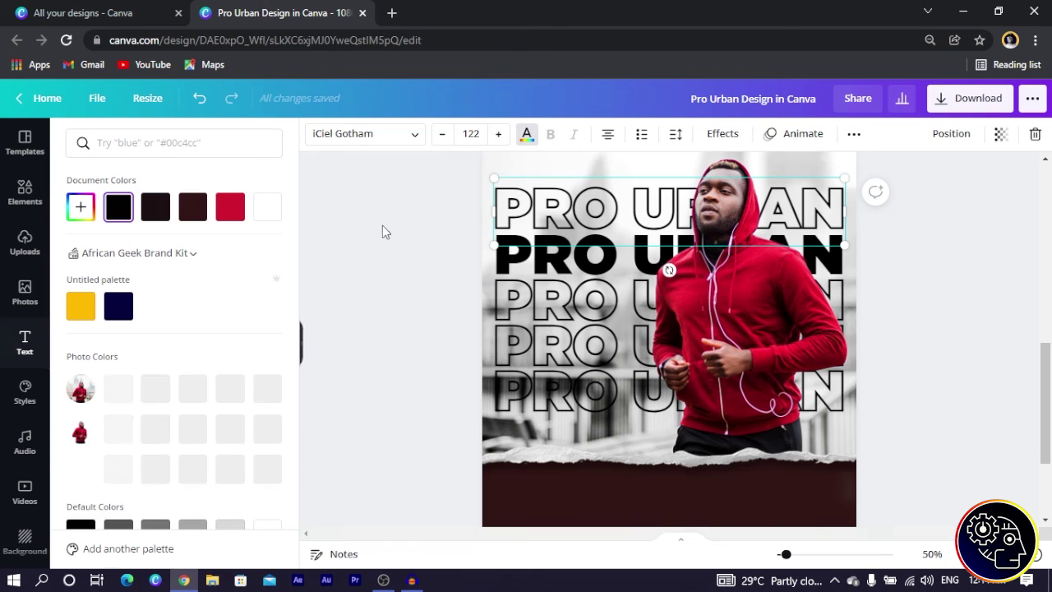
left_click(523, 333, "shift")
left_click(232, 215)
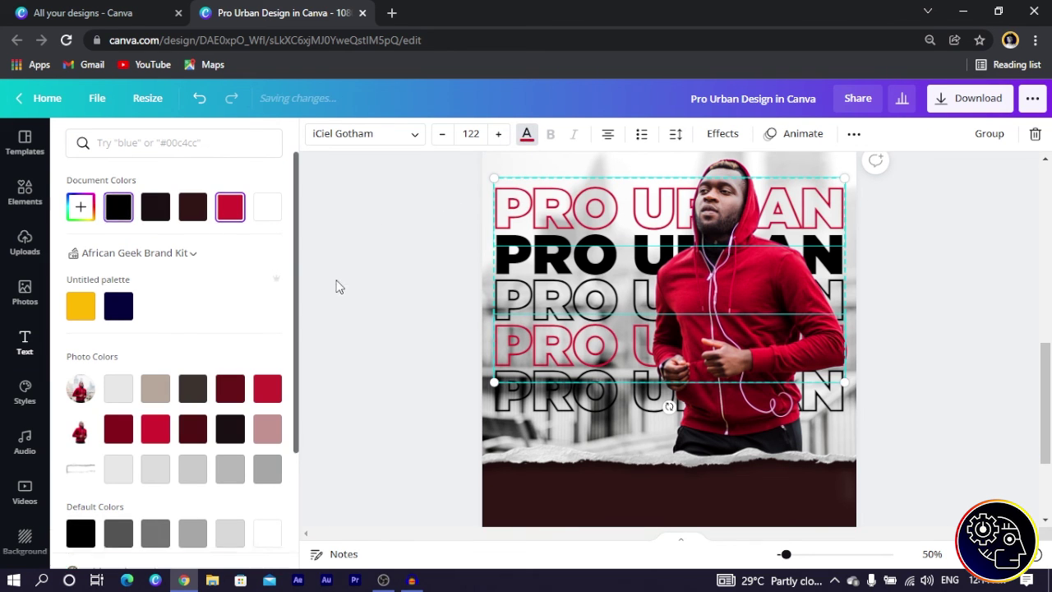
left_click(369, 276)
Step: Copy the SPECIAL GUEST text from page 1 and paste it into the maroon block on page 2
scroll(726, 408, "down", 3)
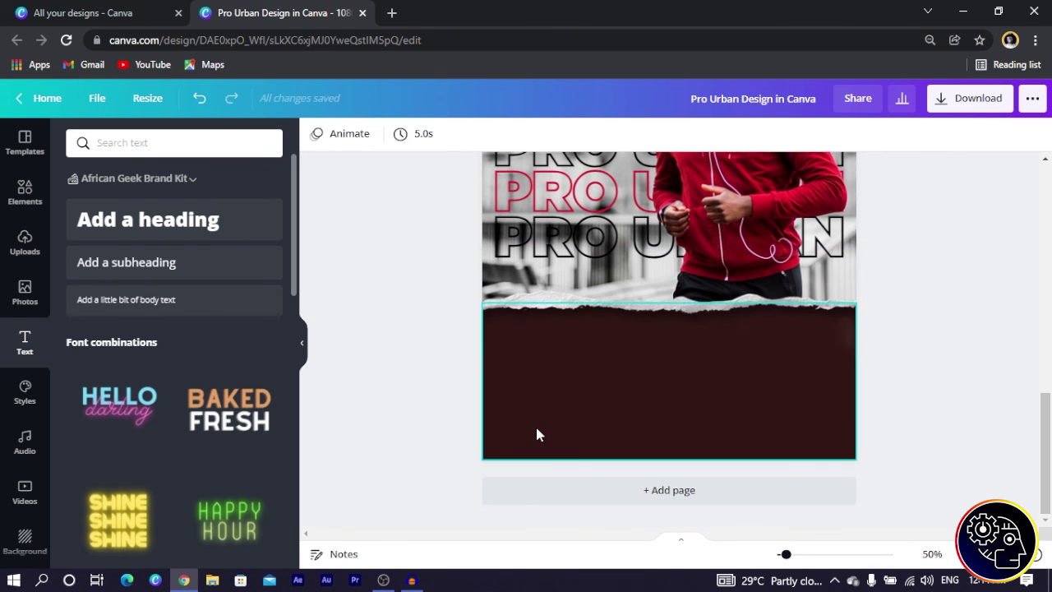
scroll(512, 416, "up", 3)
scroll(523, 400, "down", 3)
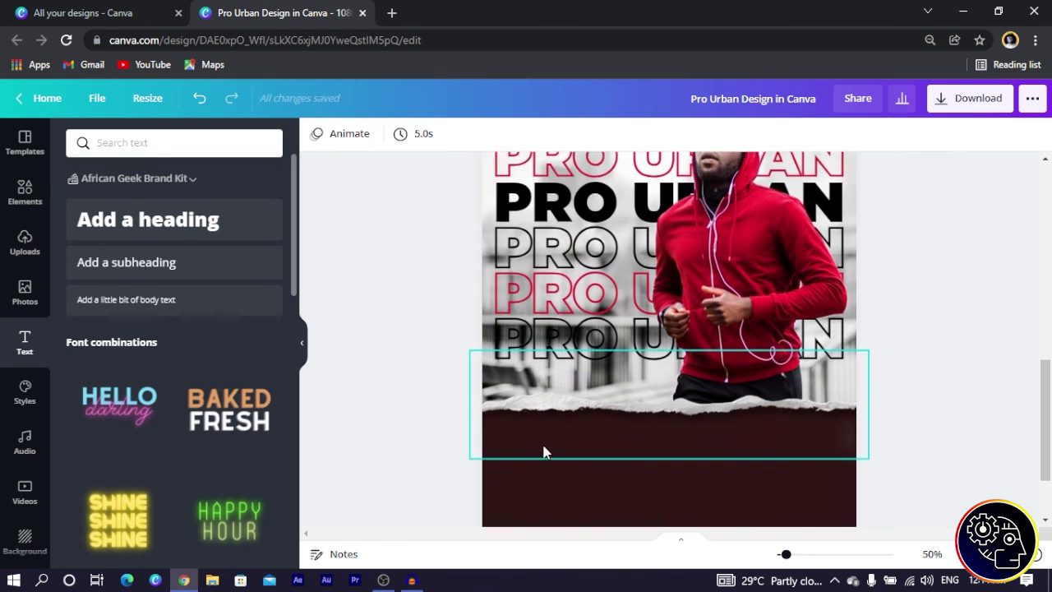
scroll(614, 411, "up", 10)
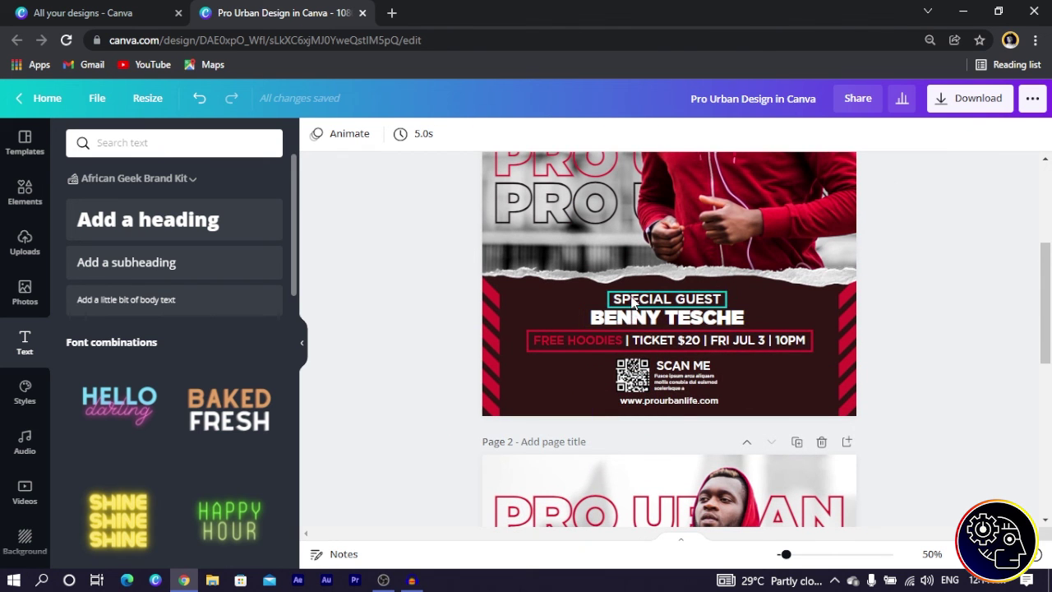
left_click(631, 319)
scroll(633, 345, "down", 5)
left_click(618, 381)
key("ctrl+v")
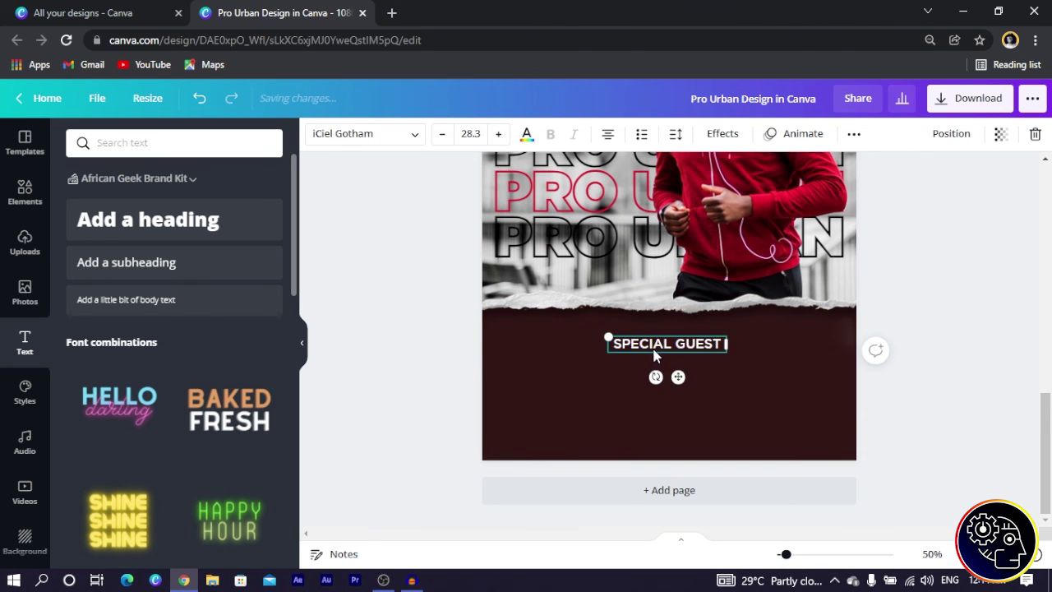
left_click(677, 405)
left_click(655, 350)
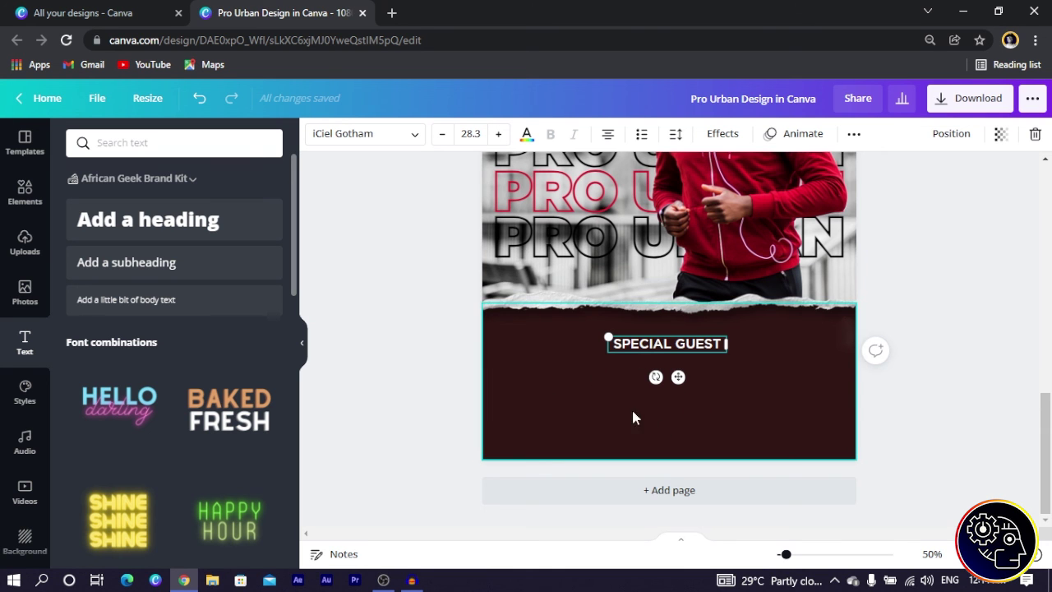
Step: Copy the guest's name line from page 1 and paste it beneath SPECIAL GUEST on page 2
scroll(625, 403, "up", 2)
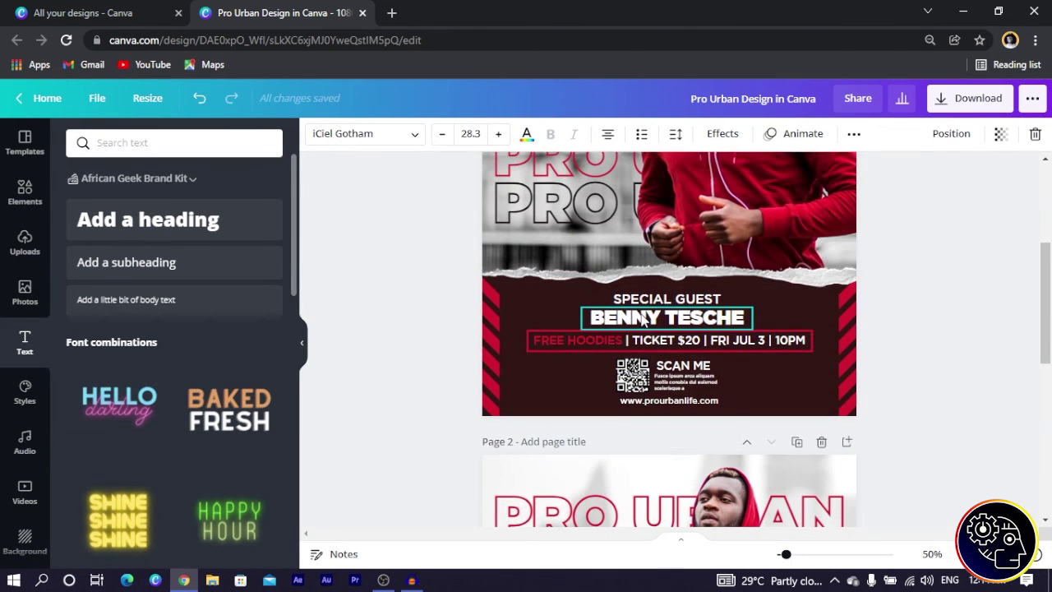
left_click(644, 320)
scroll(645, 370, "down", 7)
key("ctrl+v")
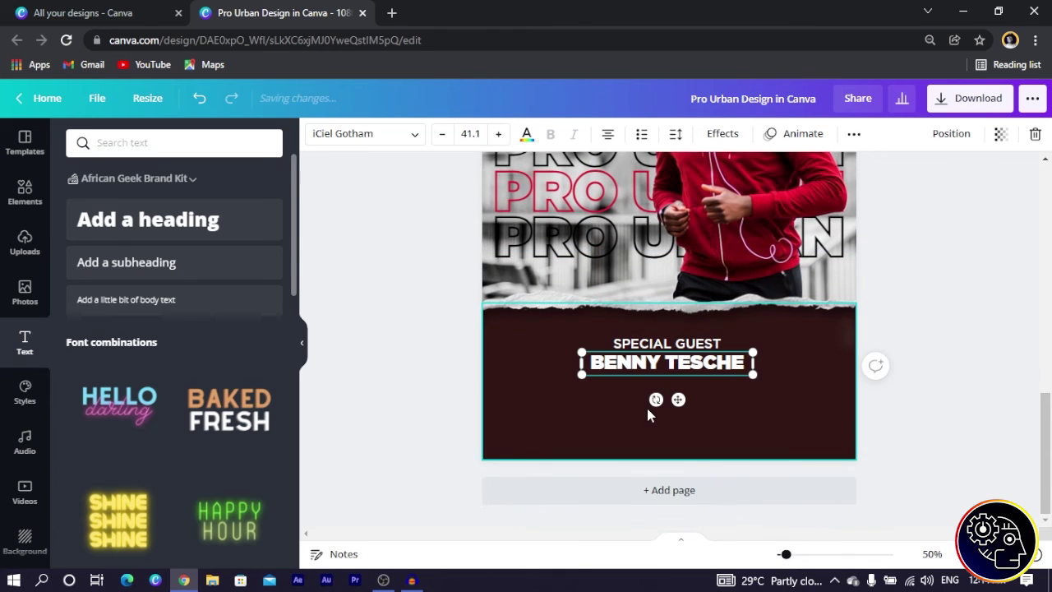
left_click(399, 381)
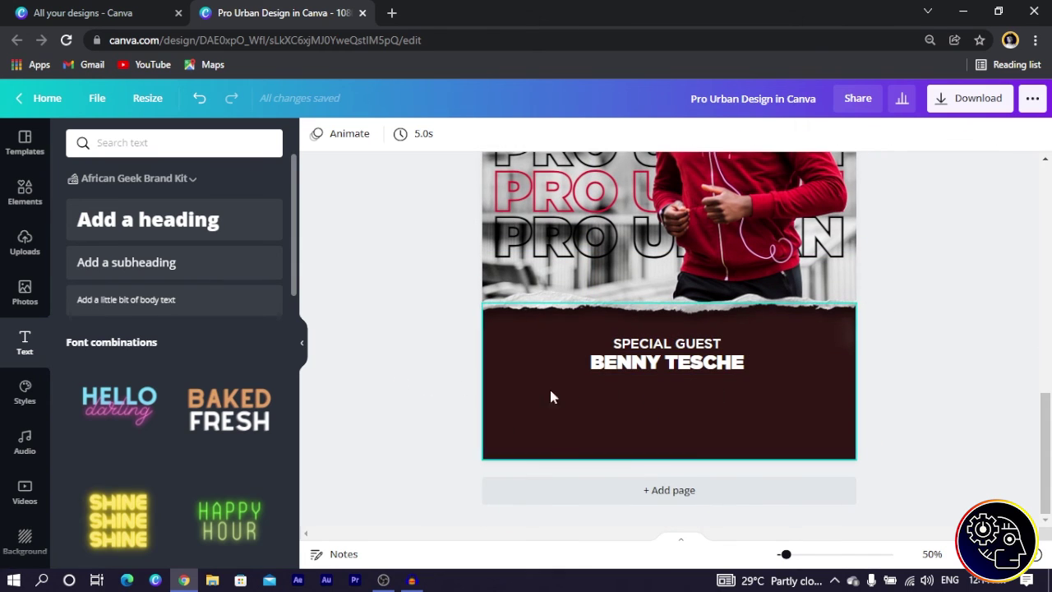
Step: Check the fonts of the guest name, bottom PRO URBAN and SPECIAL GUEST texts, and search the font list for "montse"
left_click(635, 368)
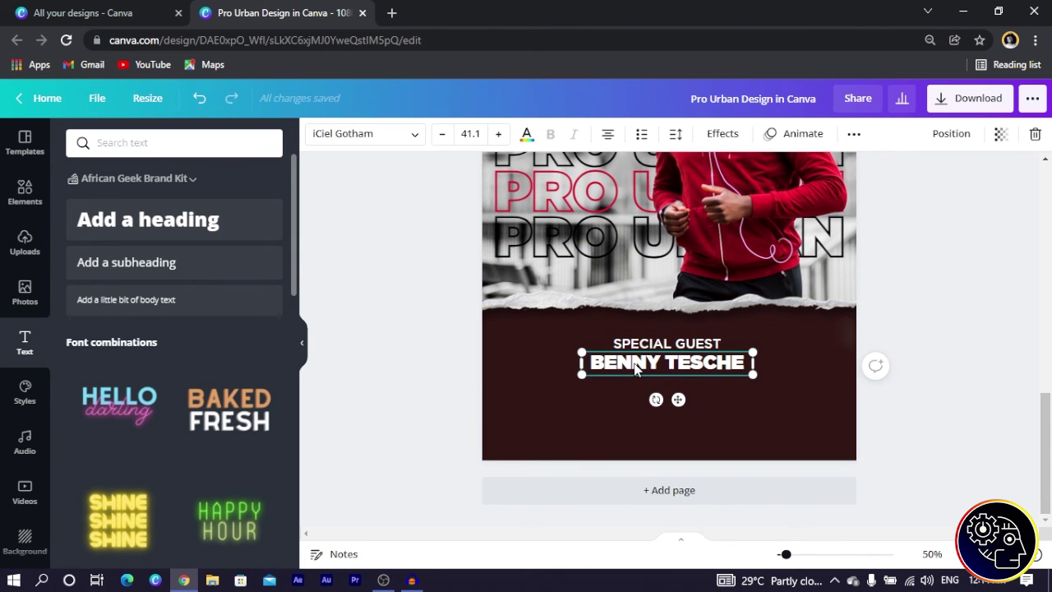
left_click(538, 250)
left_click(540, 245)
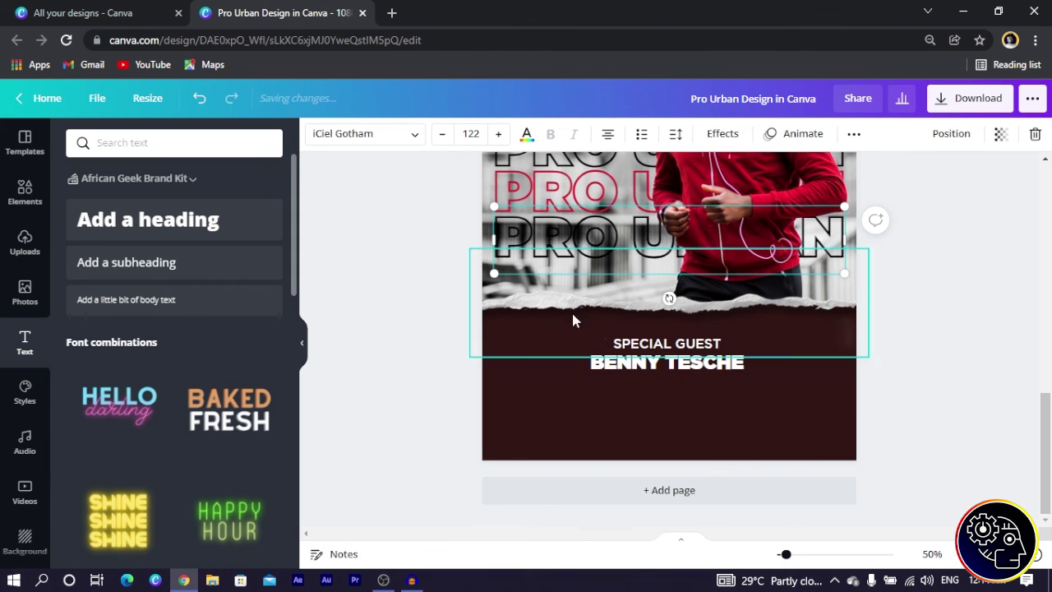
left_click(622, 351)
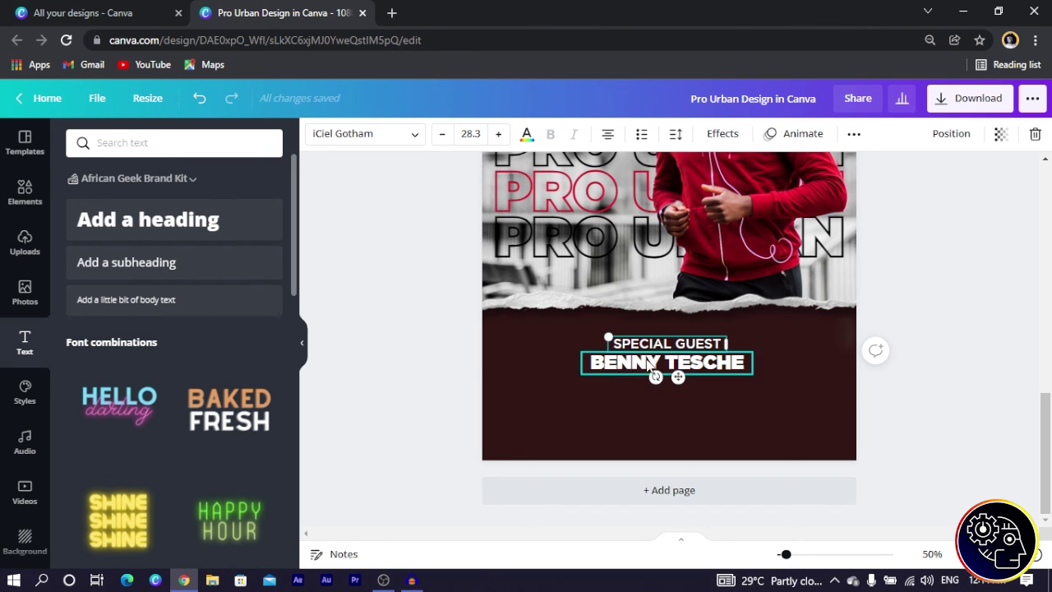
left_click(370, 136)
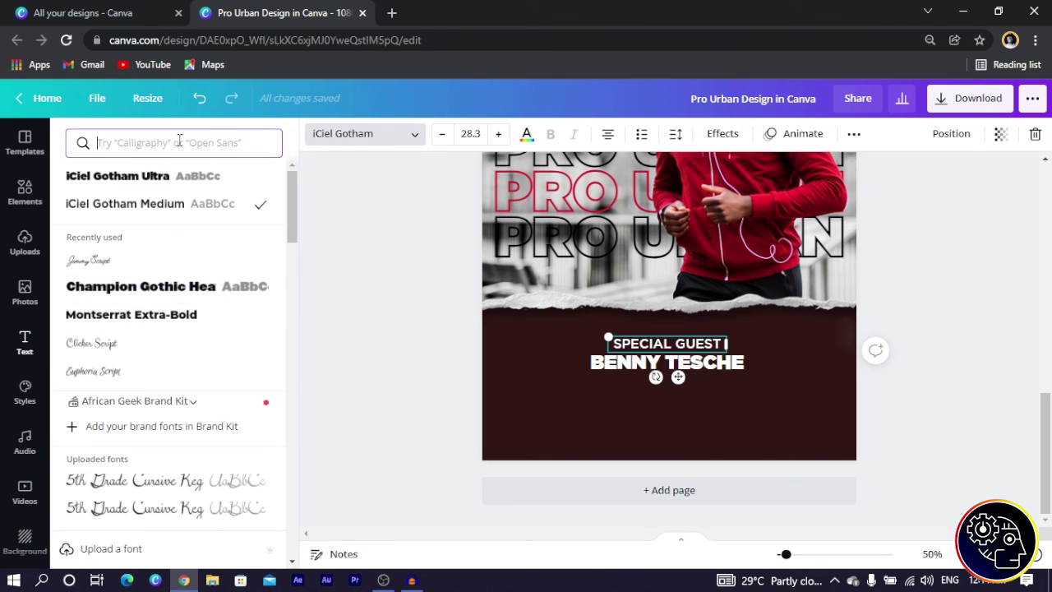
left_click(179, 141)
type("montse")
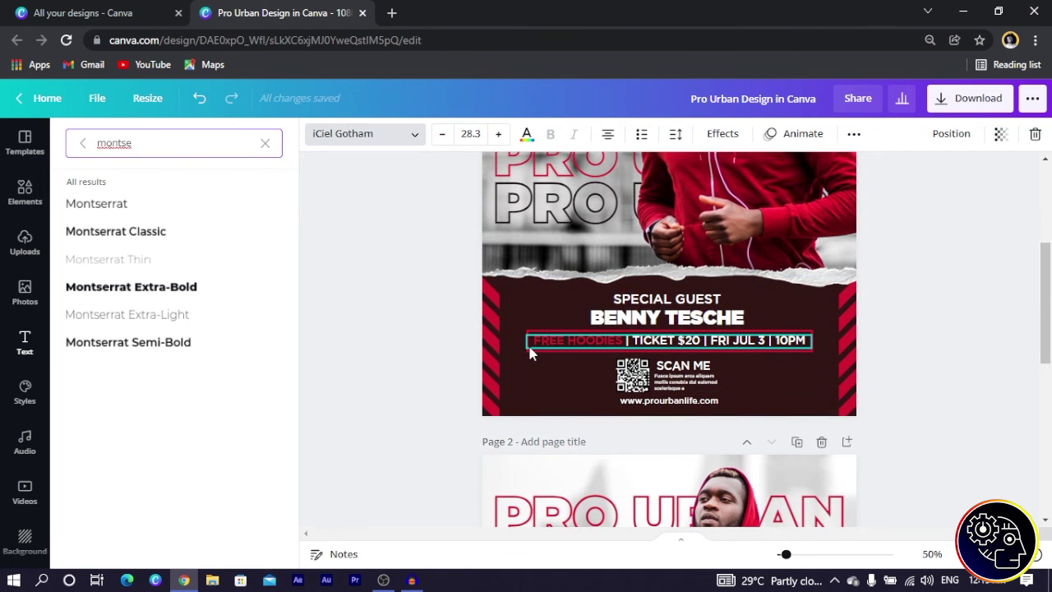
Step: Copy the thin red rectangular frame from page 1 and paste it beneath the guest's name on page 2
left_click(530, 356)
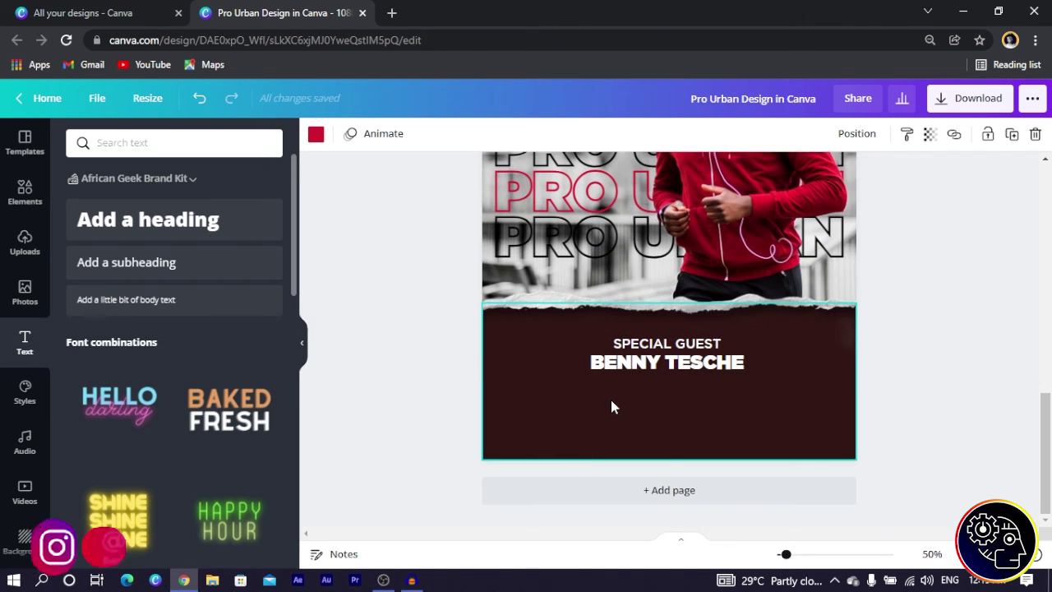
left_click(613, 393)
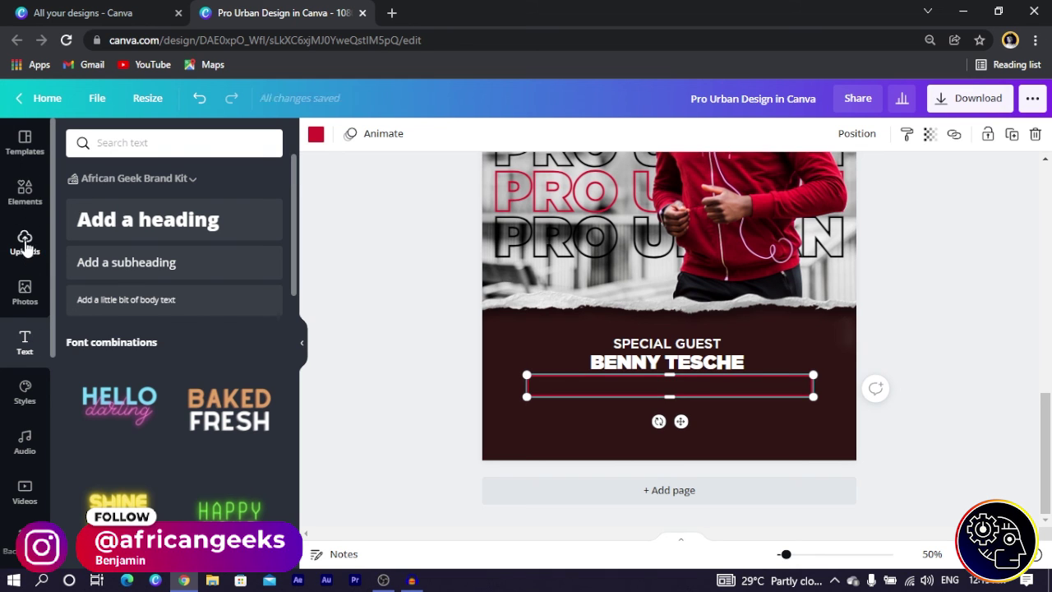
Step: Add an outlined square from the Lines & Shapes elements to page 2
left_click(26, 191)
left_click(176, 142)
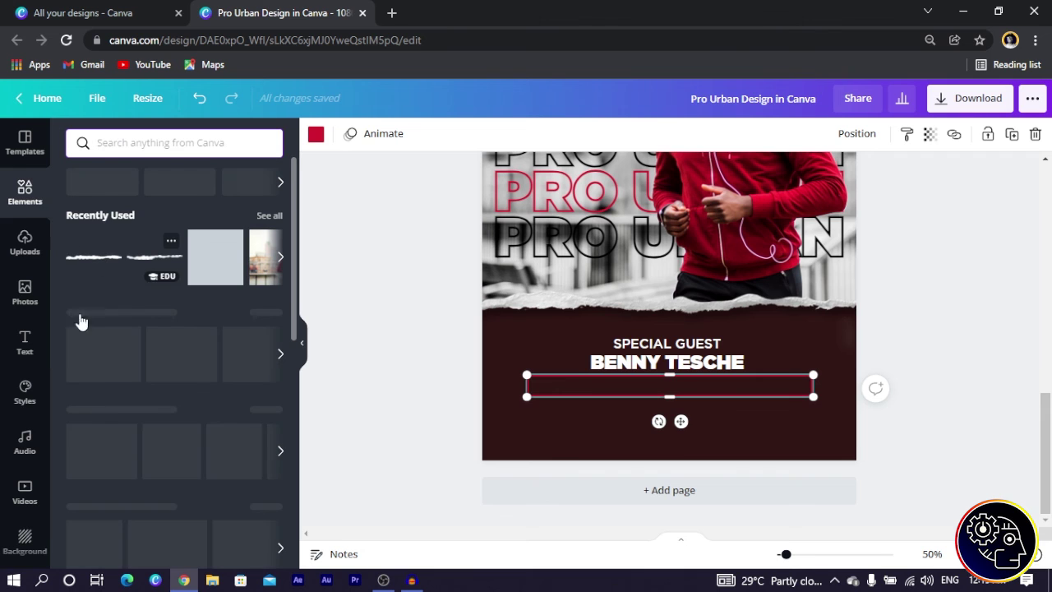
left_click(264, 313)
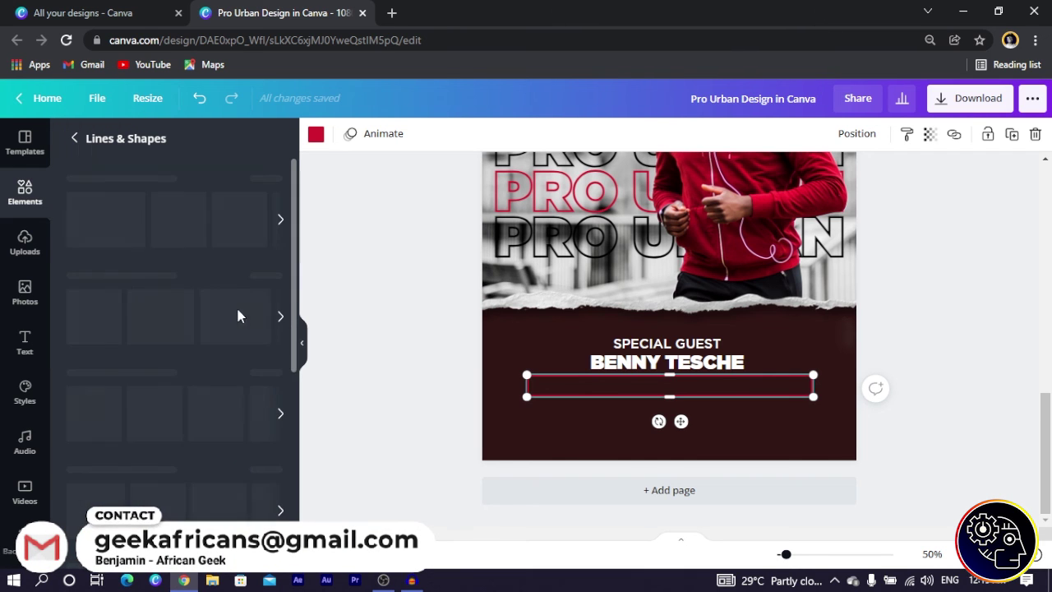
scroll(131, 294, "down", 2)
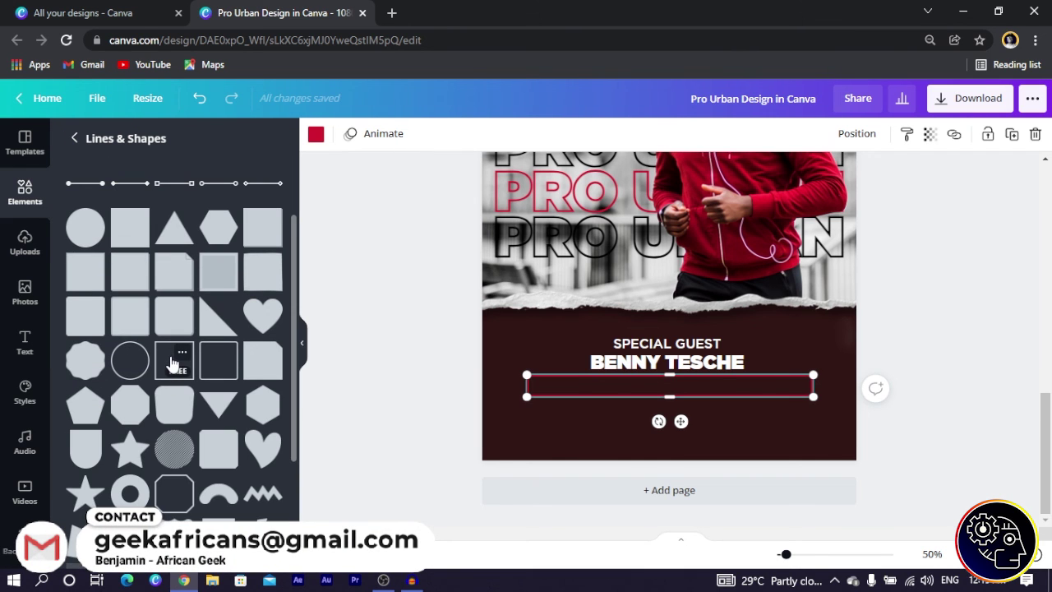
left_click(172, 363)
scroll(648, 280, "up", 1)
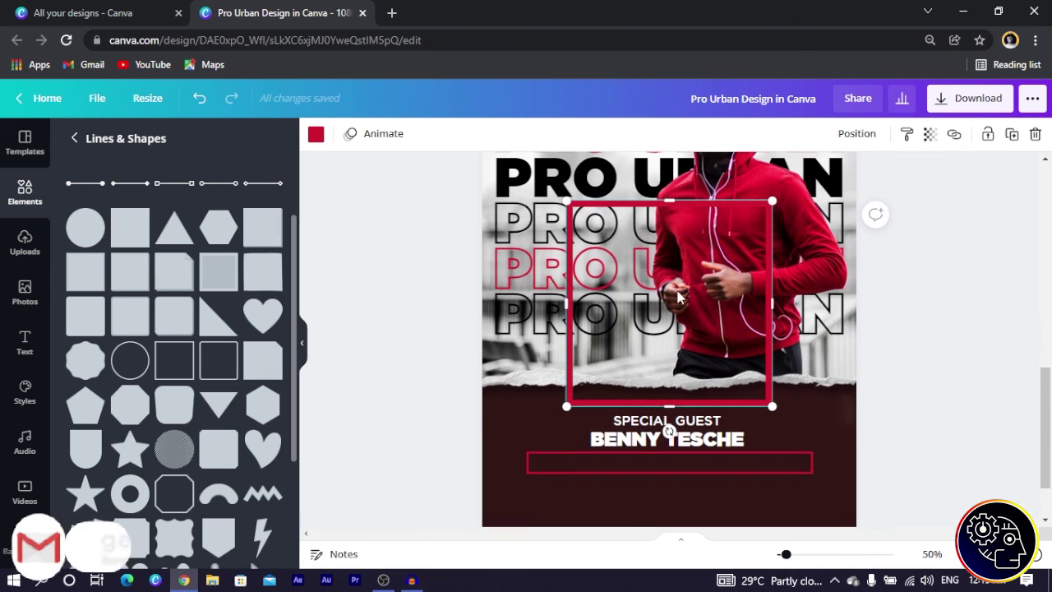
Step: Reshape the outlined square into a wide frame 64 px high, matching the pasted red frame beneath the guest's name on page 2
left_click_drag(742, 259, 750, 231)
left_click_drag(689, 323, 640, 397)
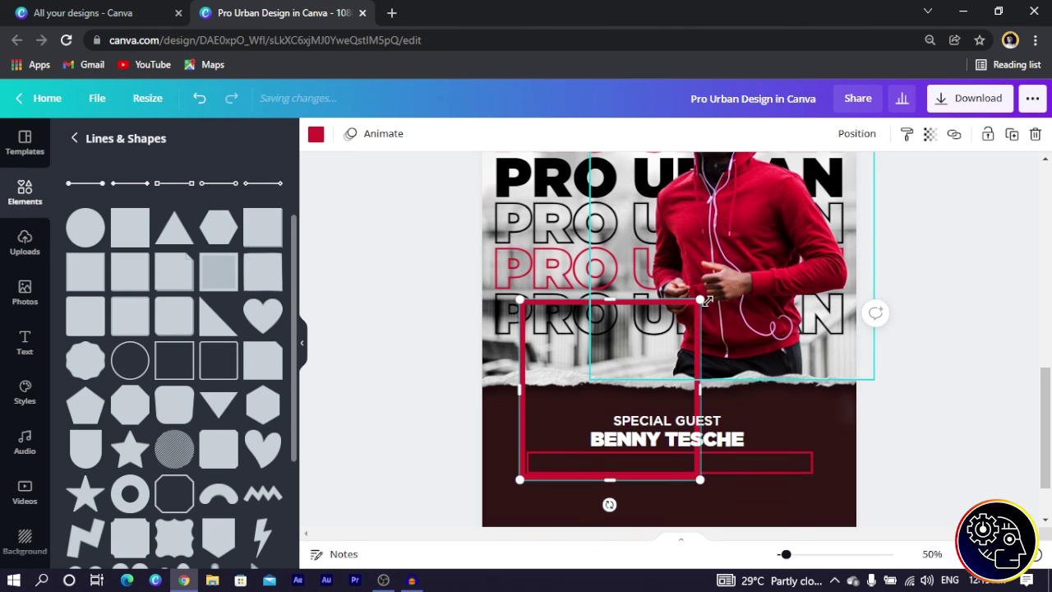
left_click_drag(699, 301, 826, 462)
left_click_drag(746, 485, 742, 477)
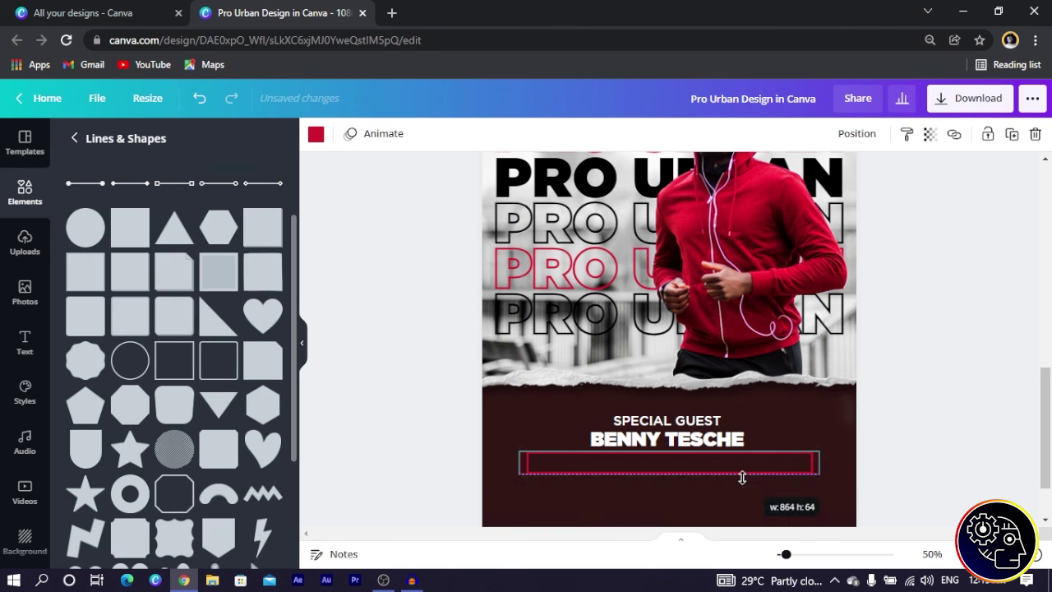
left_click_drag(520, 463, 567, 467)
left_click_drag(808, 464, 813, 464)
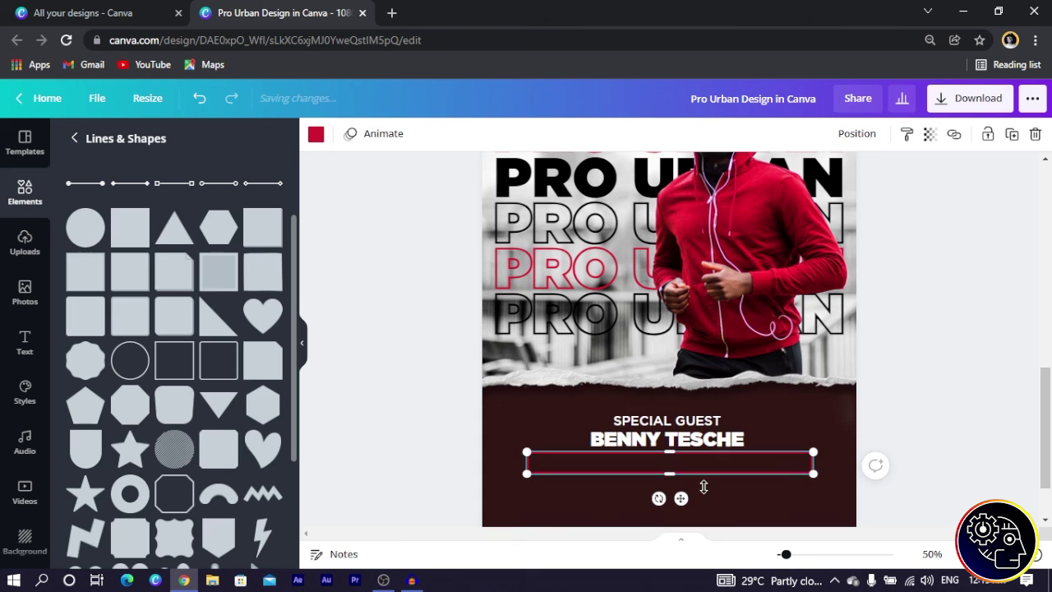
left_click(305, 514)
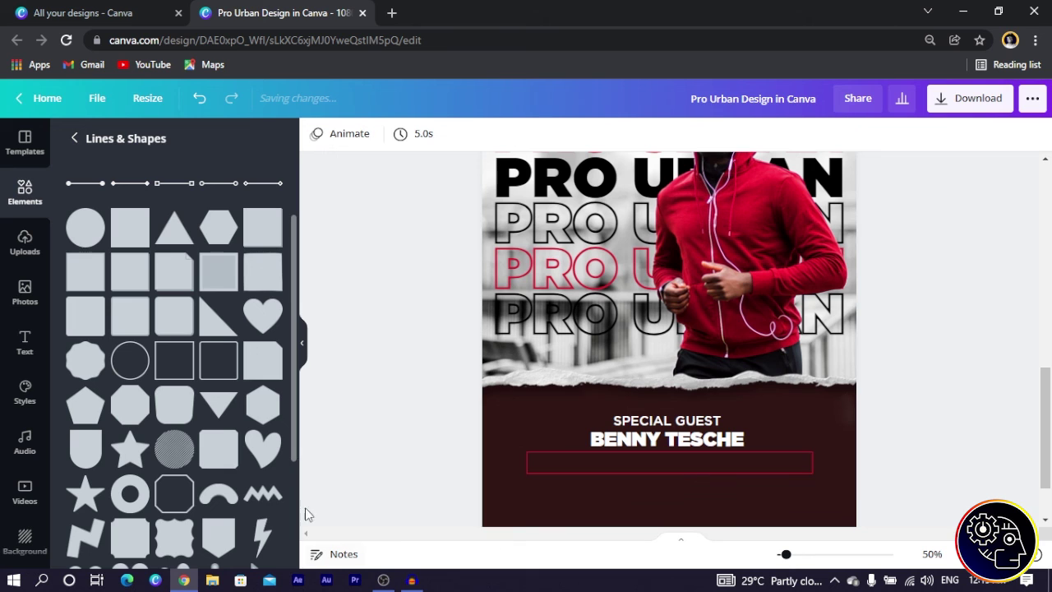
Step: Center the thin red frame beneath the guest's name horizontally on the page
left_click(615, 468)
left_click(859, 133)
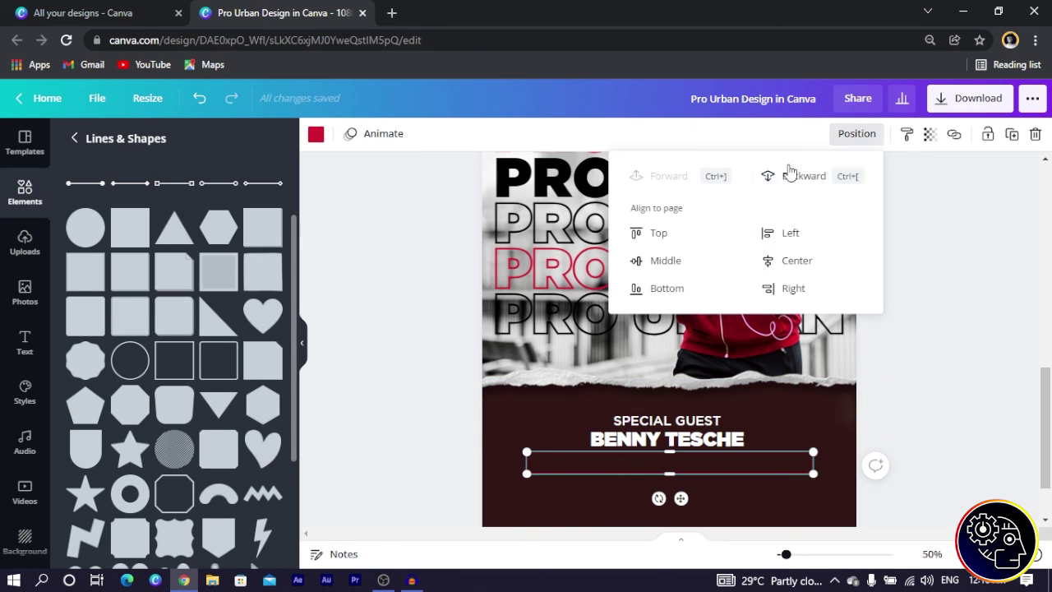
left_click(776, 259)
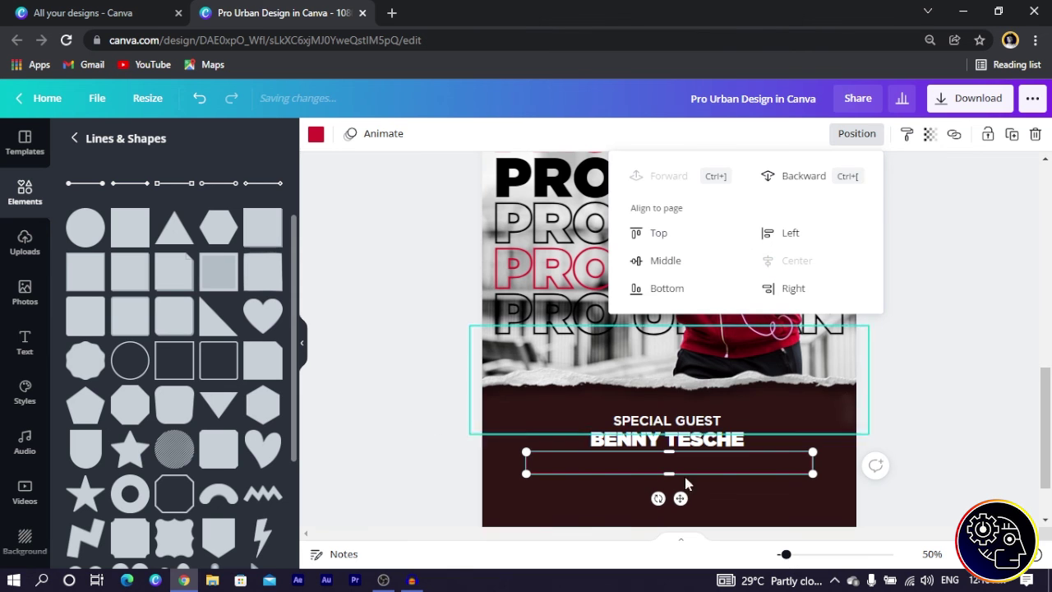
left_click(626, 451)
scroll(629, 450, "down", 2)
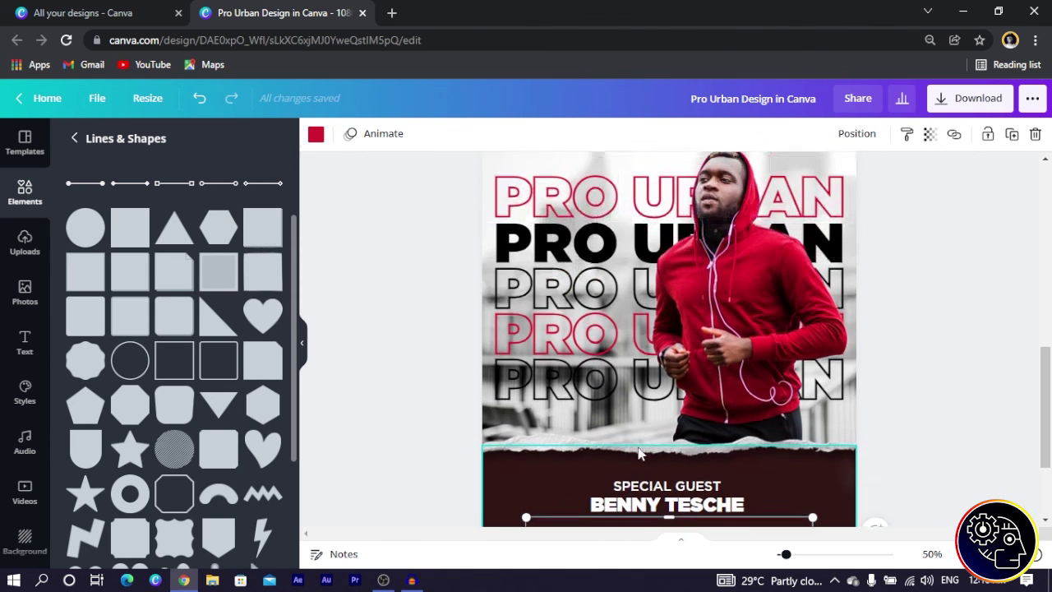
scroll(636, 451, "down", 4)
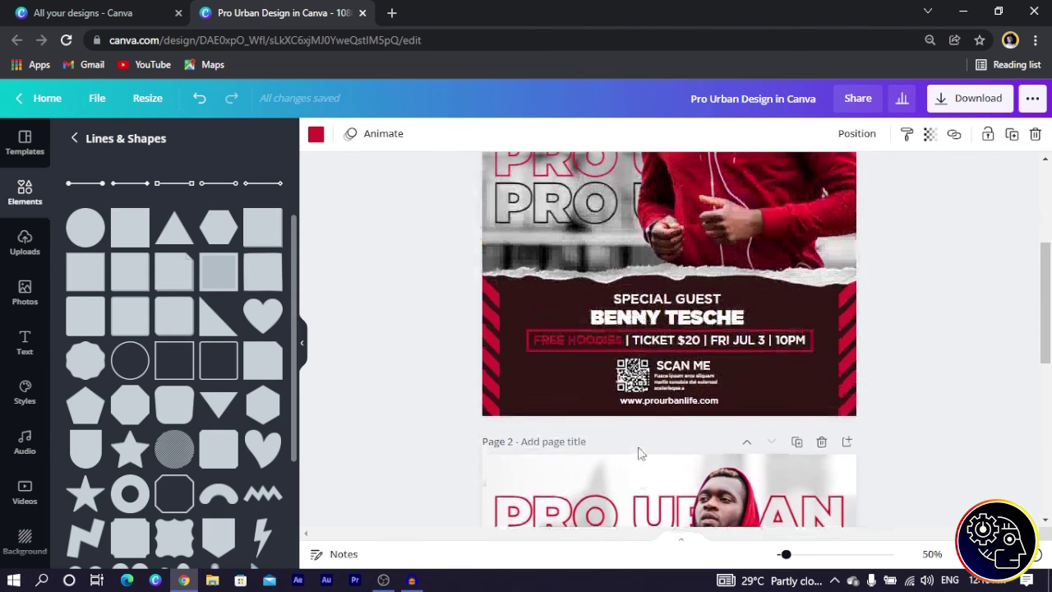
left_click(645, 343)
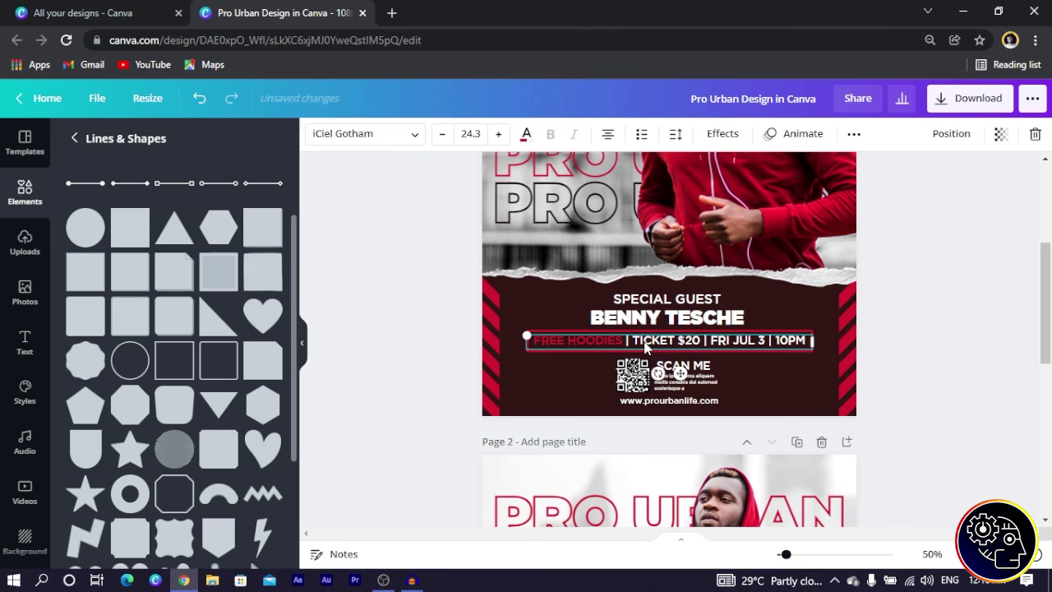
left_click(669, 400, "shift")
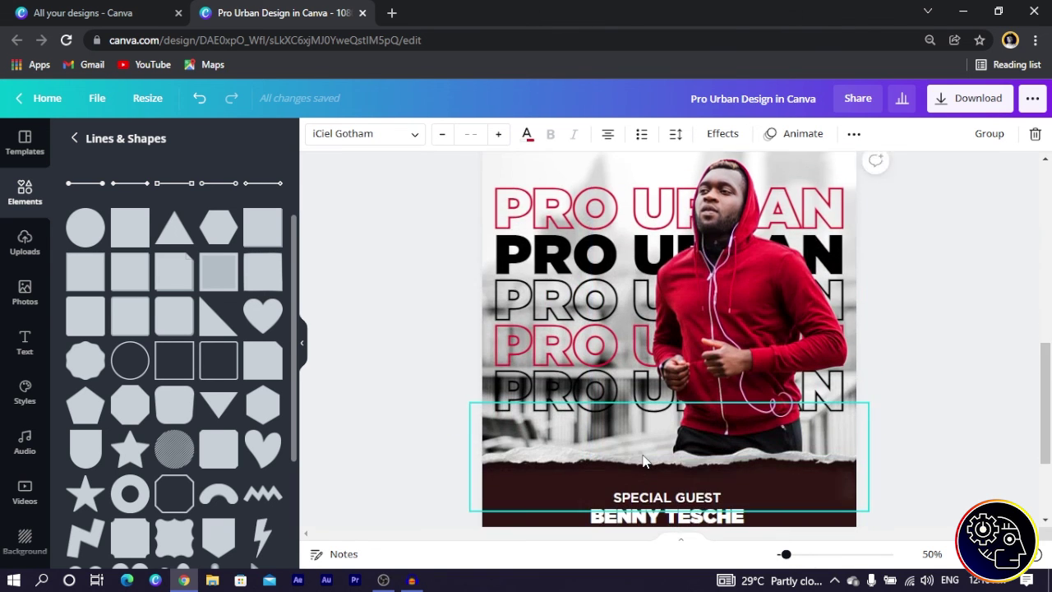
scroll(613, 424, "down", 3)
left_click(606, 390)
key("ctrl+v")
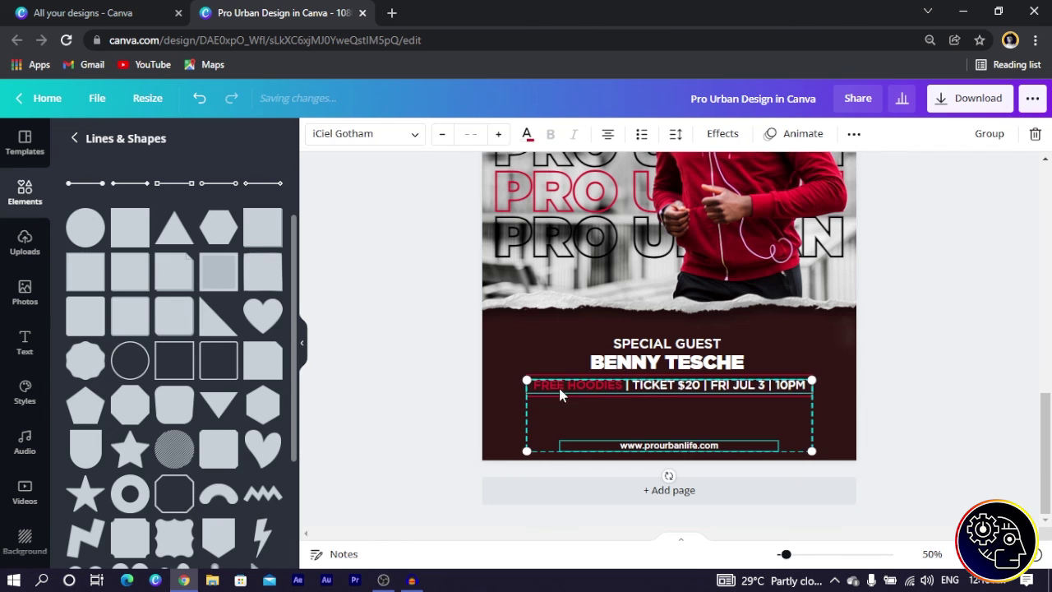
left_click(366, 362)
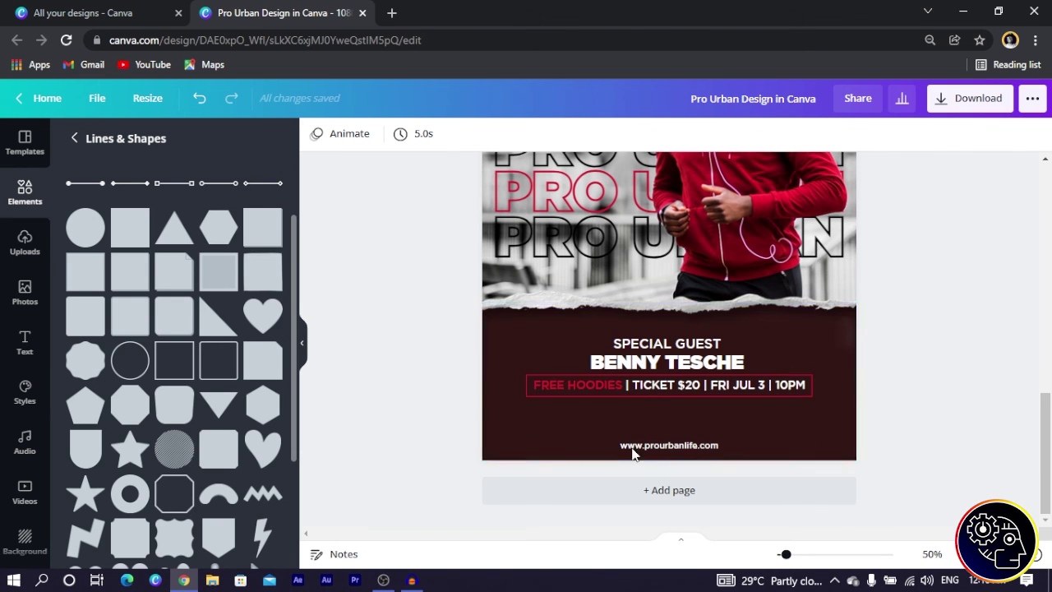
Step: Find the QR Code generator among the apps and open it to view its URL entry form
scroll(611, 423, "up", 1)
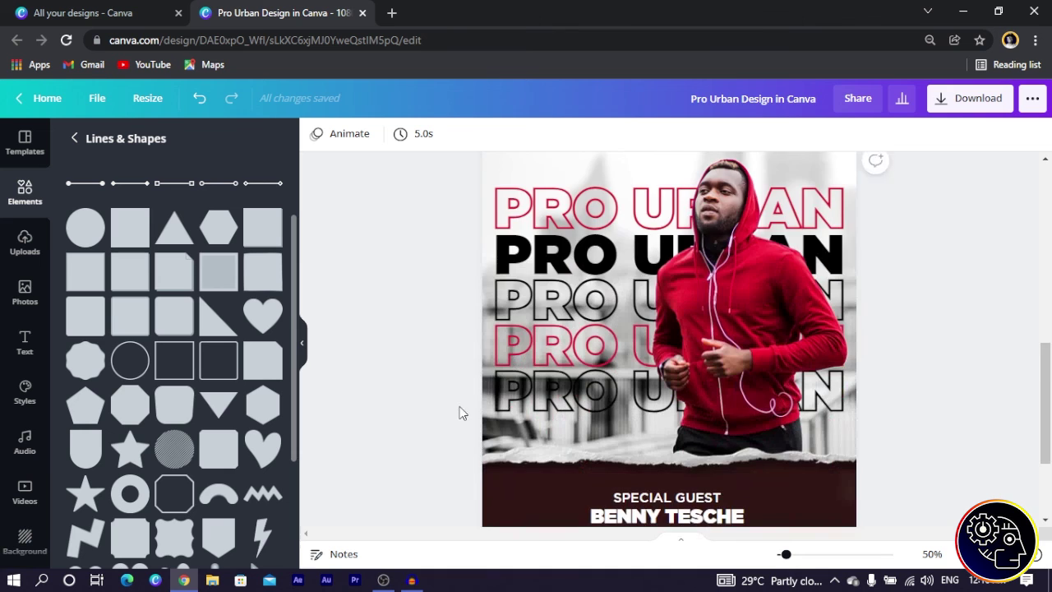
scroll(464, 415, "down", 3)
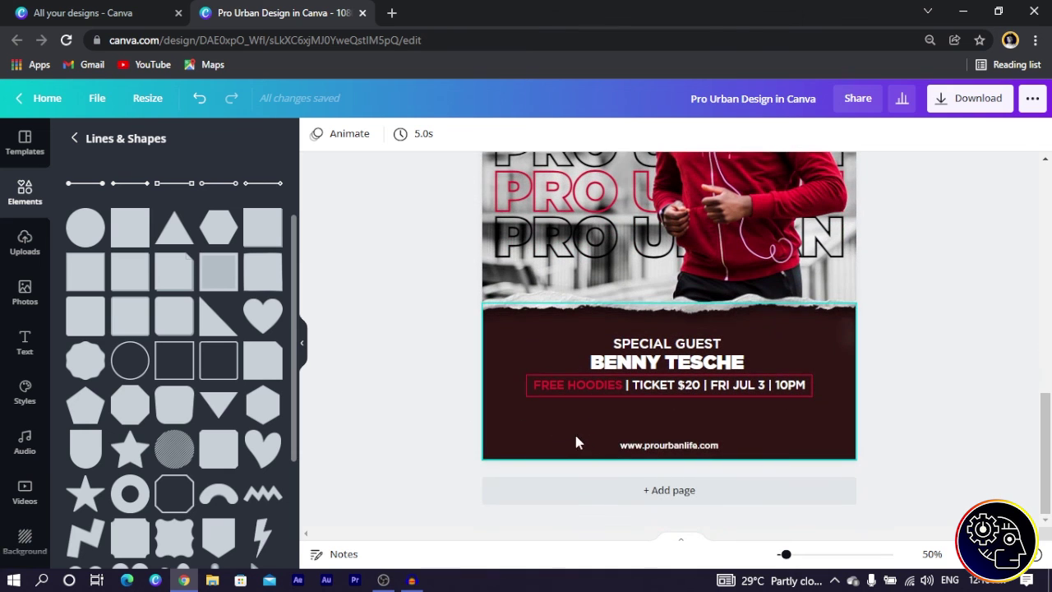
scroll(17, 411, "down", 5)
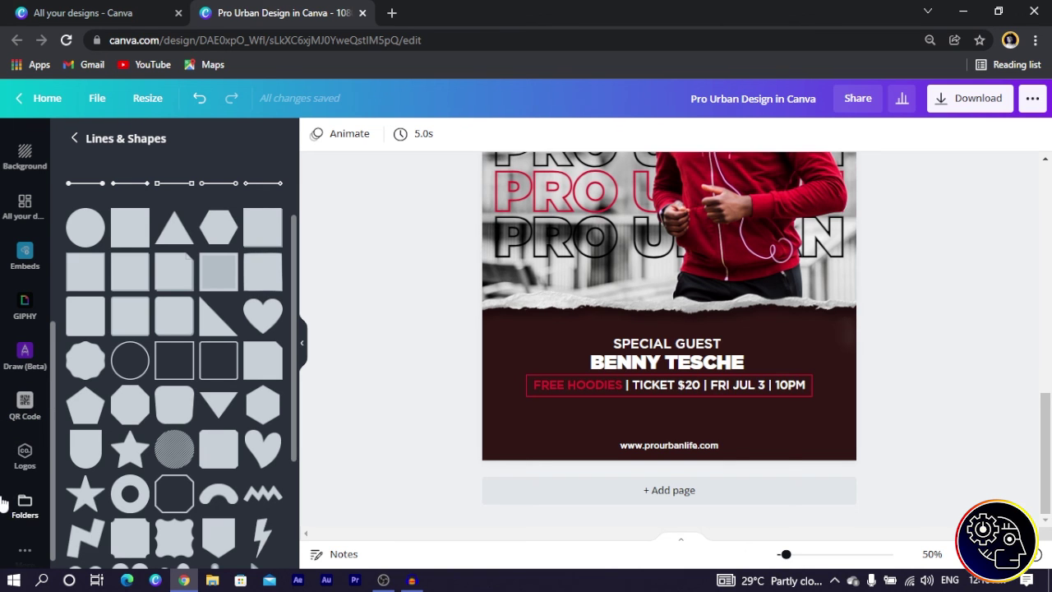
scroll(2, 500, "down", 1)
left_click(25, 543)
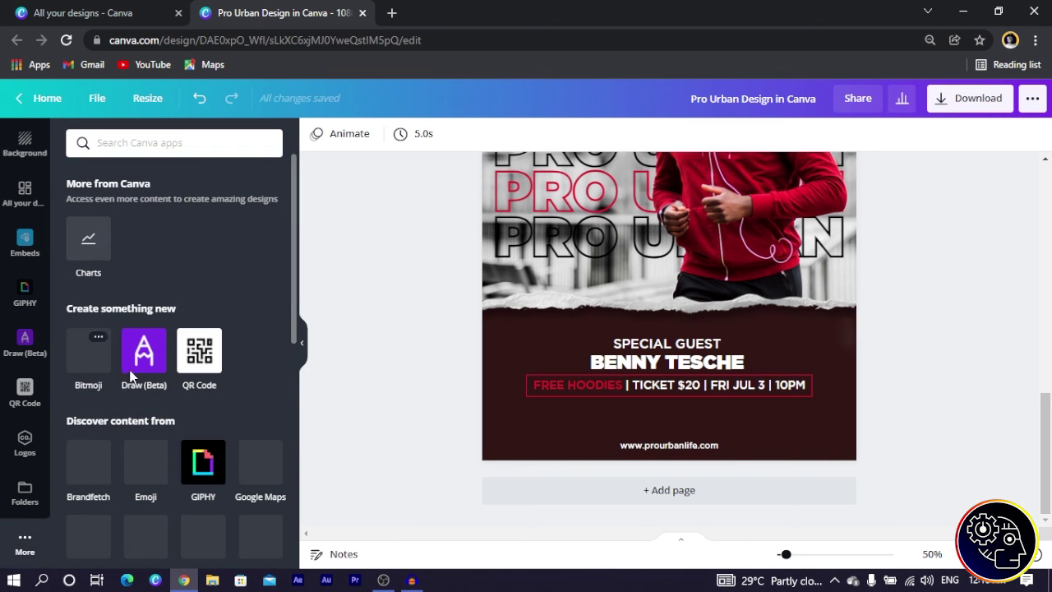
left_click(24, 389)
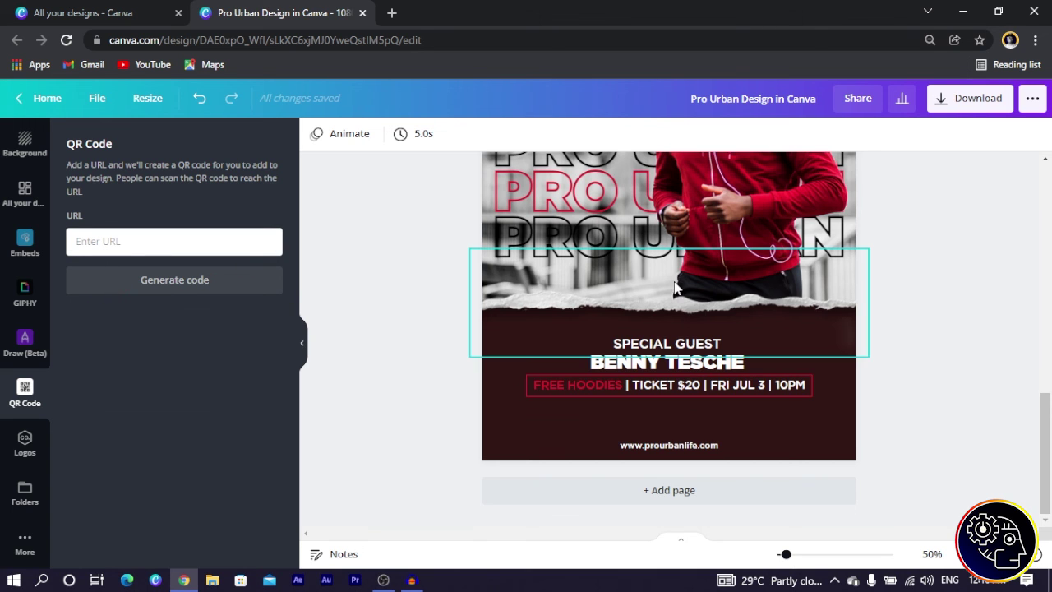
Step: Compare the QR code on page 1 with the QR code image in the uploaded images
scroll(361, 312, "down", 3)
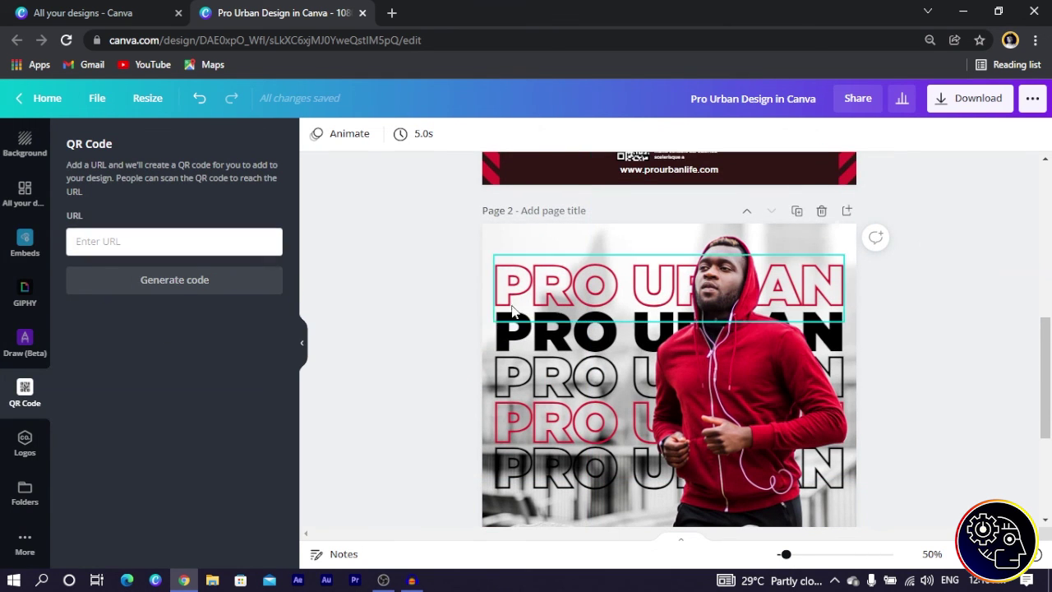
scroll(552, 294, "up", 2)
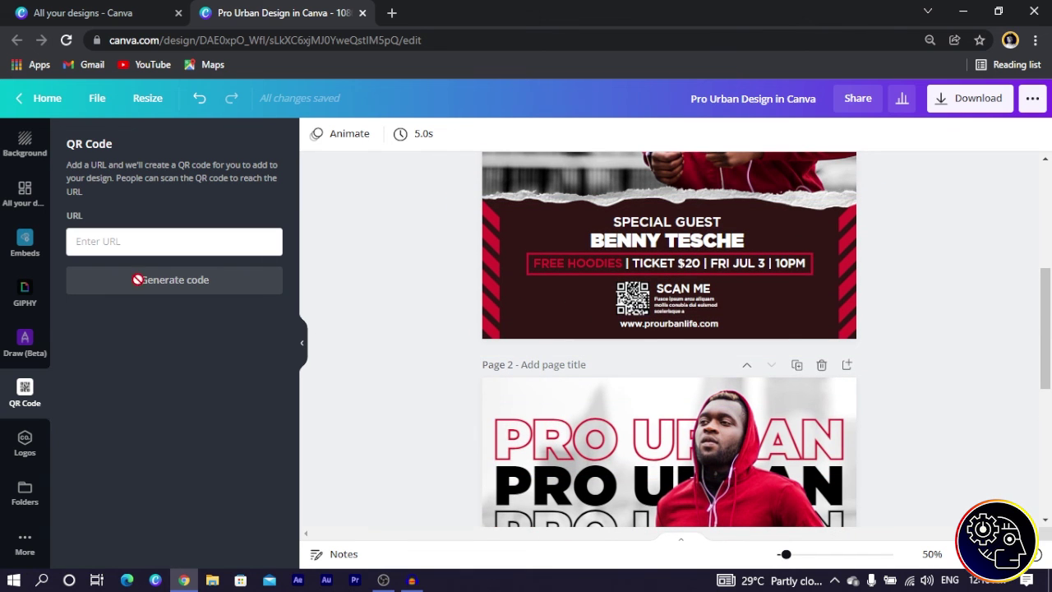
scroll(6, 267, "up", 1)
scroll(6, 267, "up", 5)
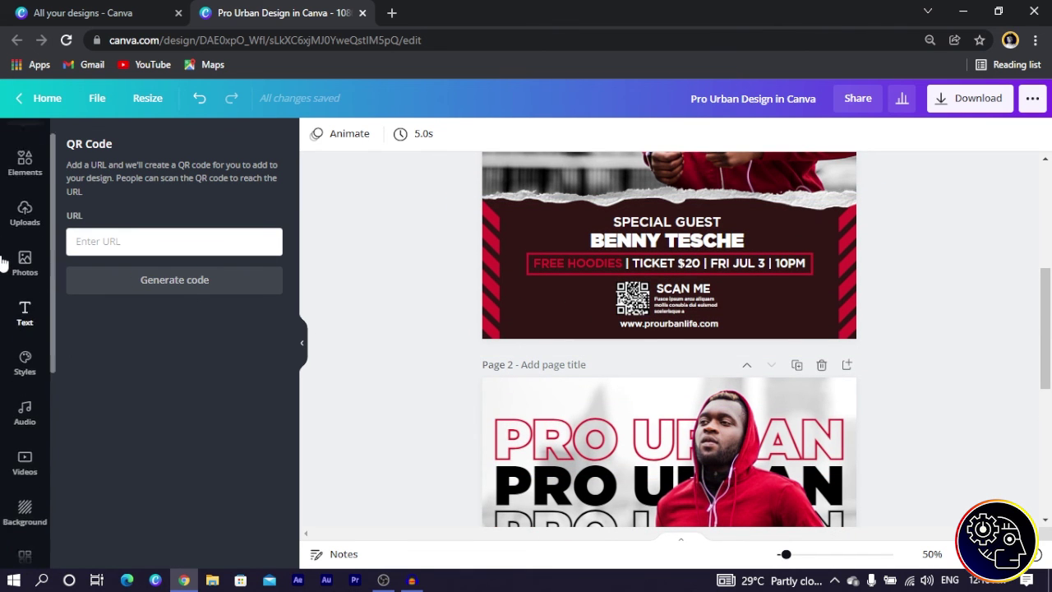
left_click(25, 243)
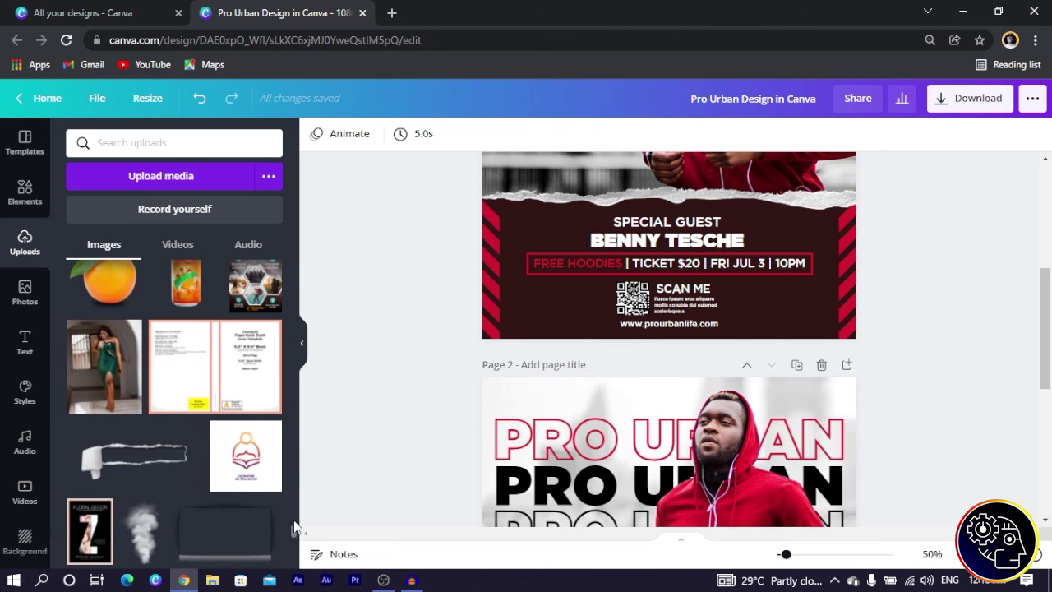
left_click_drag(294, 532, 288, 244)
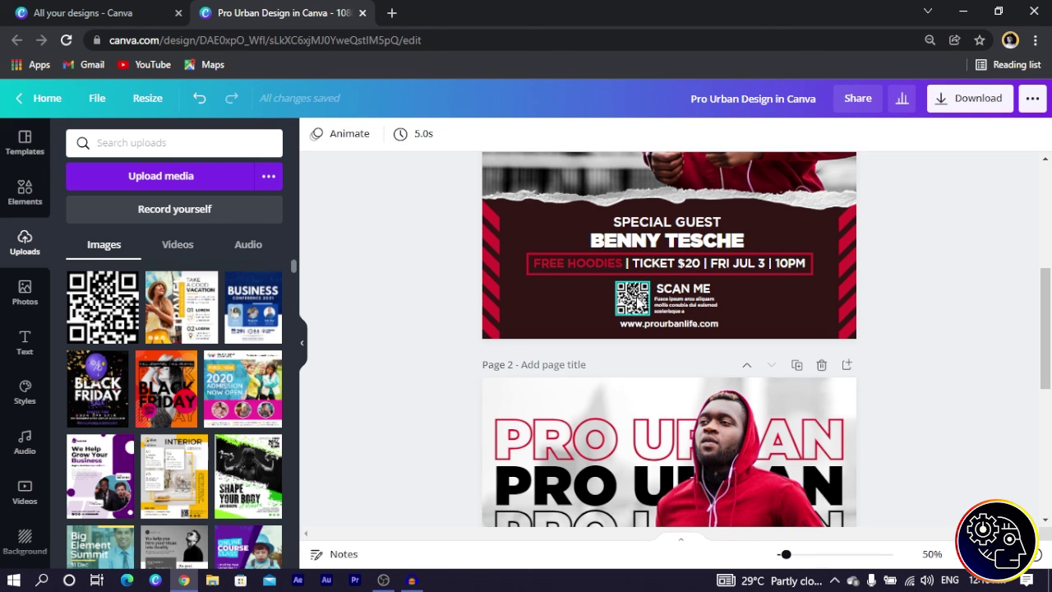
Step: Copy the QR code, SCAN ME text and small paragraph from page 1 and paste them above the website address on page 2
left_click(641, 302)
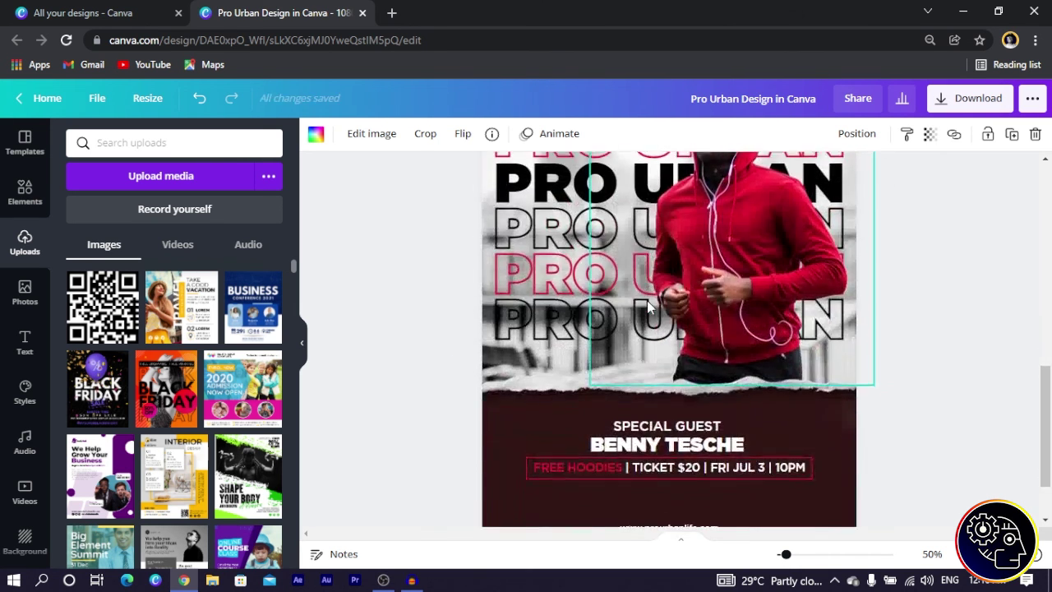
left_click(658, 315, "shift")
left_click(667, 310, "shift")
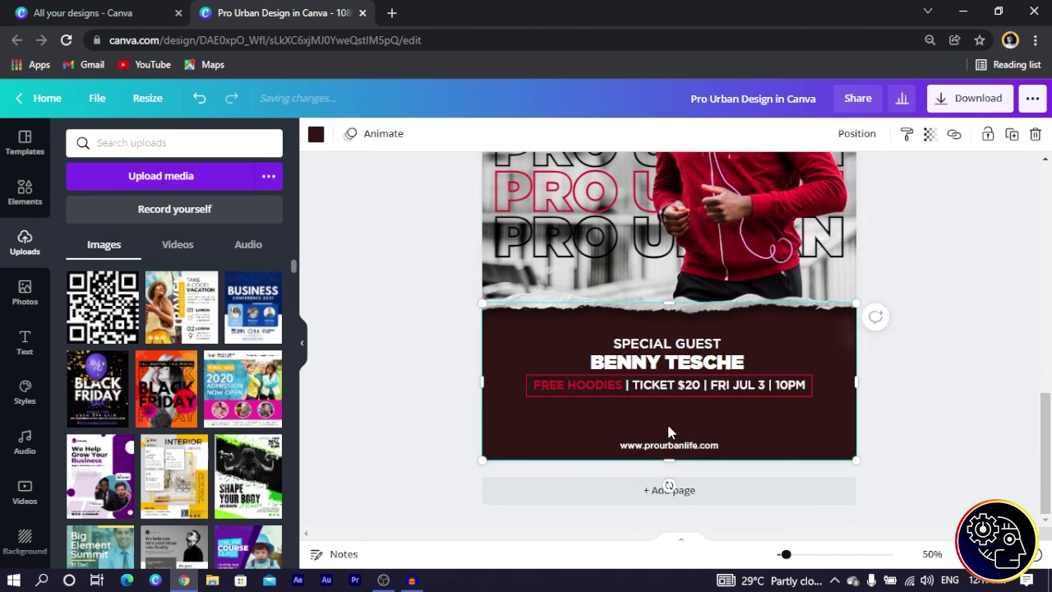
left_click(432, 403)
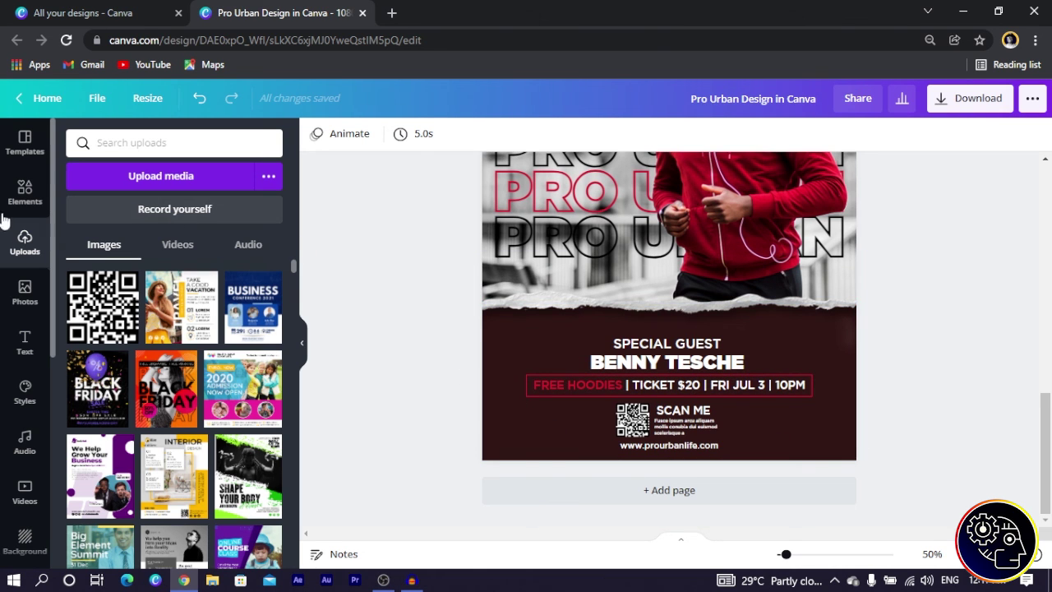
Step: Search the elements for "arrow" and limit the results to graphics
left_click(25, 191)
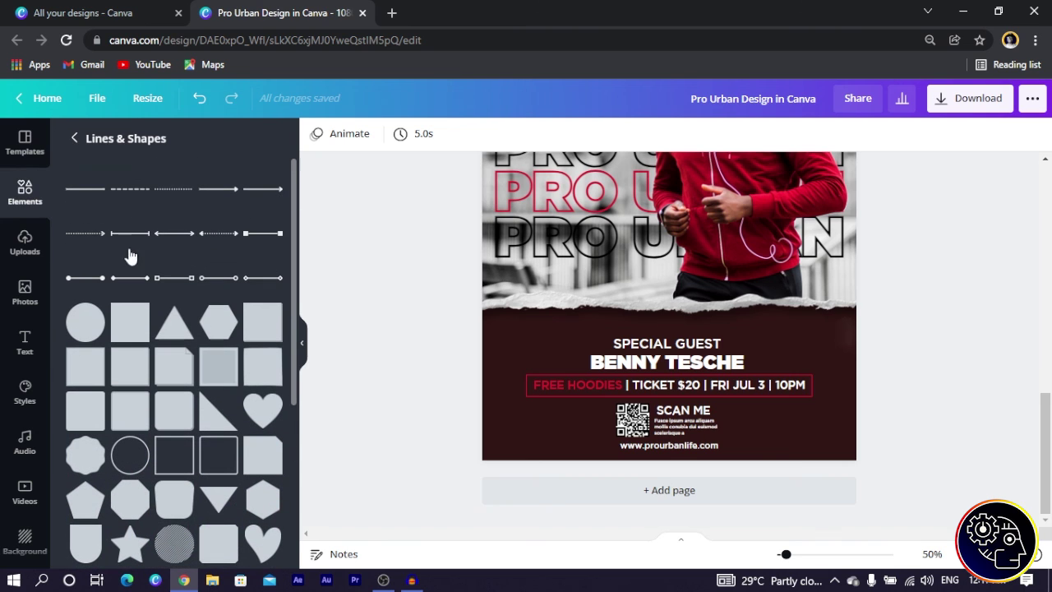
left_click(72, 140)
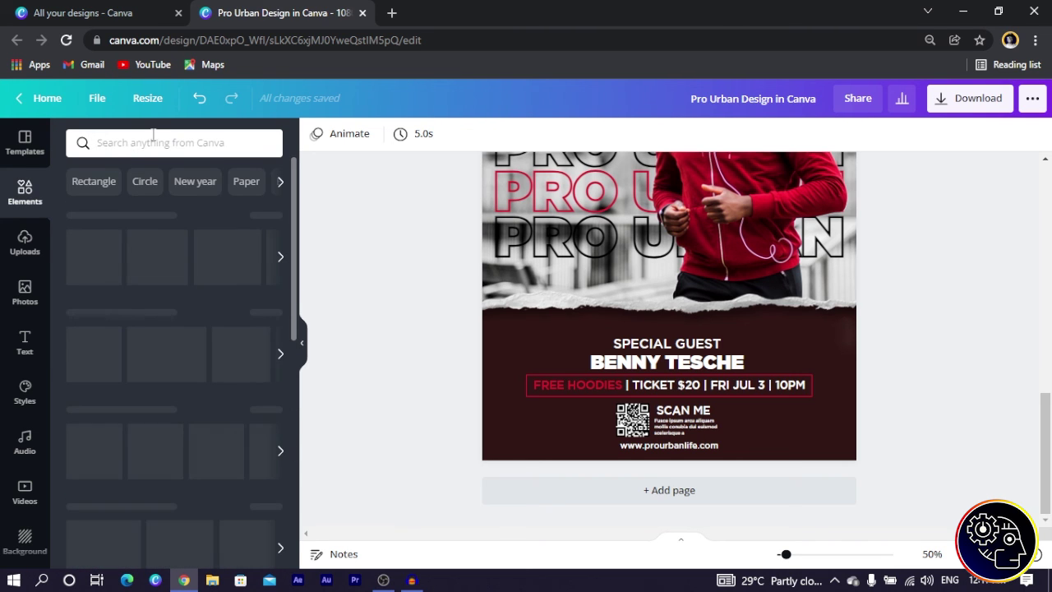
left_click(152, 142)
type("arrow")
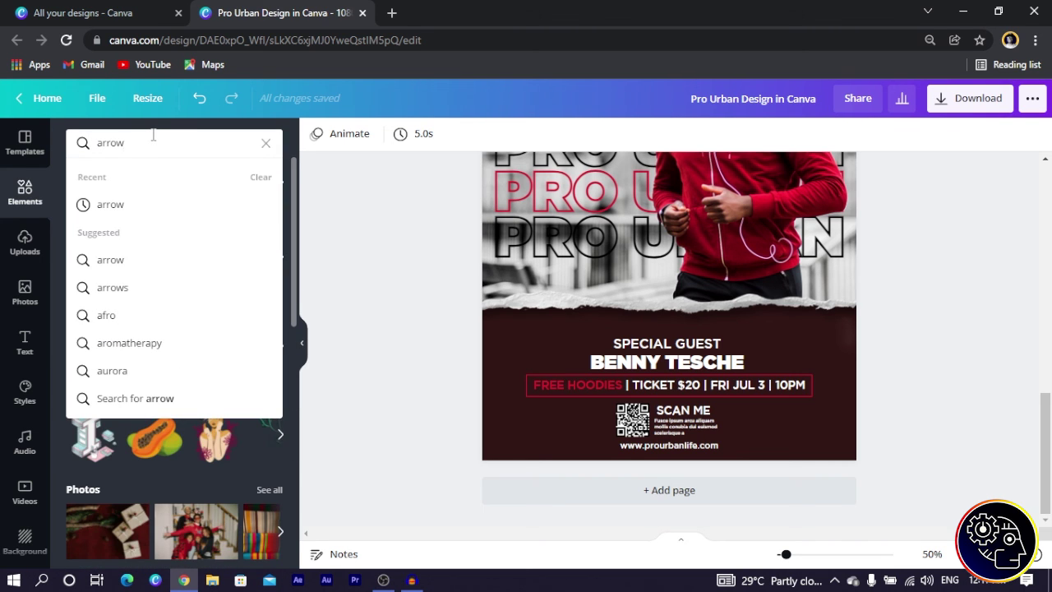
key("Return")
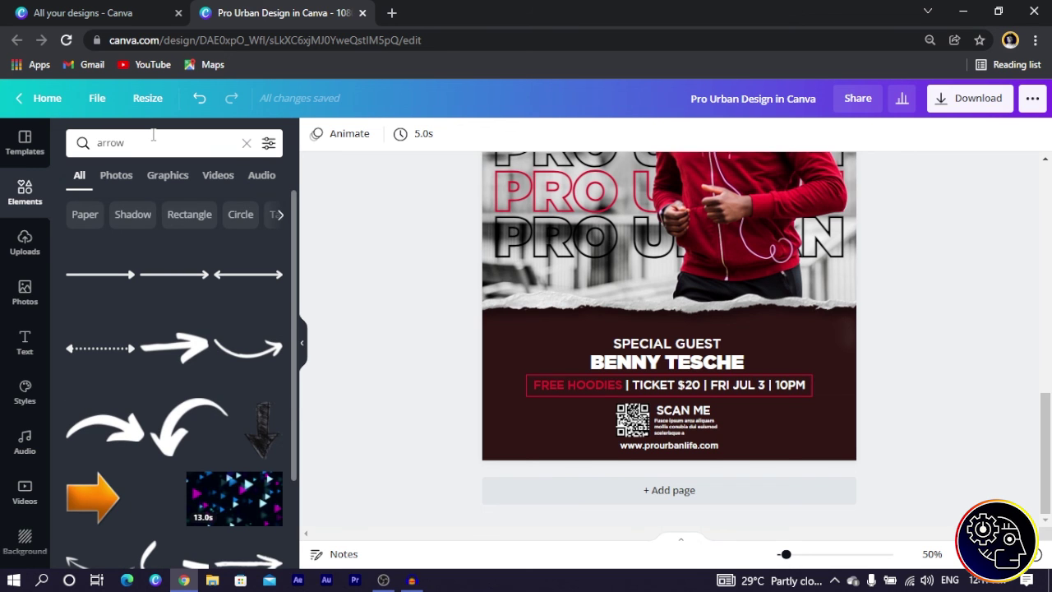
scroll(581, 307, "down", 3)
scroll(622, 463, "down", 3)
scroll(135, 431, "down", 10)
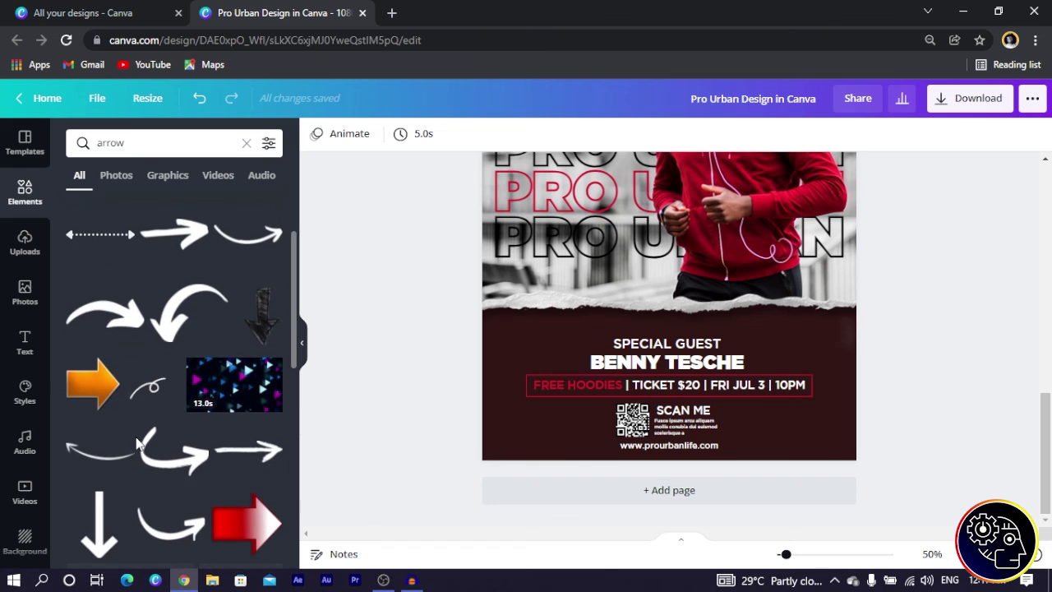
left_click(174, 176)
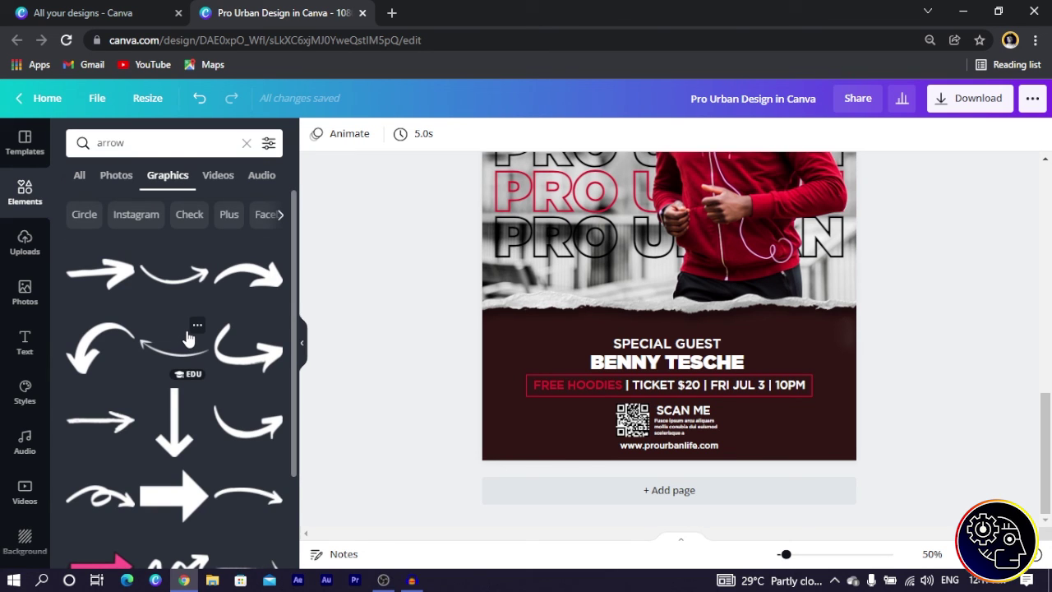
Step: Find a red double-chevron graphic among the arrow results, insert it and place it in page 2's lower-left corner
scroll(173, 446, "down", 6)
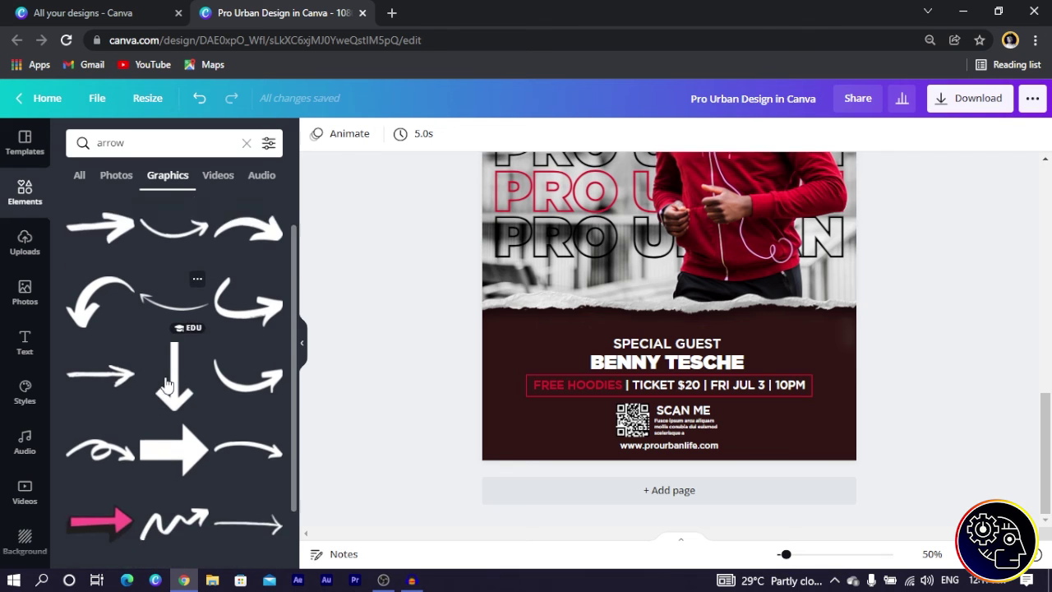
scroll(115, 345, "down", 2)
scroll(106, 287, "up", 1)
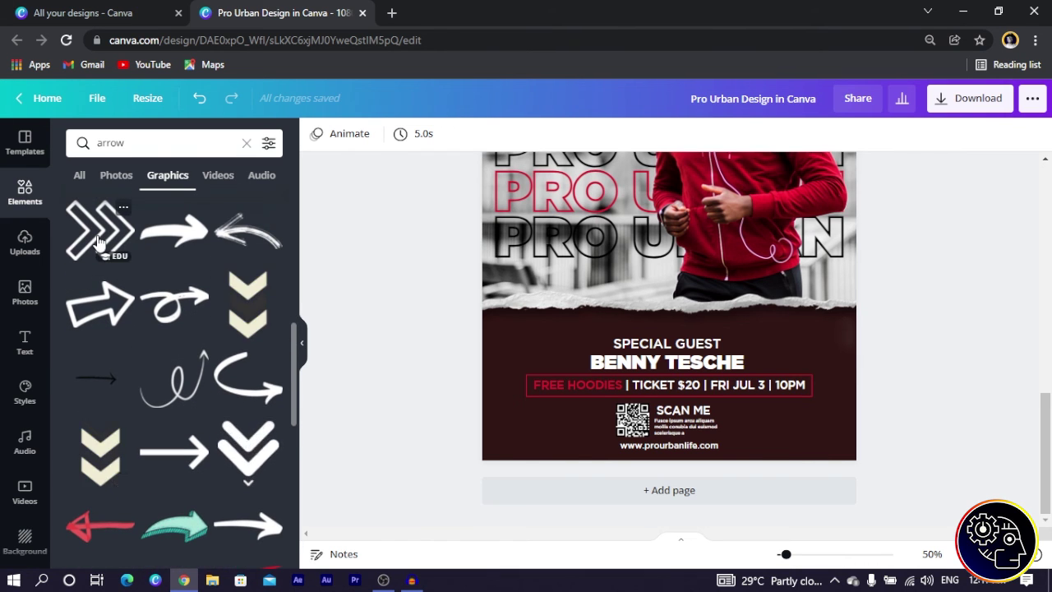
scroll(118, 420, "down", 6)
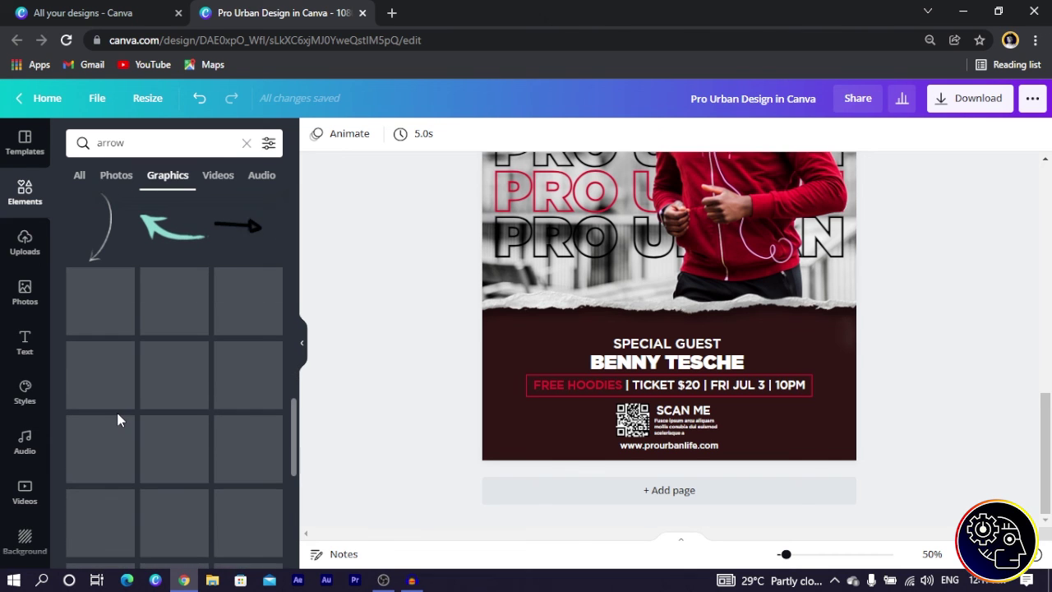
scroll(118, 415, "down", 2)
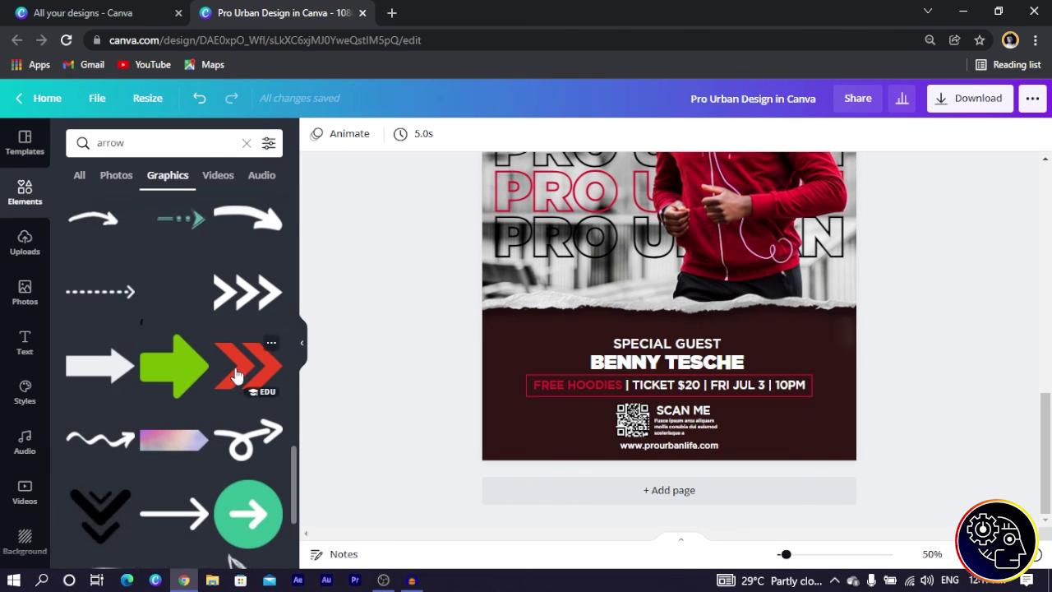
left_click(669, 226)
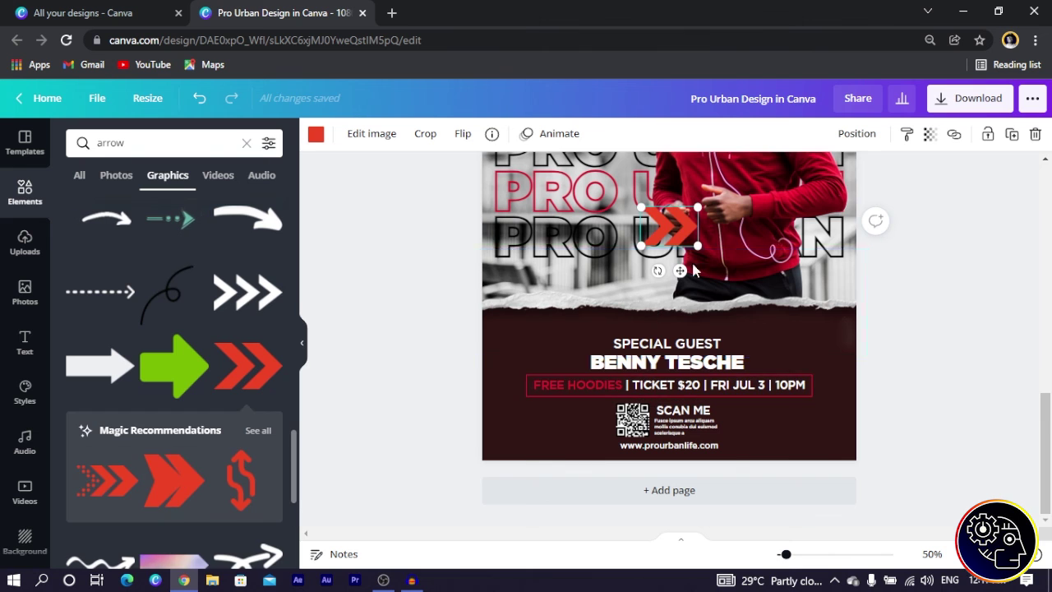
left_click_drag(681, 270, 534, 395)
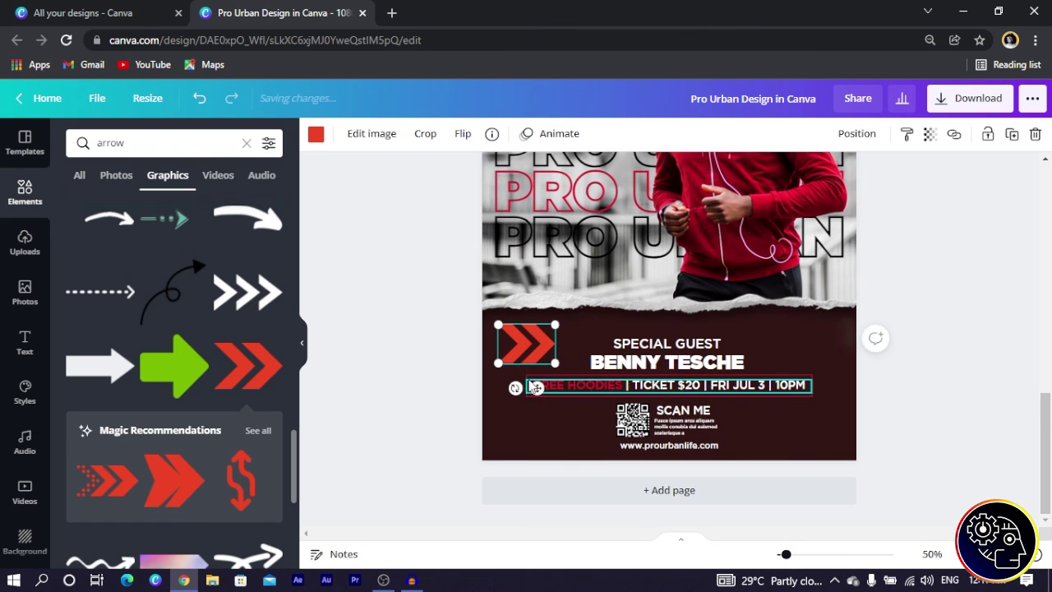
left_click_drag(522, 347, 516, 440)
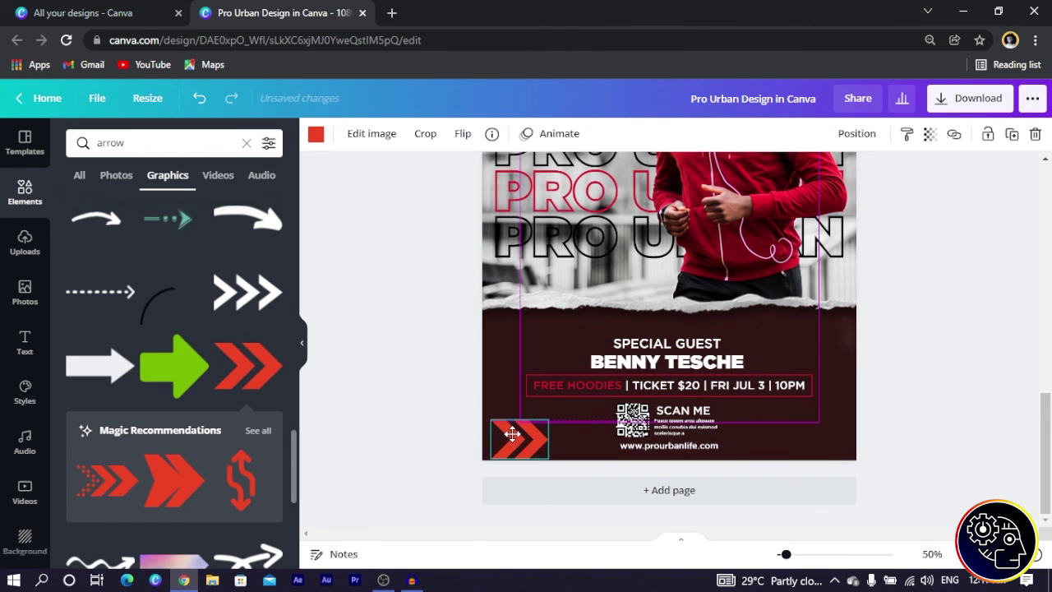
Step: Recolour the chevron with the crimson document colour and duplicate it into a continuous horizontal row of four starting at page 2's left edge
left_click(316, 134)
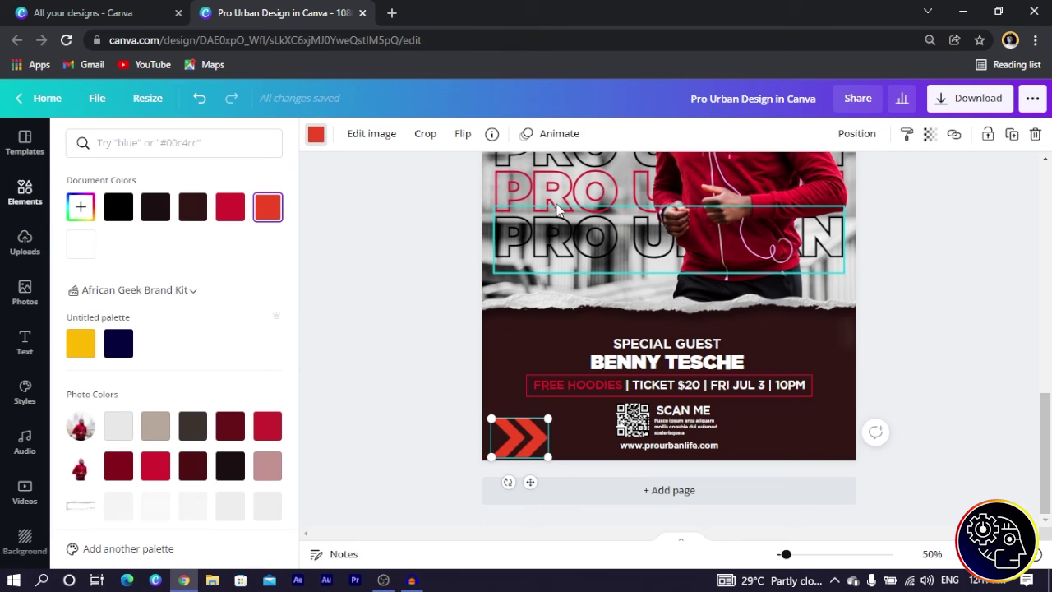
left_click(234, 213)
left_click_drag(516, 437, 600, 428)
left_click_drag(614, 475, 612, 476)
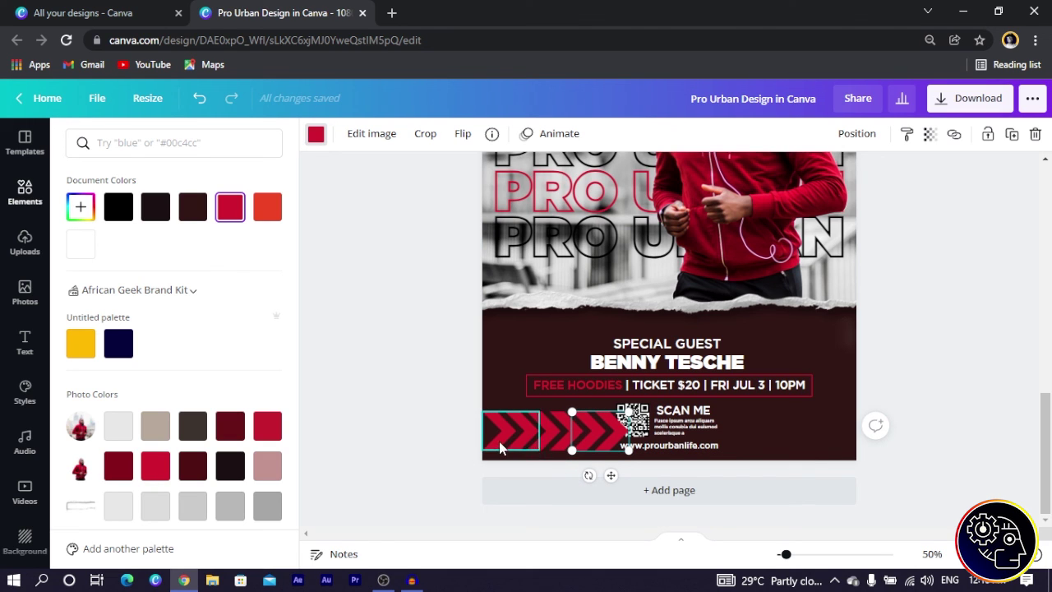
left_click_drag(596, 442, 649, 429)
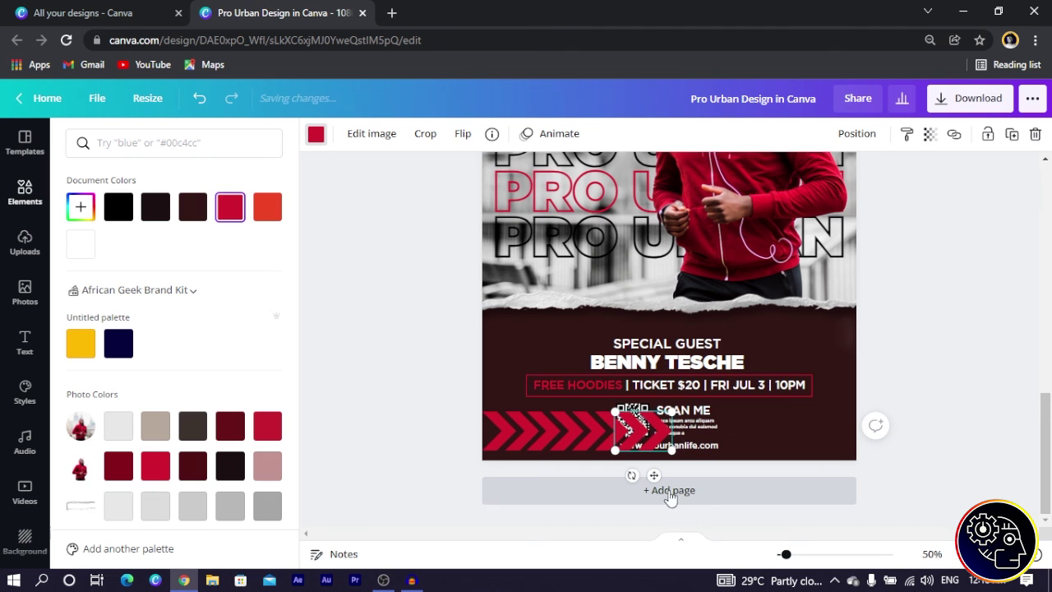
Step: Group the chevron row, rotate it to vertical and place copies half off both side edges of page 2's dark lower section
left_click(547, 431, "shift")
left_click(502, 430, "shift")
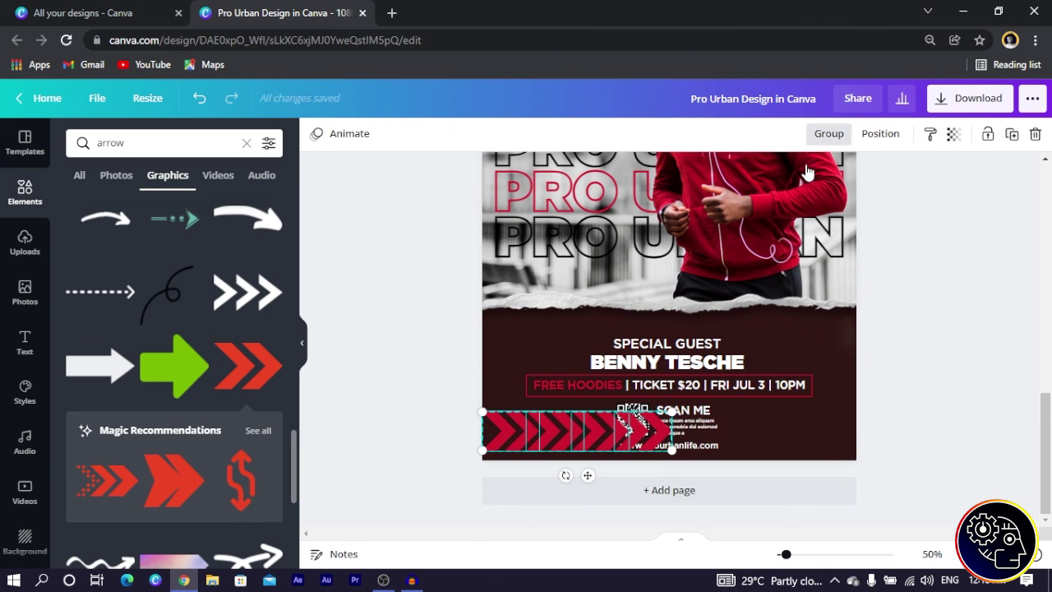
left_click(828, 133)
left_click_drag(568, 475, 655, 439)
left_click_drag(575, 398, 864, 399)
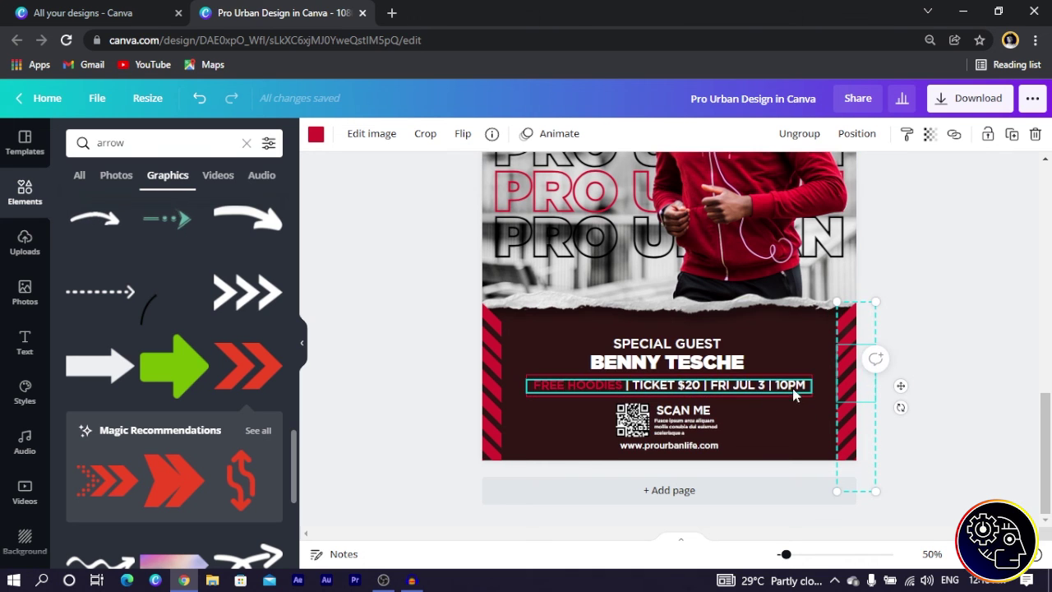
Step: Bring the torn paper strip in front of the chevron side borders on page 2
left_click(346, 319)
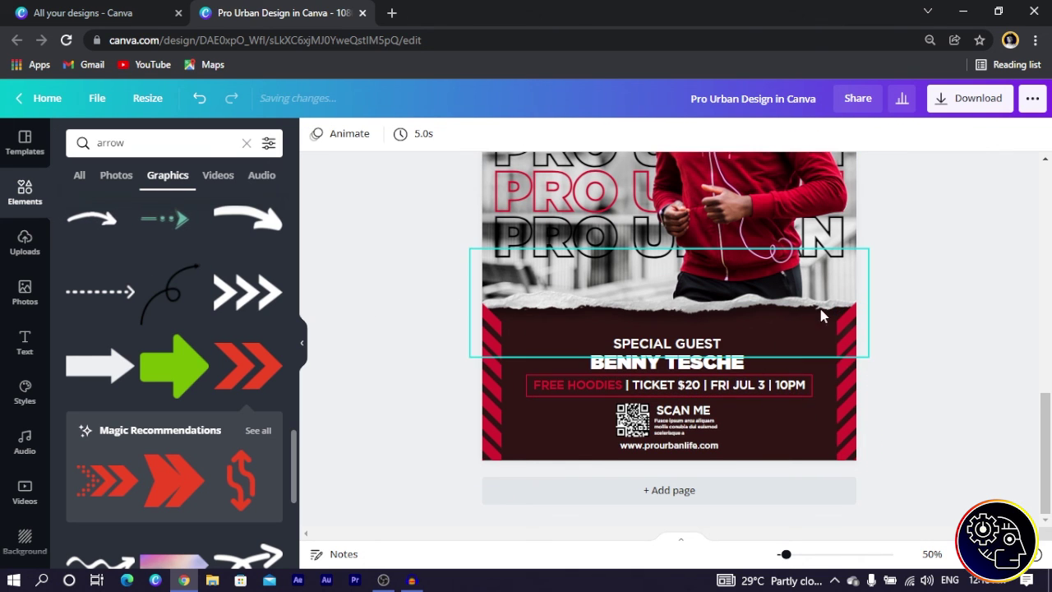
left_click(630, 314)
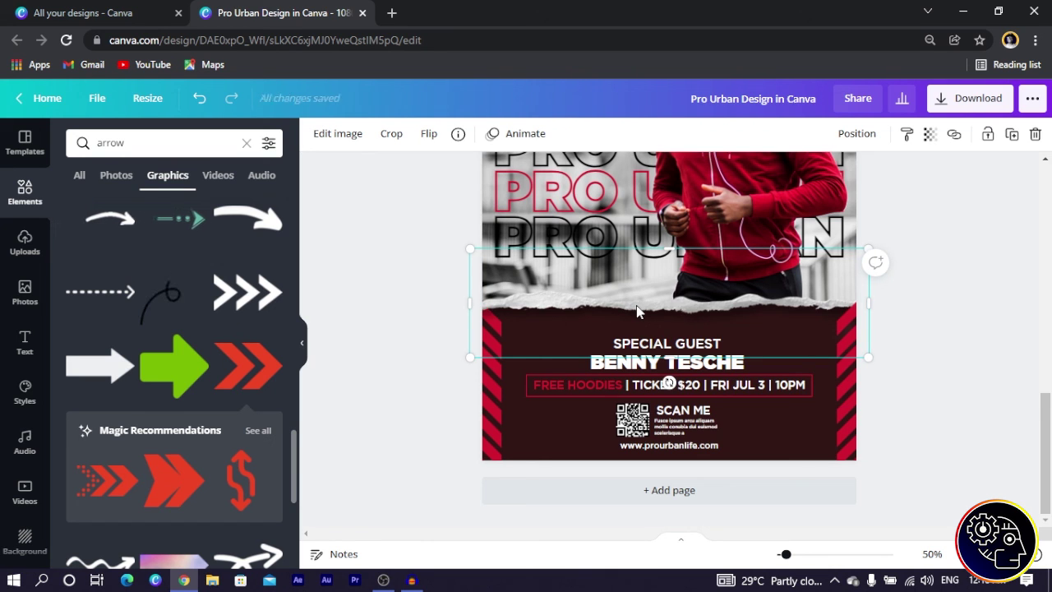
left_click(346, 330)
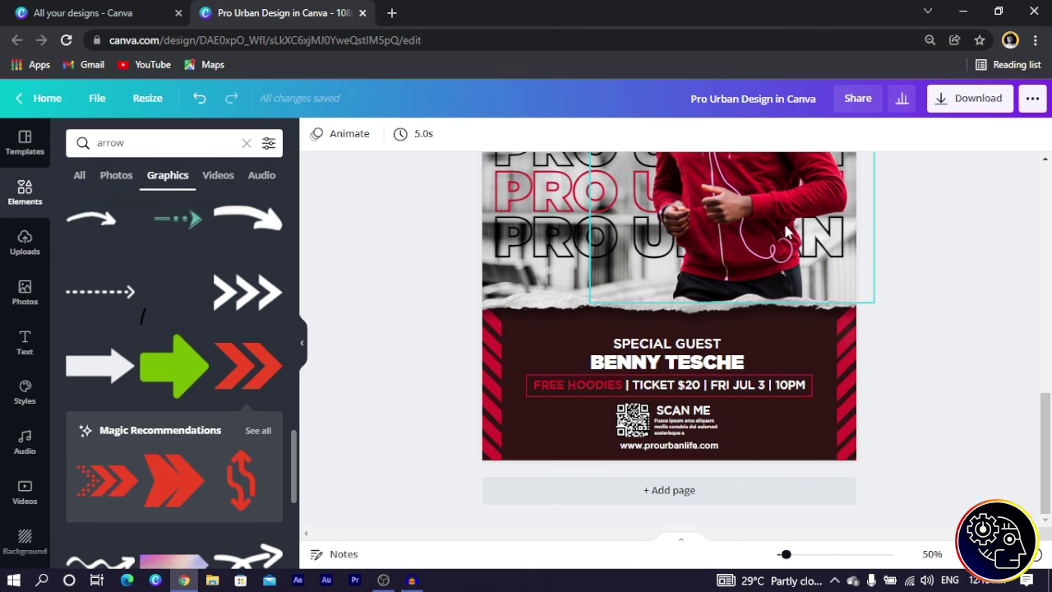
Step: Check the layer order options of the right chevron border and of the torn paper strip
left_click(846, 442)
left_click(856, 135)
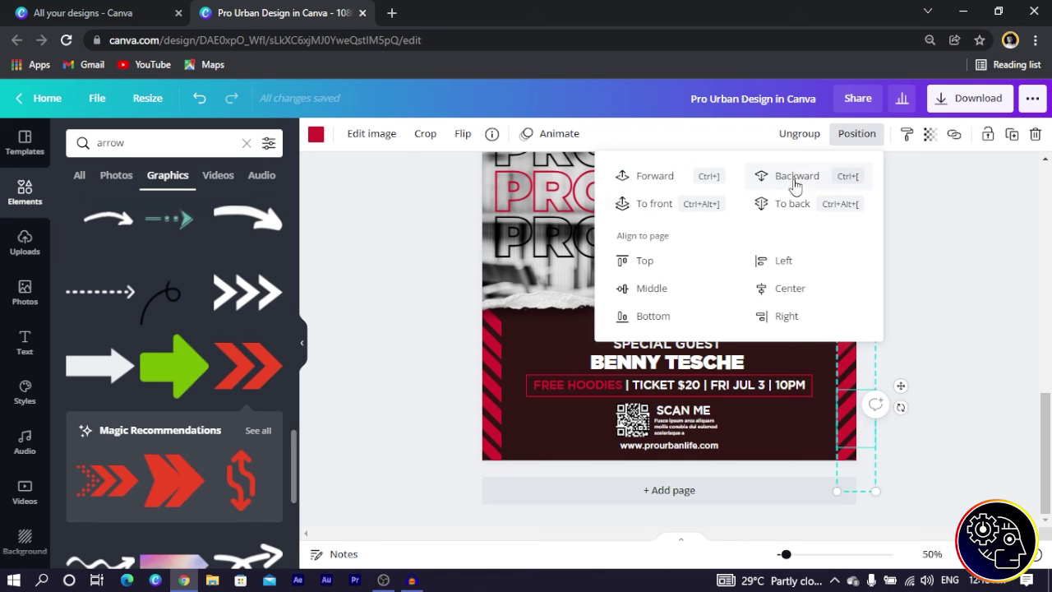
left_click(532, 312)
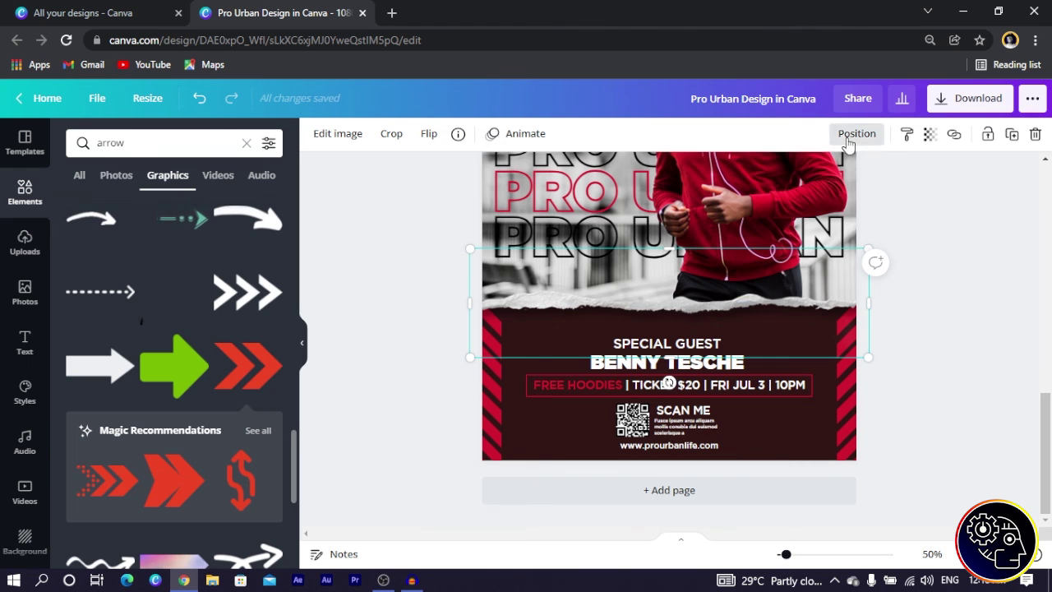
left_click(856, 133)
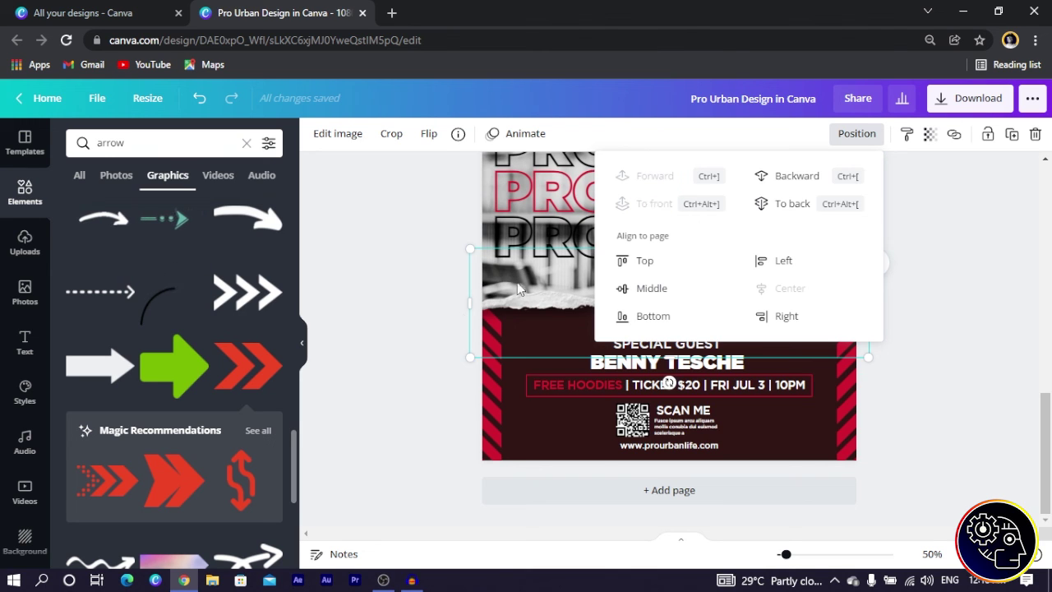
left_click(414, 352)
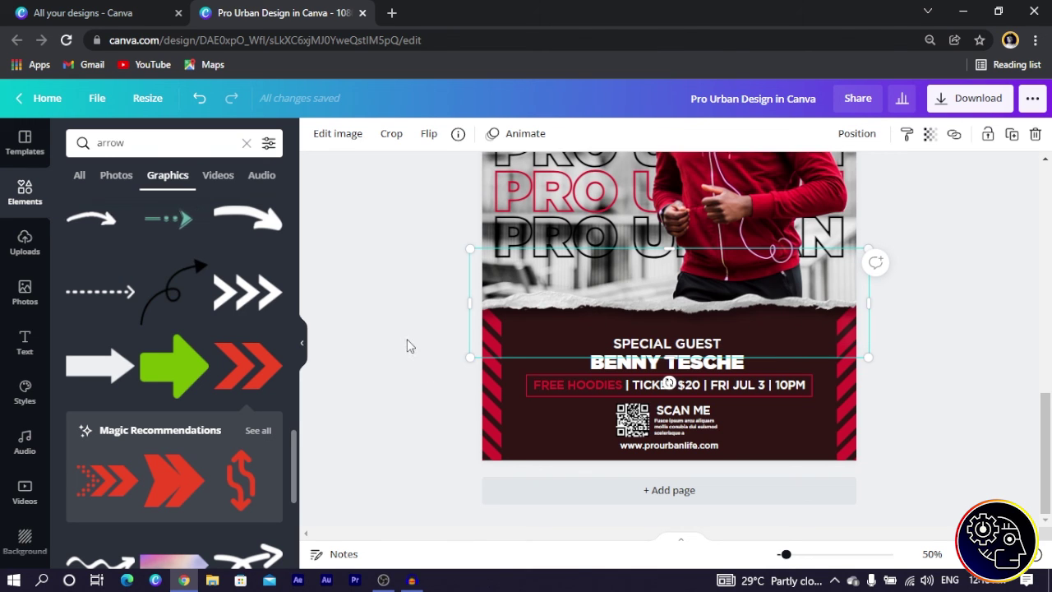
Step: Copy a chevron border, rotate and enlarge it to page width, and place it across page 2's upper edge with its upper half cut off
left_click_drag(492, 441, 862, 371)
scroll(582, 322, "down", 3)
scroll(576, 328, "up", 2)
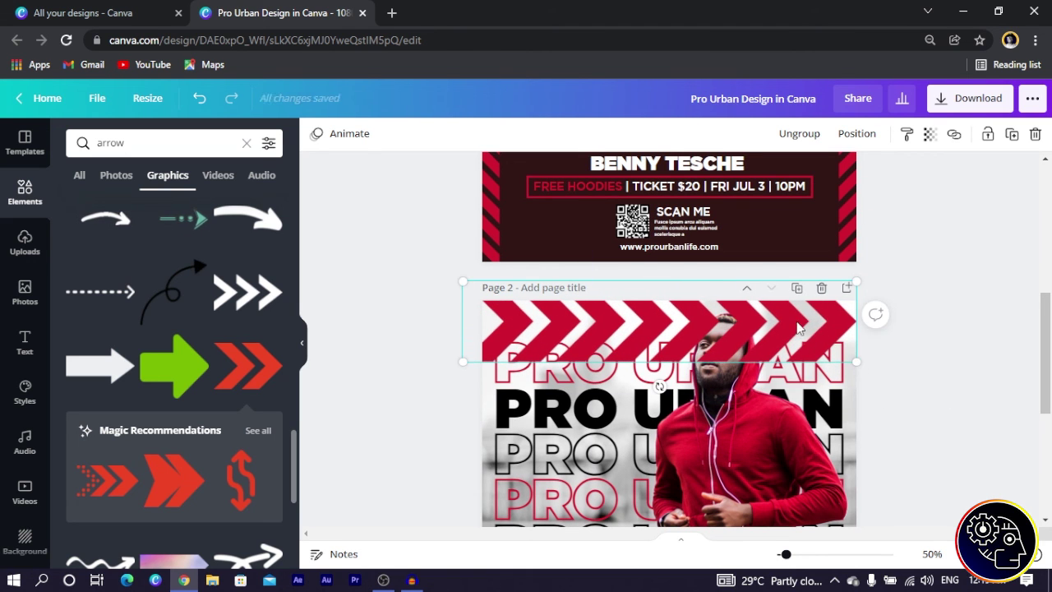
mouse_move(805, 300)
left_mouse_down()
mouse_move(805, 275)
mouse_move(802, 290)
left_mouse_up()
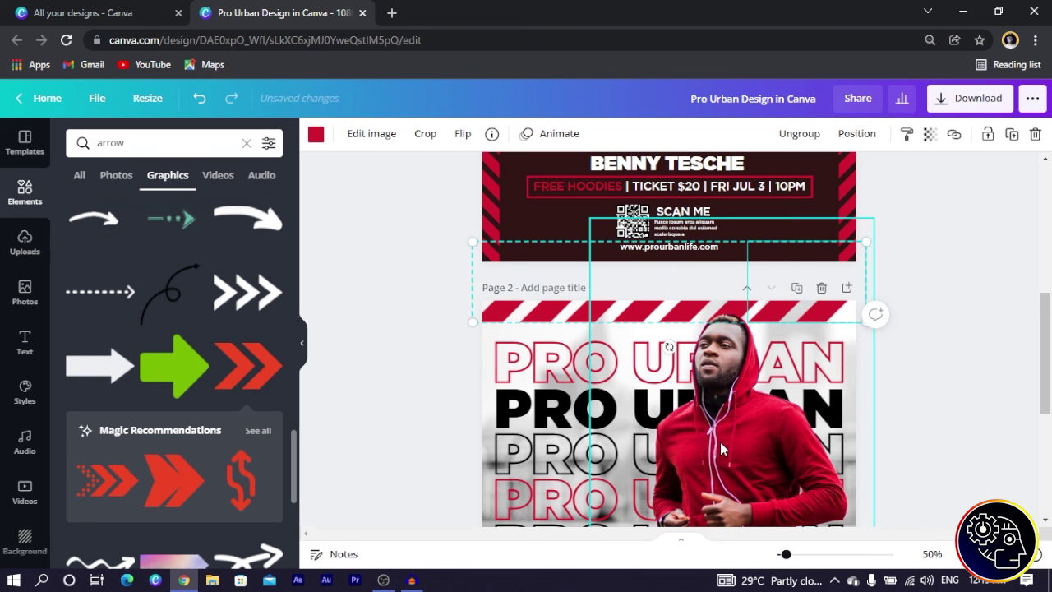
left_click(428, 370)
Step: Review the whole page 2 flyer at a reduced zoom and compare it with page 1
scroll(463, 369, "down", 5)
scroll(463, 369, "down", 2)
scroll(485, 424, "up", 3)
scroll(485, 419, "down", 3, "ctrl")
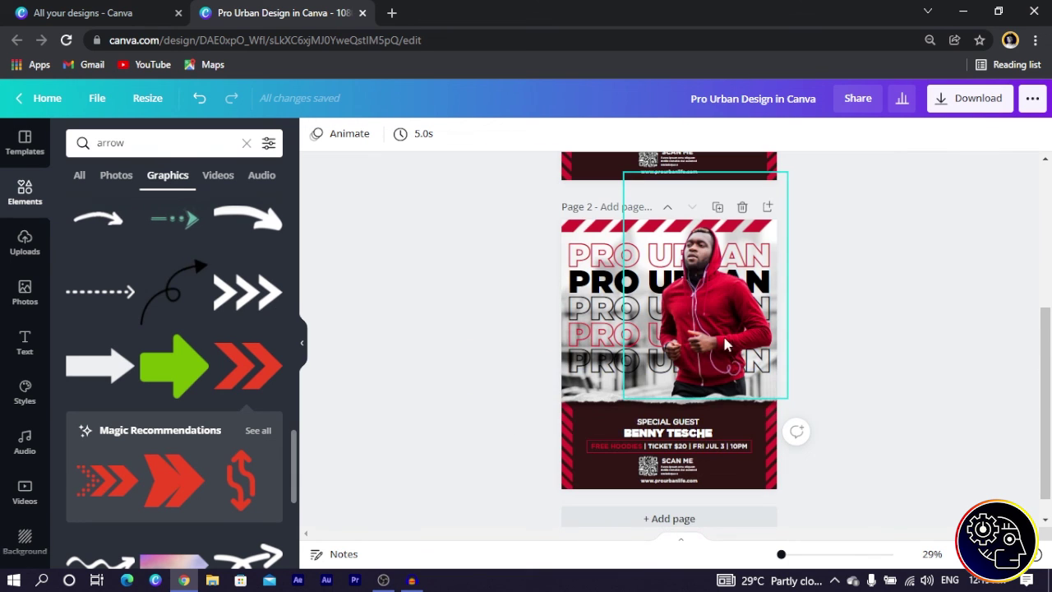
scroll(785, 358, "up", 3)
scroll(785, 358, "down", 2)
scroll(784, 368, "down", 2)
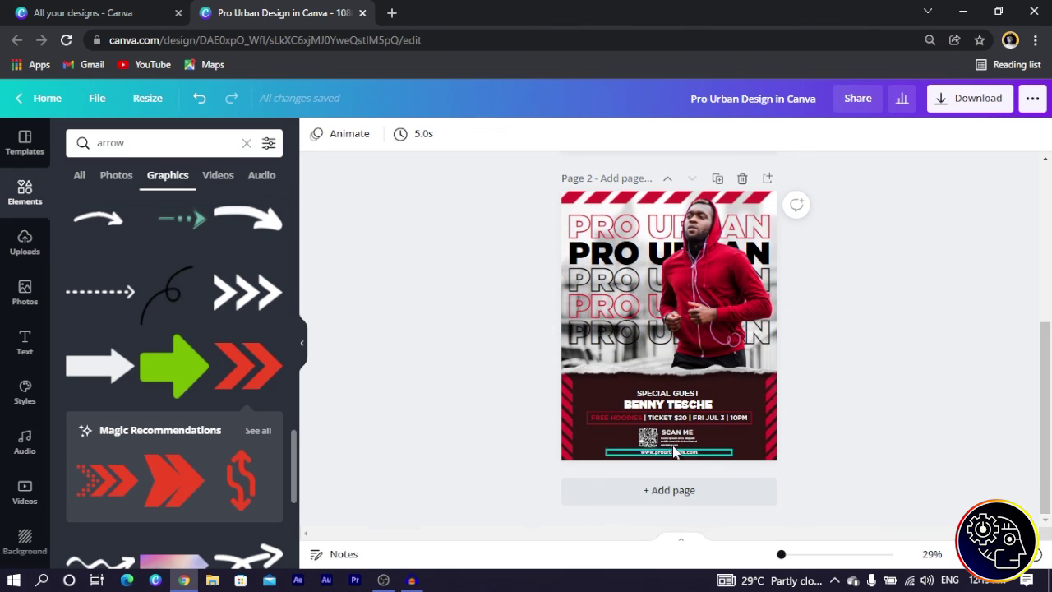